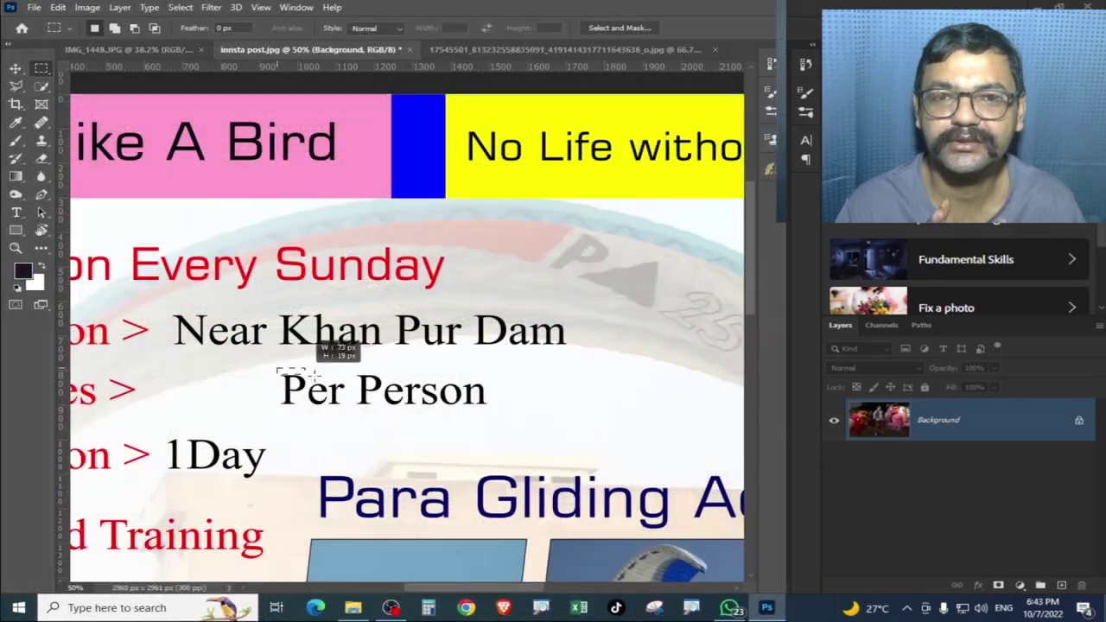
- Paint over the selected 'Per Person' text in white, then deselect
key(b)
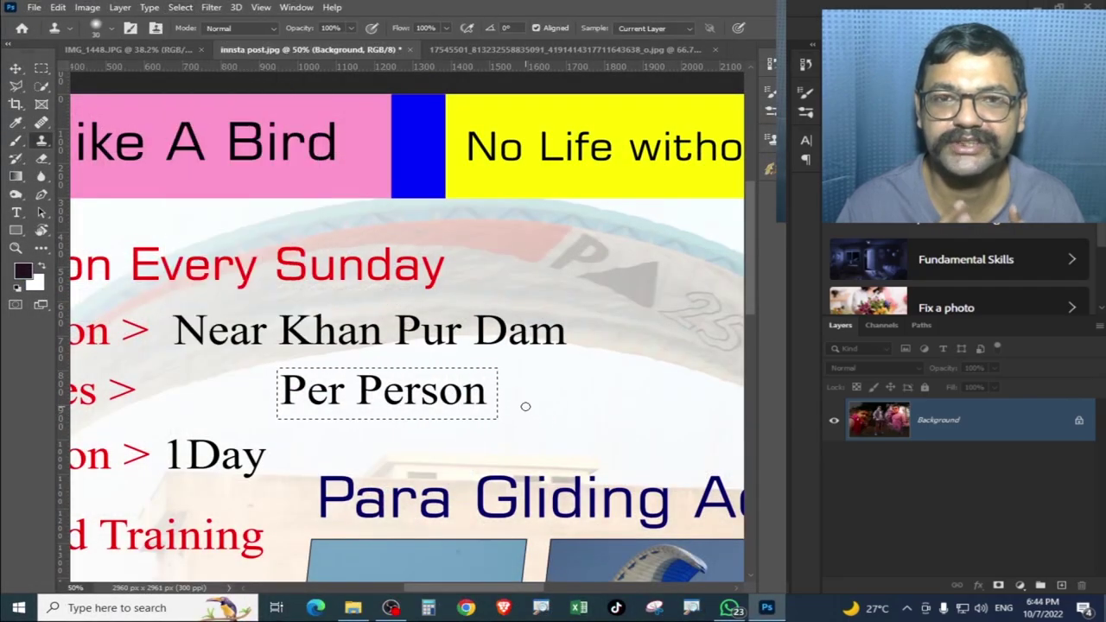
key(x)
mouse_move(432, 399)
mouse_down()
mouse_move(395, 403)
mouse_move(439, 380)
mouse_move(519, 395)
mouse_move(303, 402)
mouse_up()
key(ctrl+d)
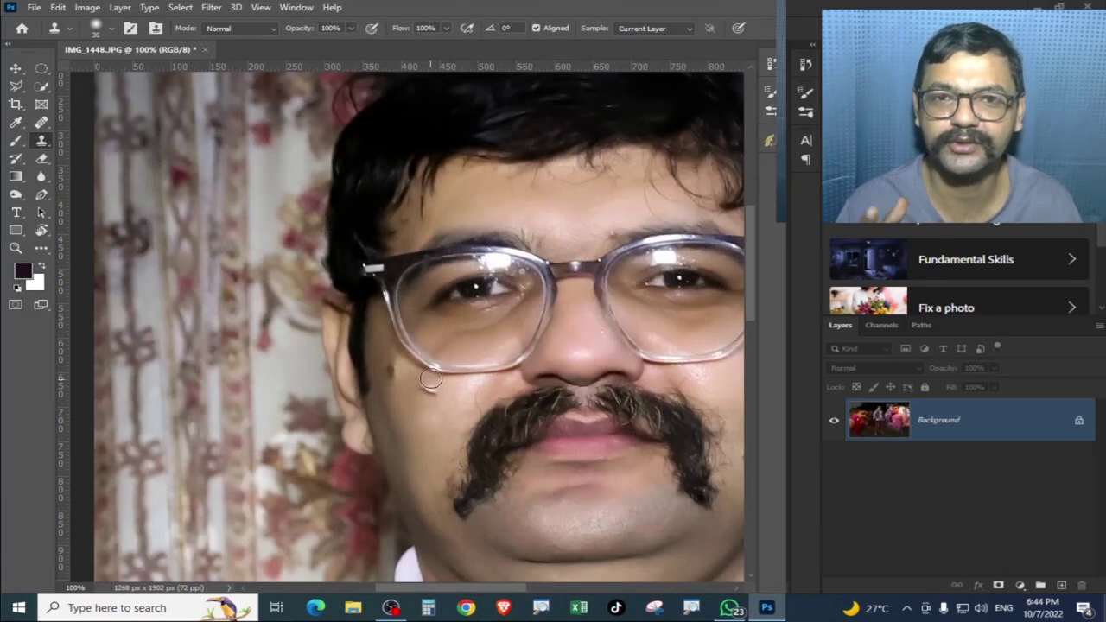
- Sample clean skin beside the cheek mole and clone it over the mole
drag(449, 432, 303, 415)
alt+click(616, 363)
click(619, 379)
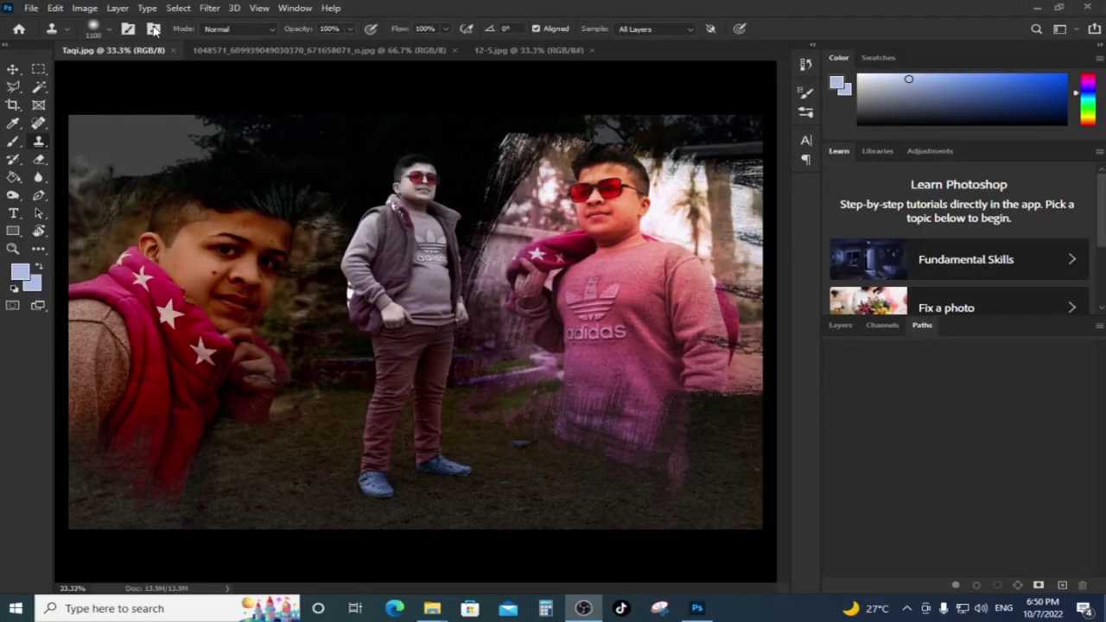
- Bring up the Clone Source panel and position it over the middle of Taqi.jpg
click(153, 28)
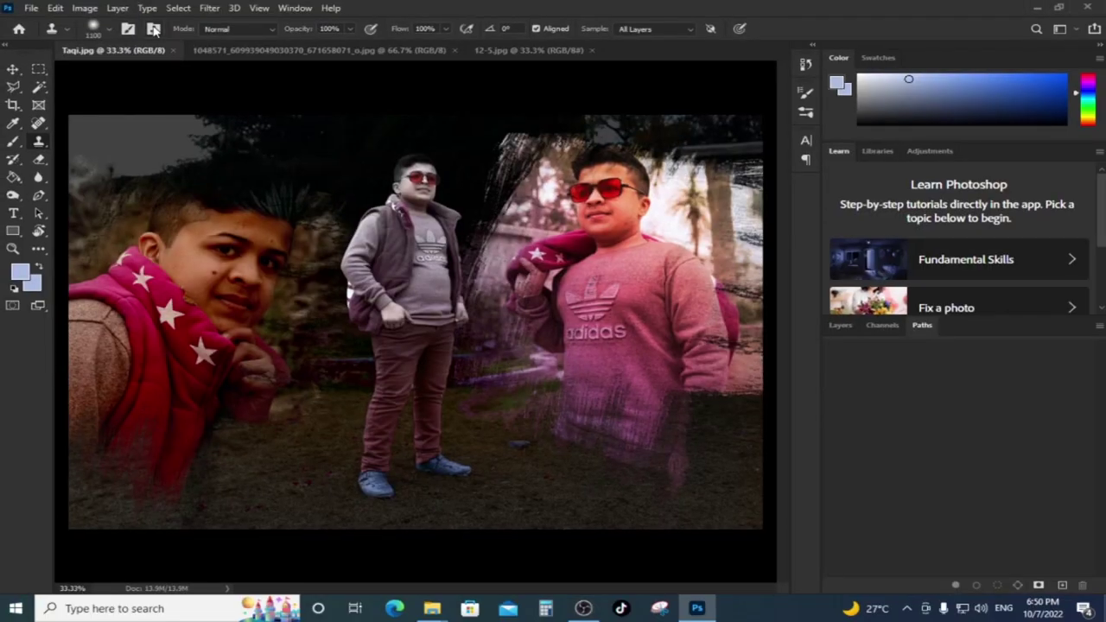
click(152, 28)
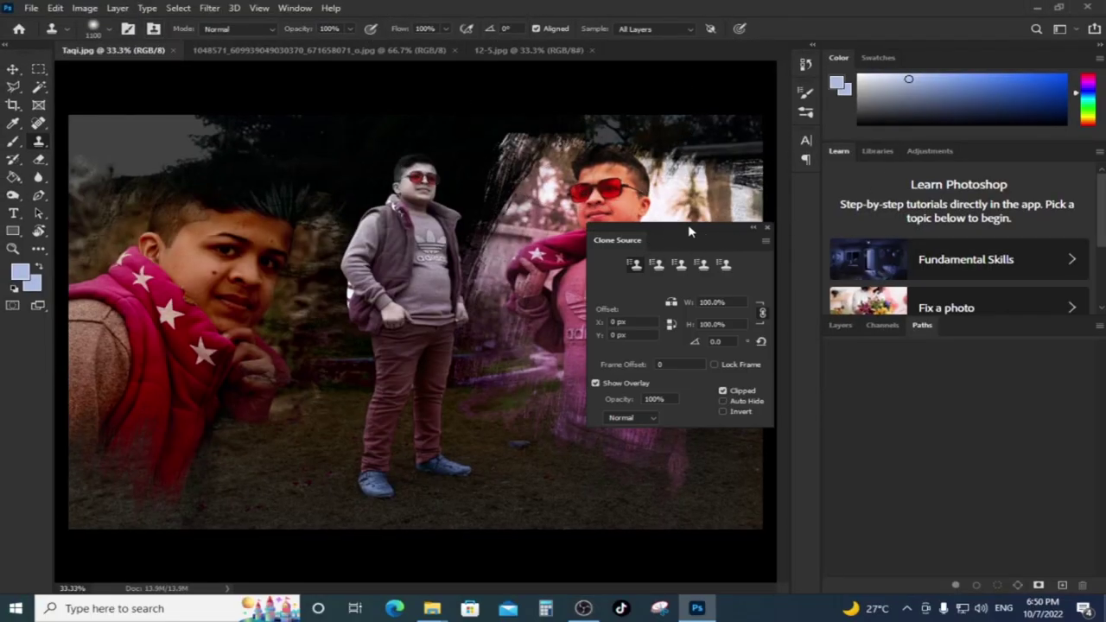
drag(689, 231, 534, 250)
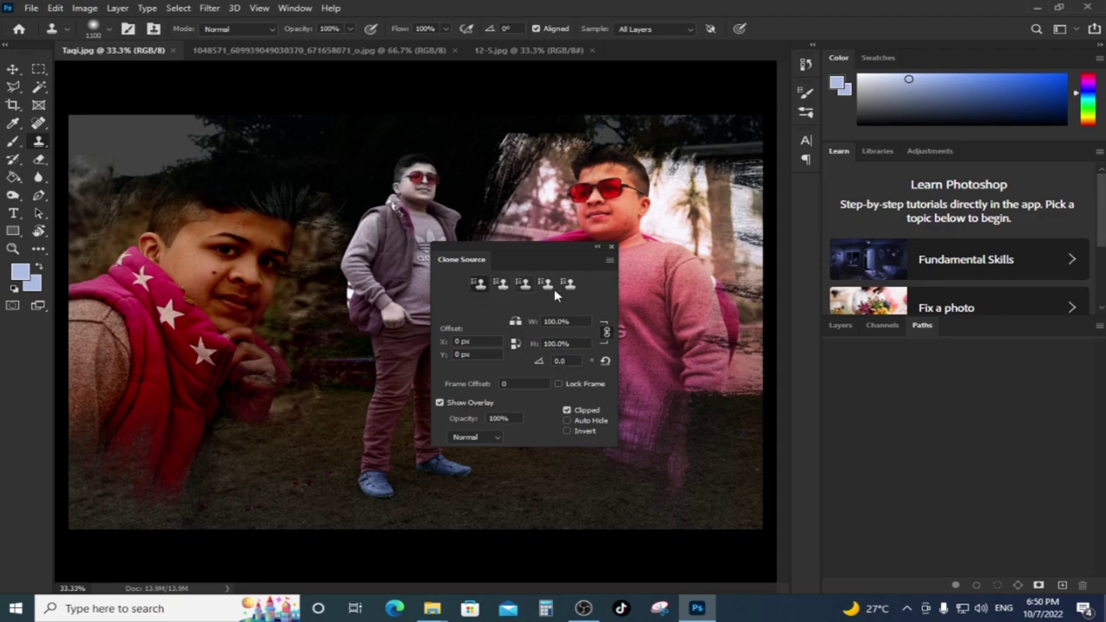
drag(533, 251, 582, 280)
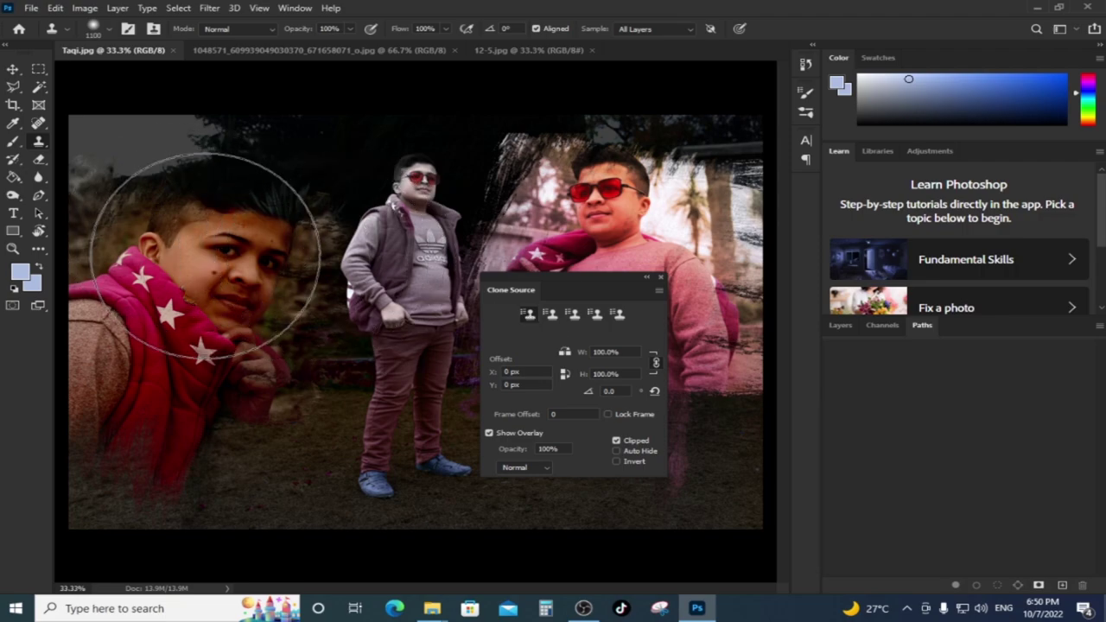
right_click(250, 135)
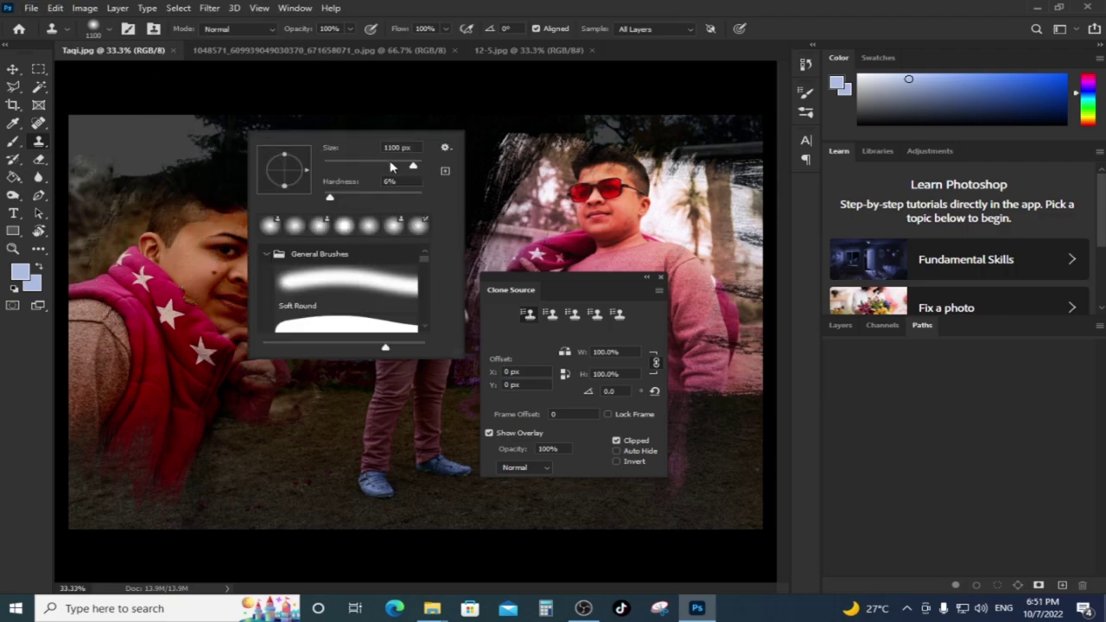
- Dismiss the missing clone source errors raised by cloning before sampling
click(292, 94)
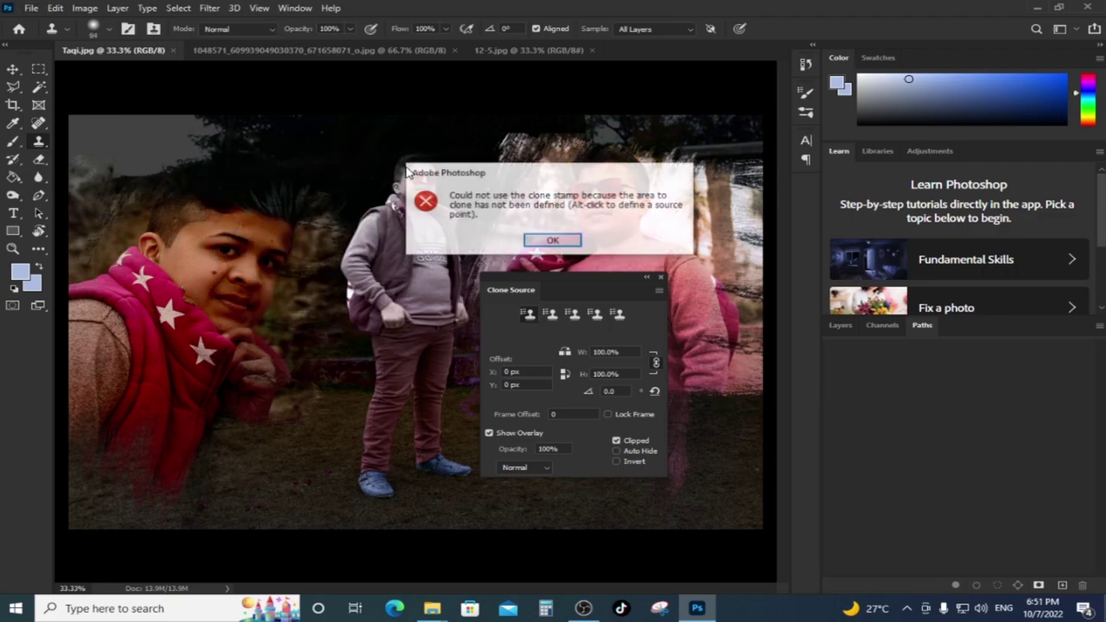
click(554, 242)
right_click(204, 176)
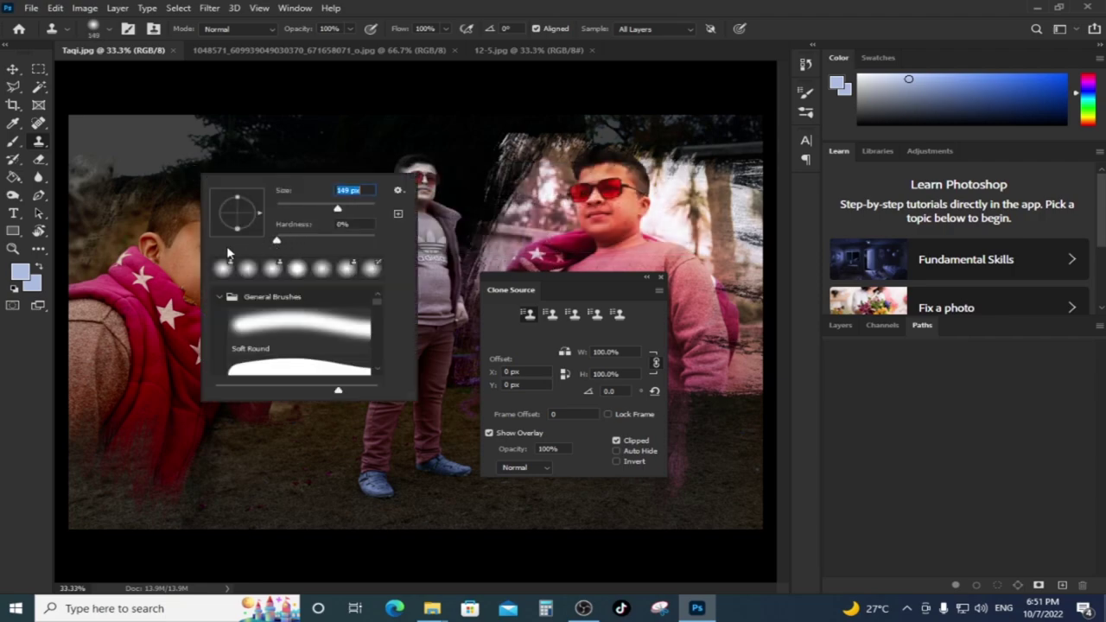
click(338, 97)
click(553, 241)
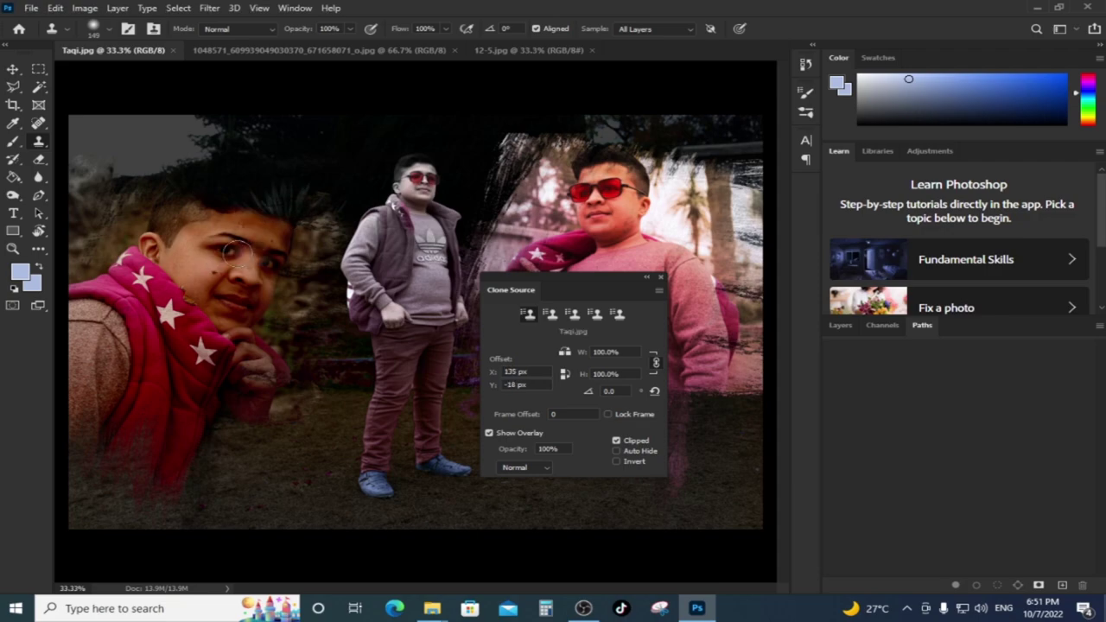
- Set the Clone Stamp brush to 511 px with 0% hardness
right_click(240, 256)
drag(403, 289, 409, 286)
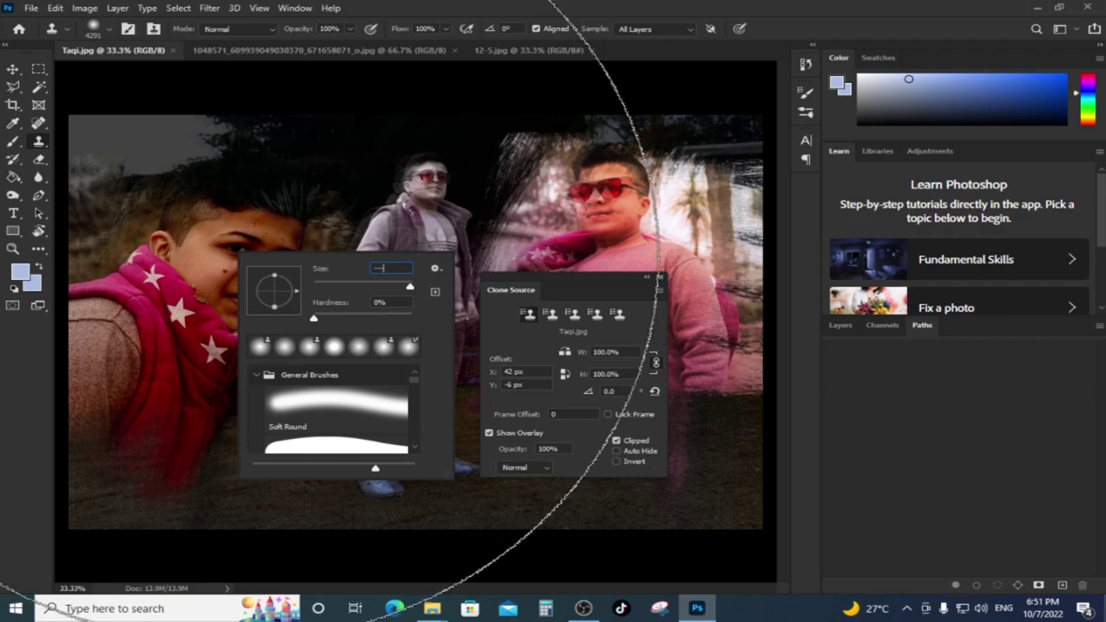
right_click(260, 181)
drag(416, 213, 420, 220)
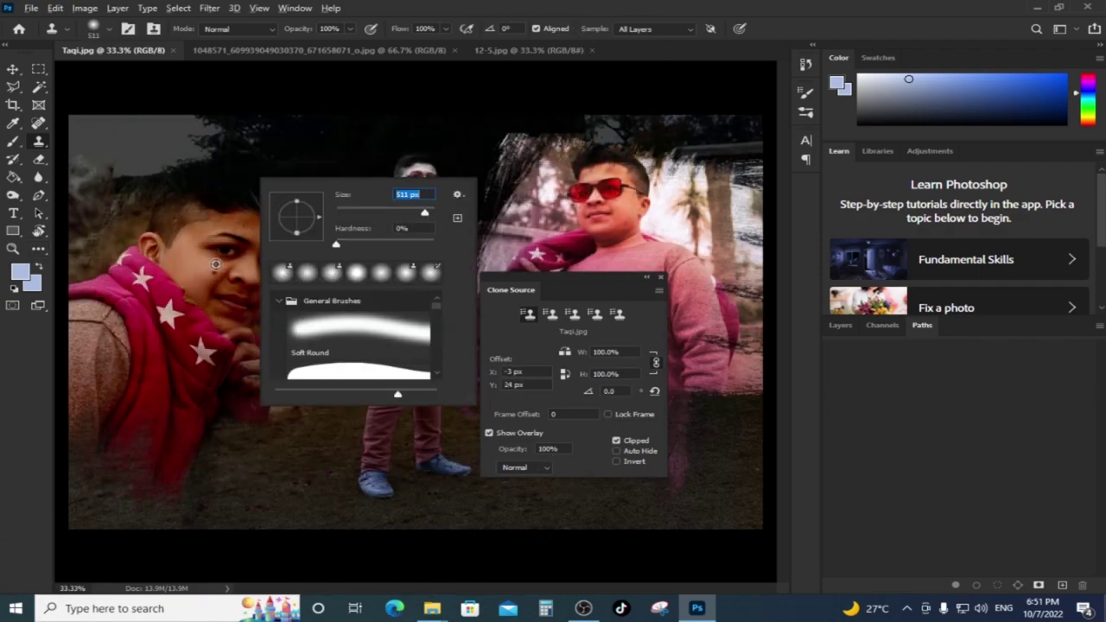
key(Return)
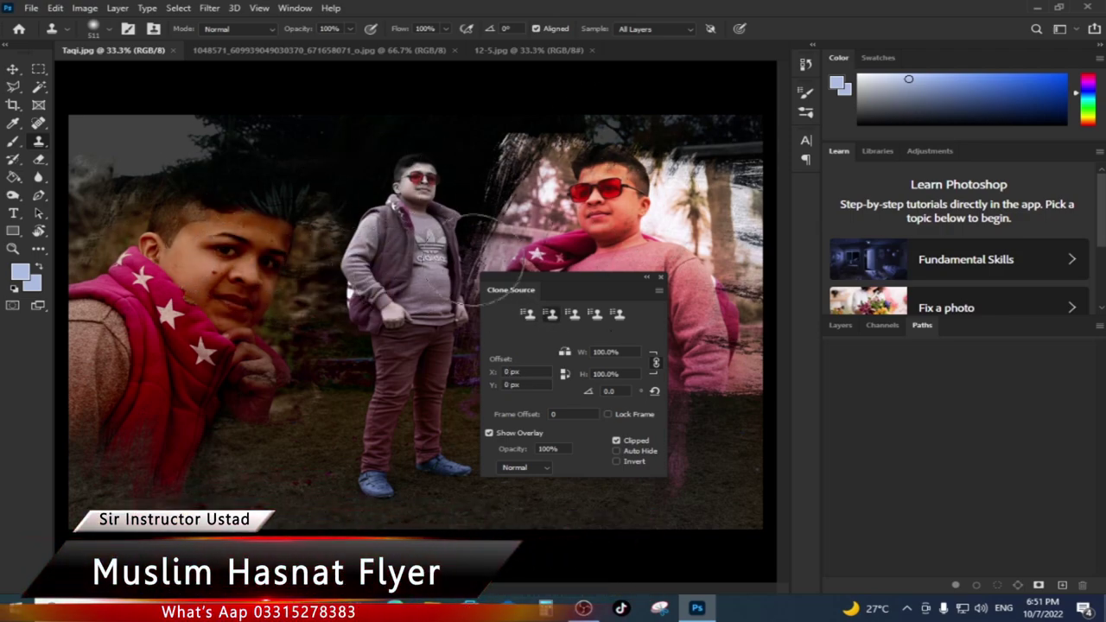
- Sample a boy's face into Clone Source slot 1, move the panel right, and paint a stroke
click(531, 314)
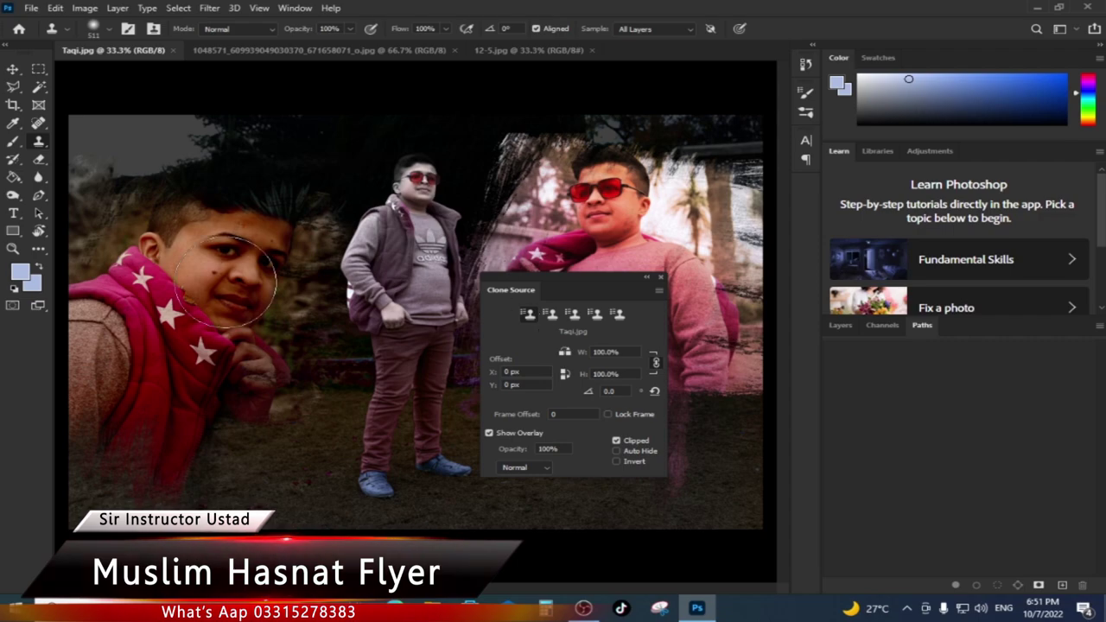
click(550, 314)
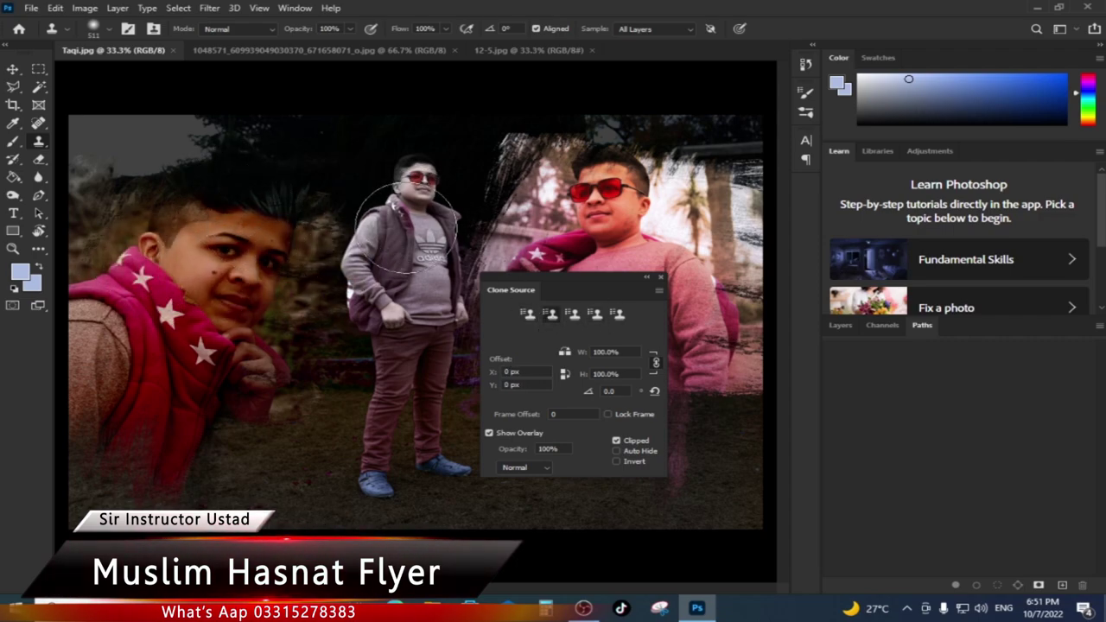
alt+click(600, 188)
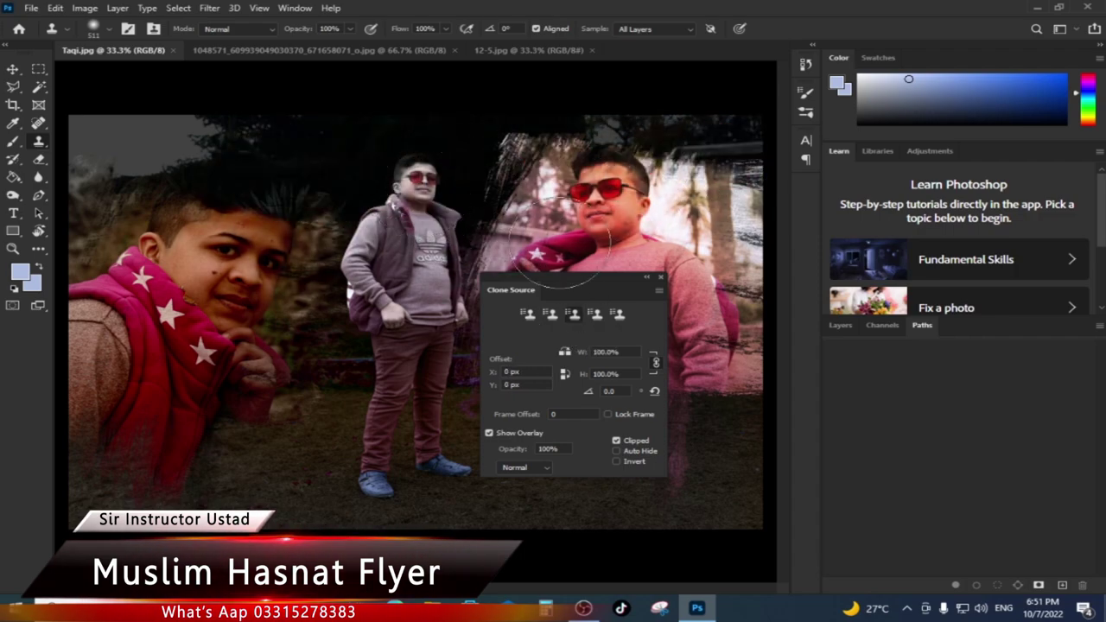
alt+click(414, 189)
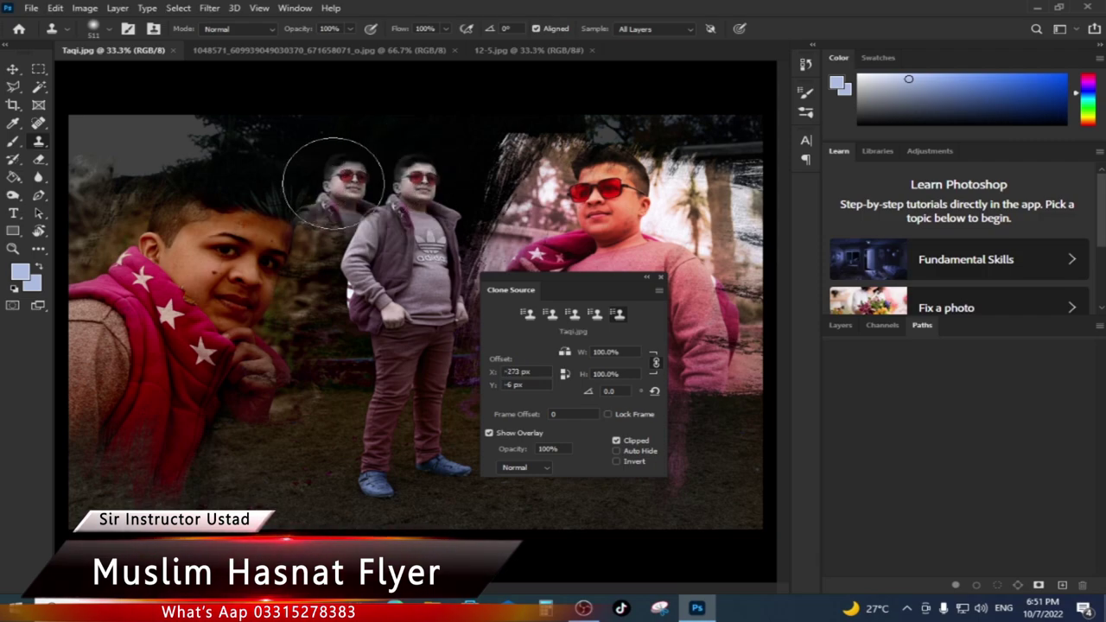
drag(571, 285, 945, 384)
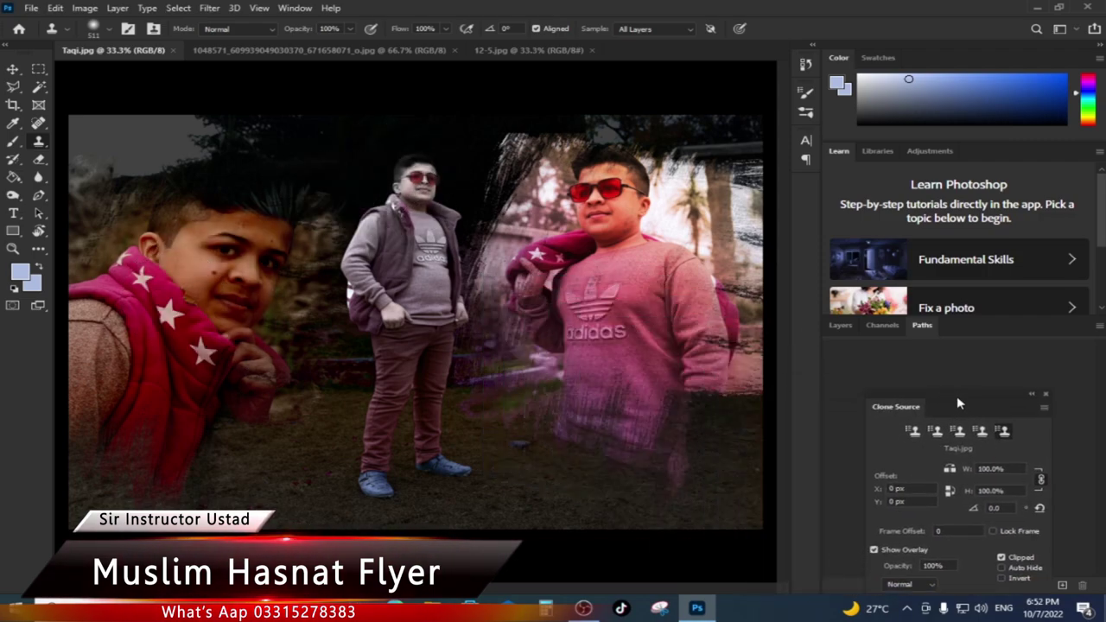
drag(762, 342, 704, 410)
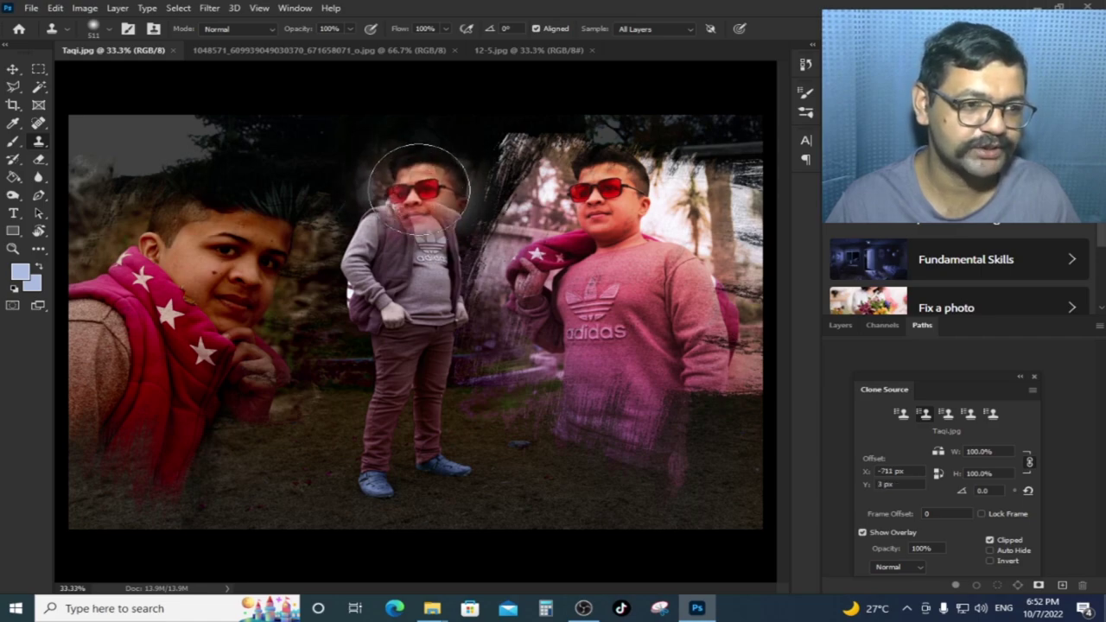
- Cycle through the clone source slots, ending on an unused slot with 0 px offset
click(991, 414)
alt+click(415, 183)
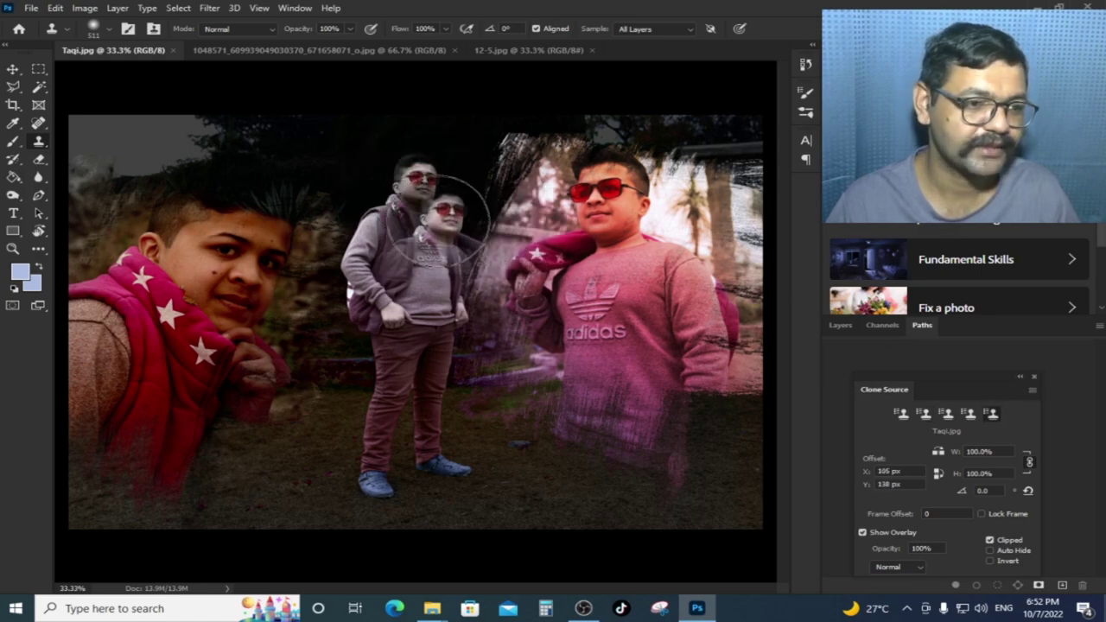
click(969, 414)
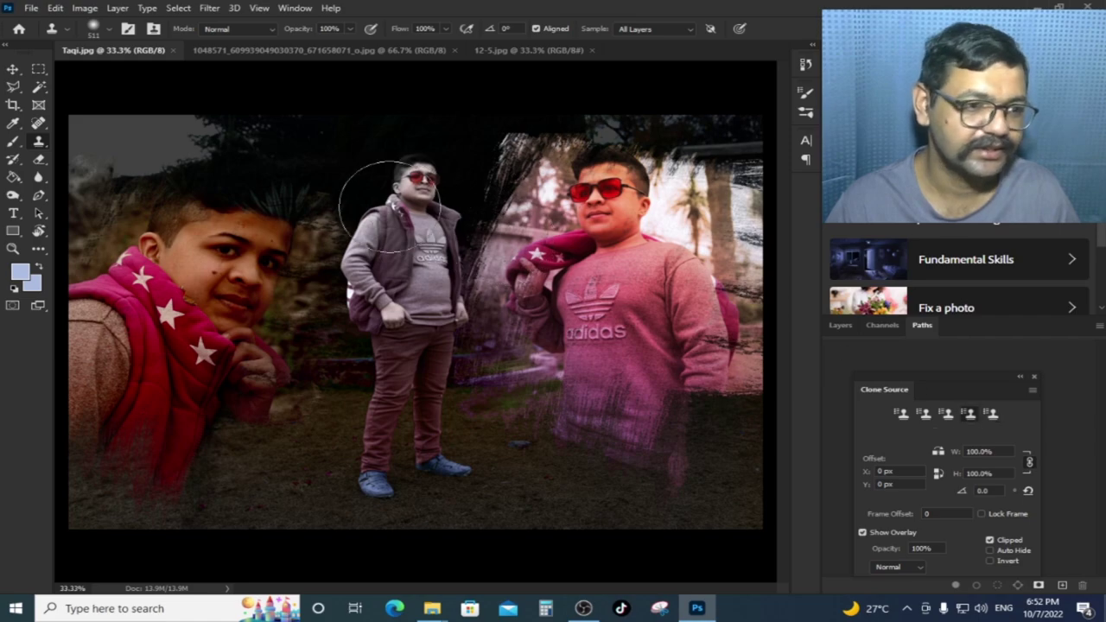
click(902, 414)
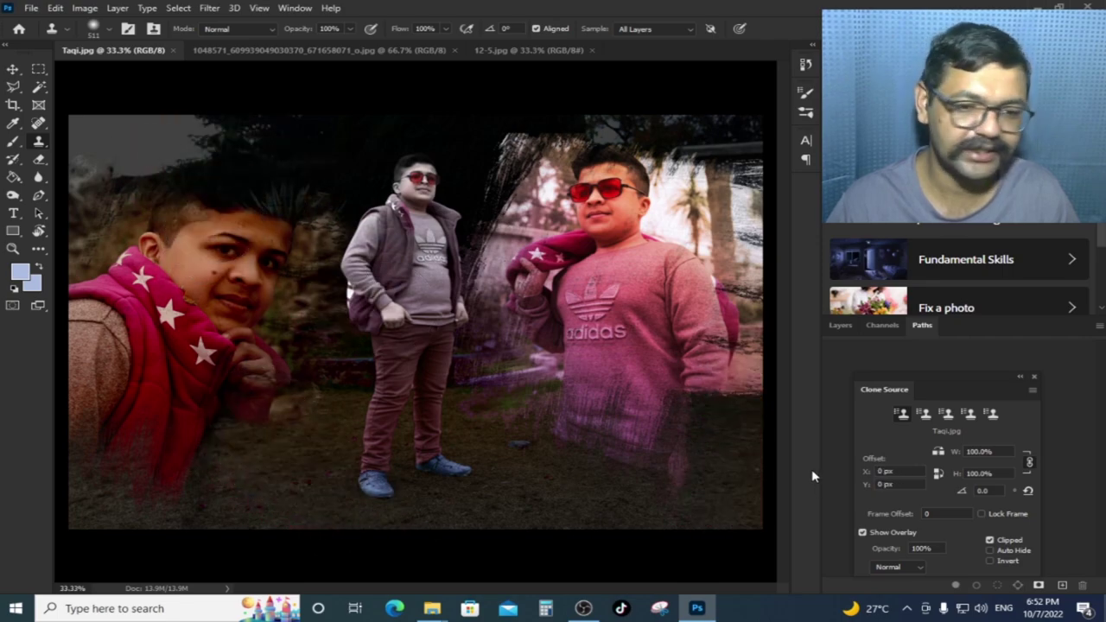
click(991, 414)
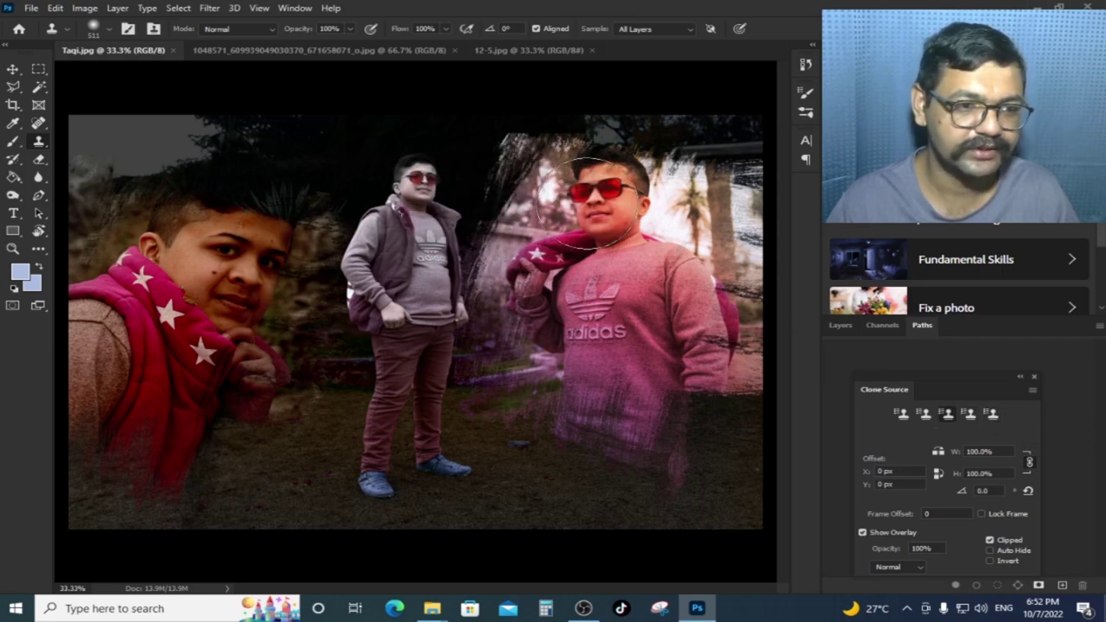
- Clone the star-jacket boy's face onto the lower right of the collage
alt+click(616, 182)
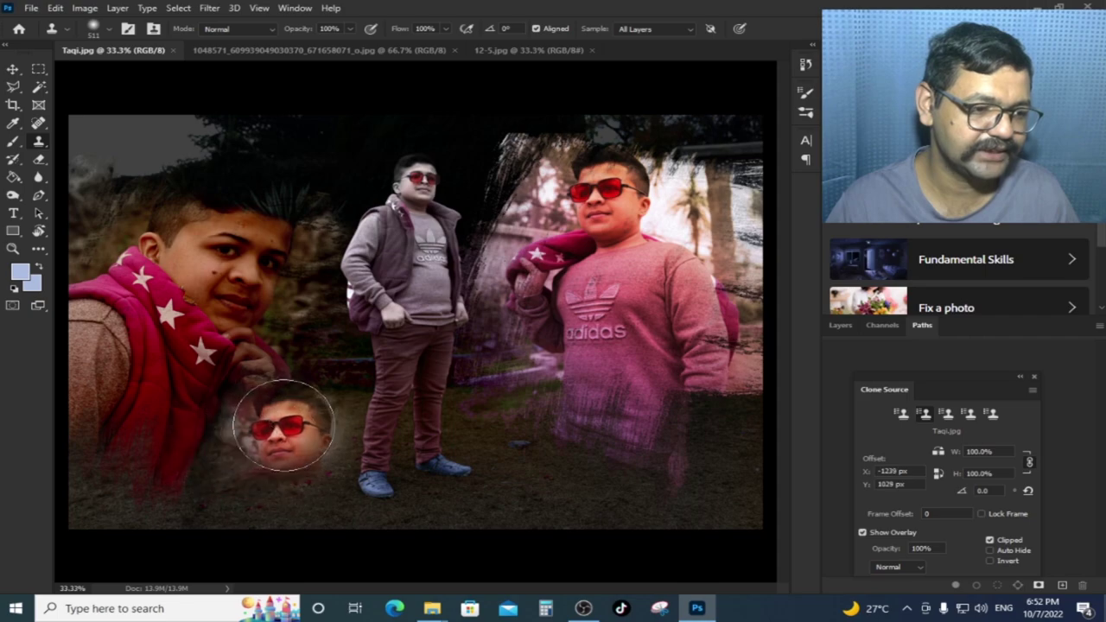
drag(272, 438, 279, 457)
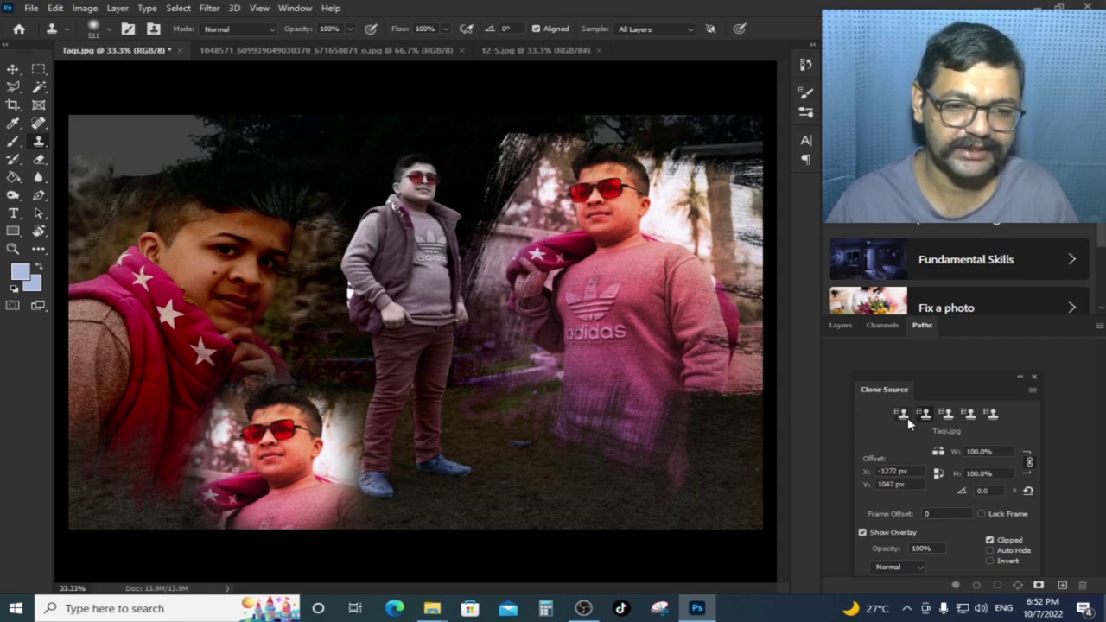
click(901, 414)
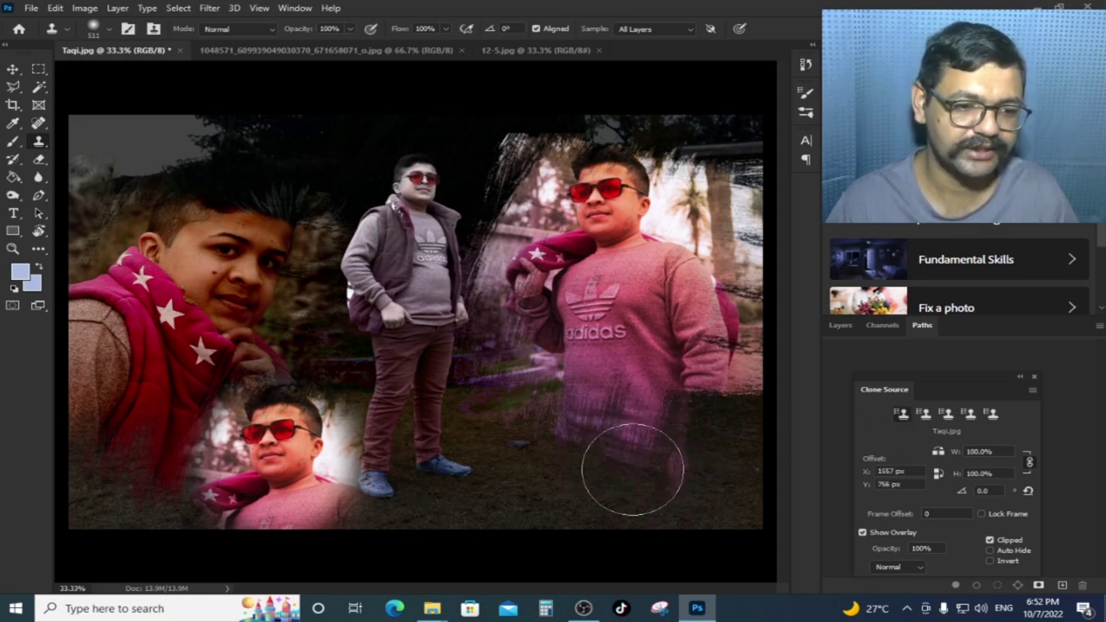
mouse_move(629, 466)
mouse_down()
mouse_move(620, 486)
mouse_move(620, 466)
mouse_up()
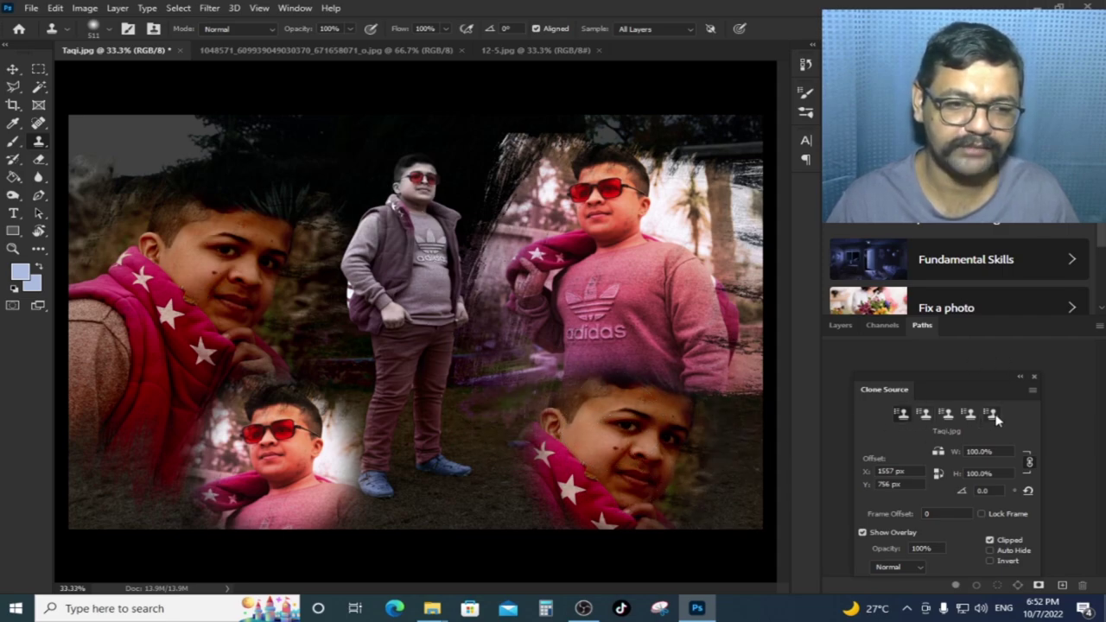
- Paint a small copy of the standing boy at bottom centre
click(994, 417)
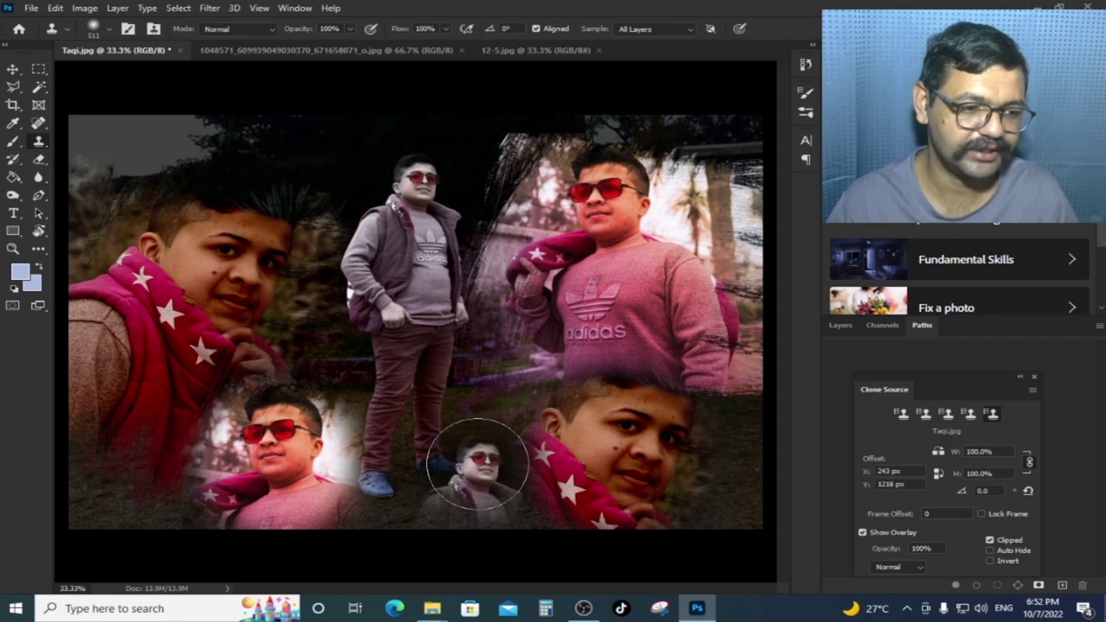
drag(478, 464, 527, 511)
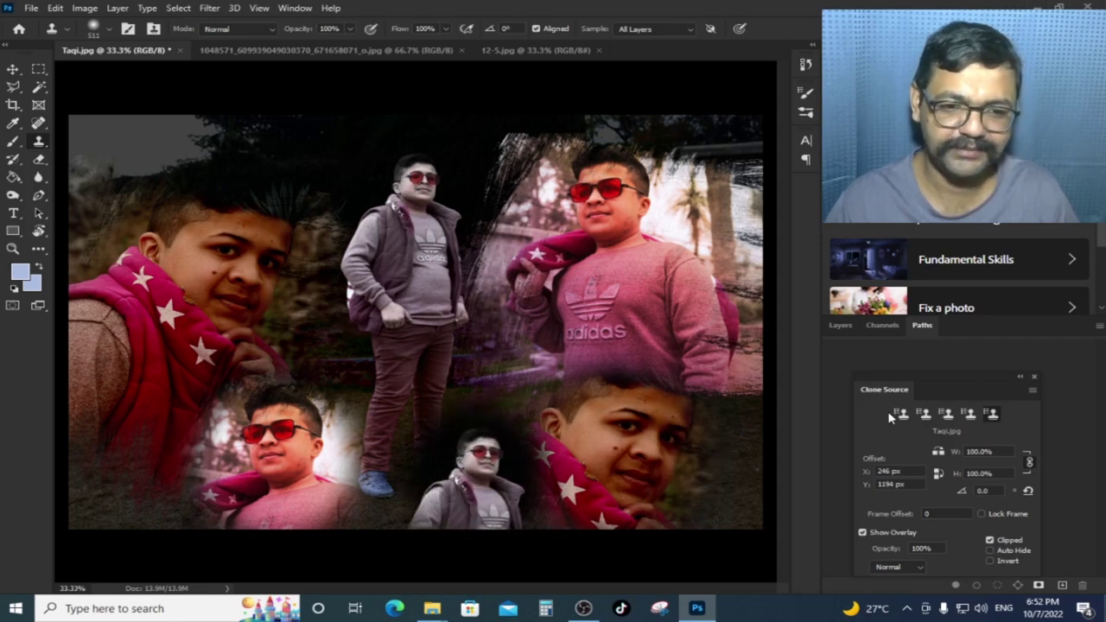
drag(981, 381, 942, 376)
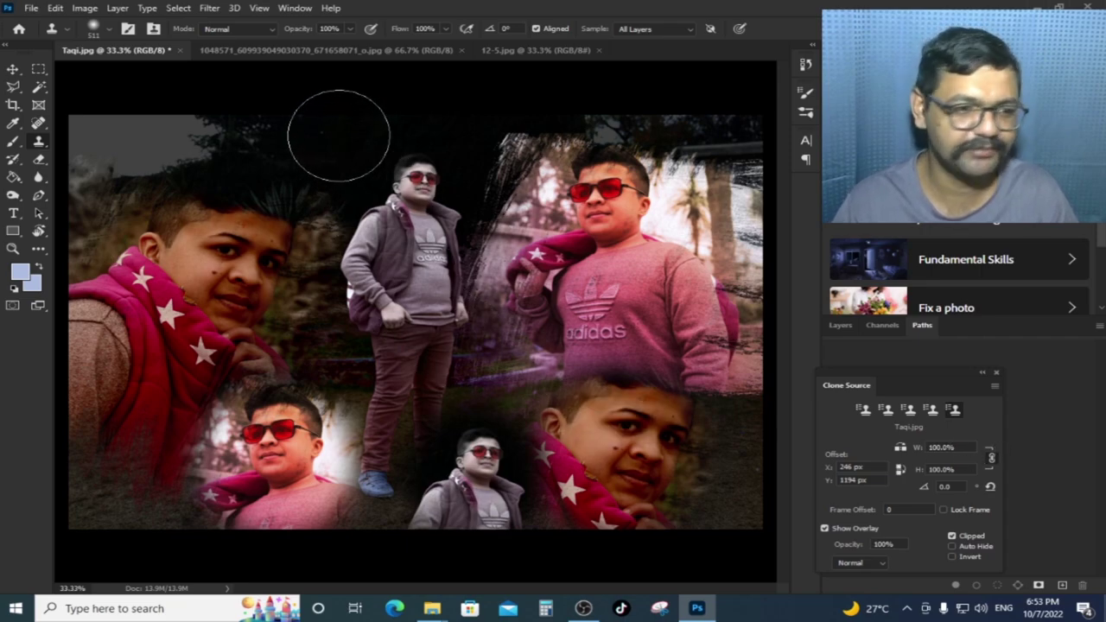
- Show 12-5.jpg fitted to the window with the Move tool active
click(362, 50)
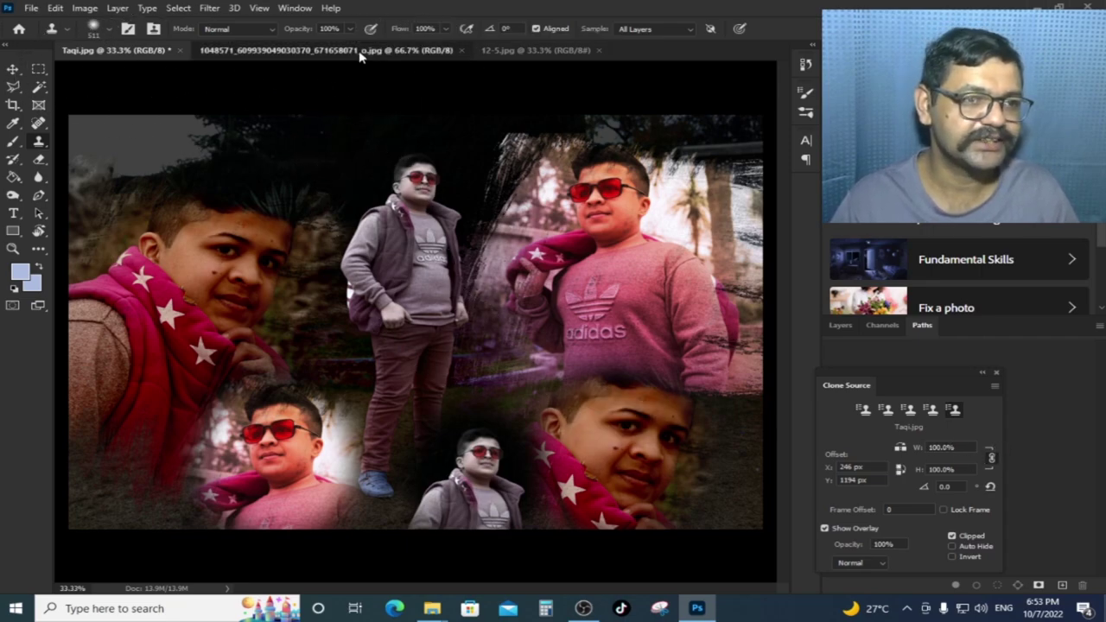
click(527, 50)
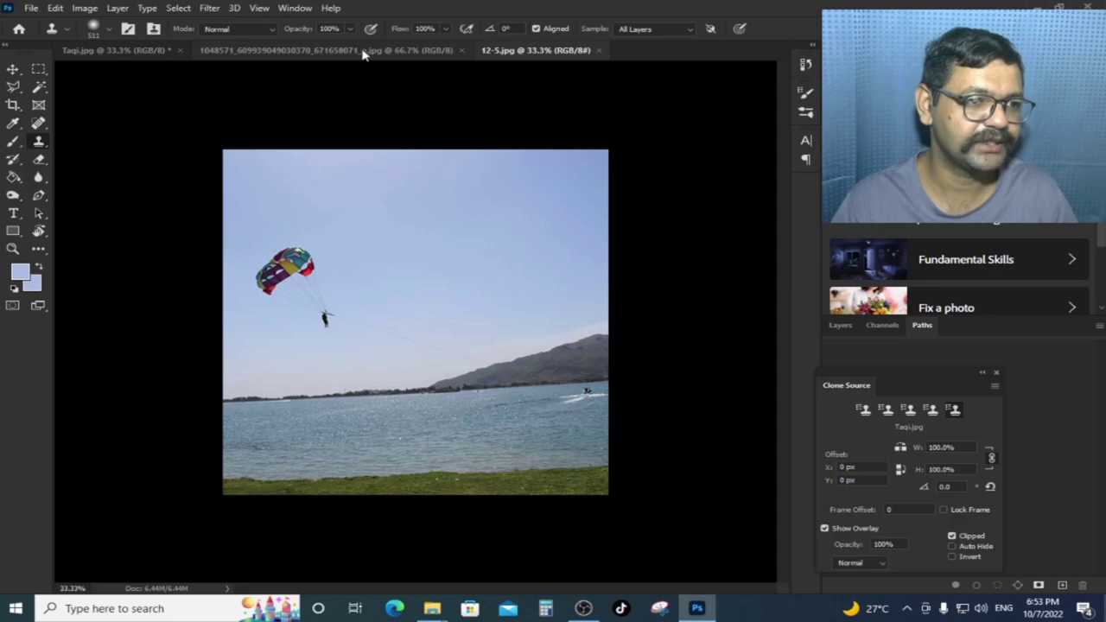
key(v)
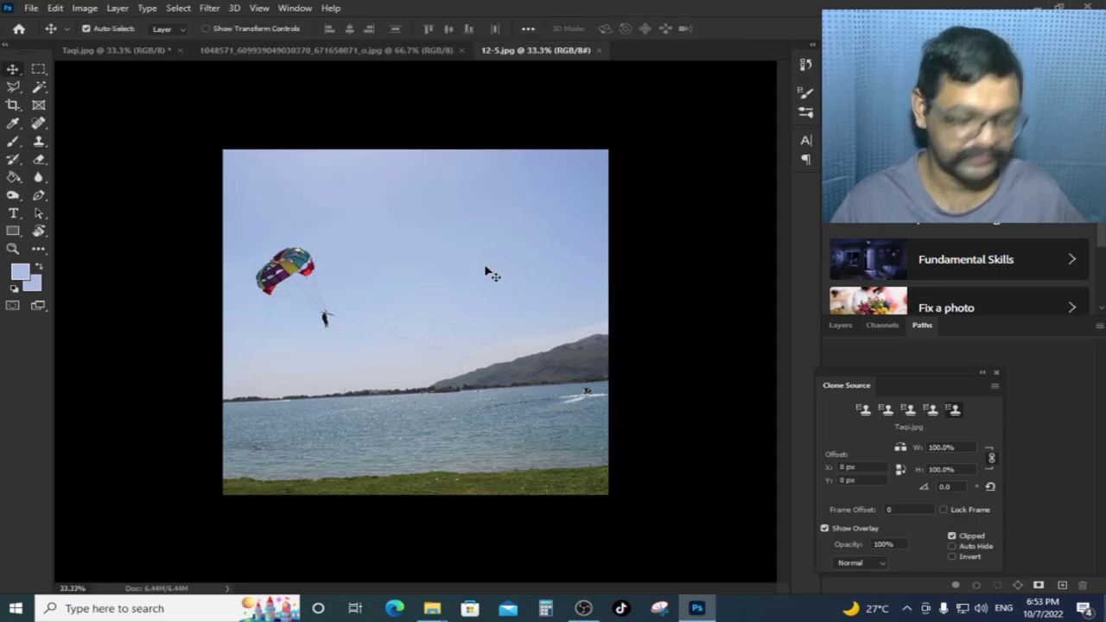
key(ctrl+0)
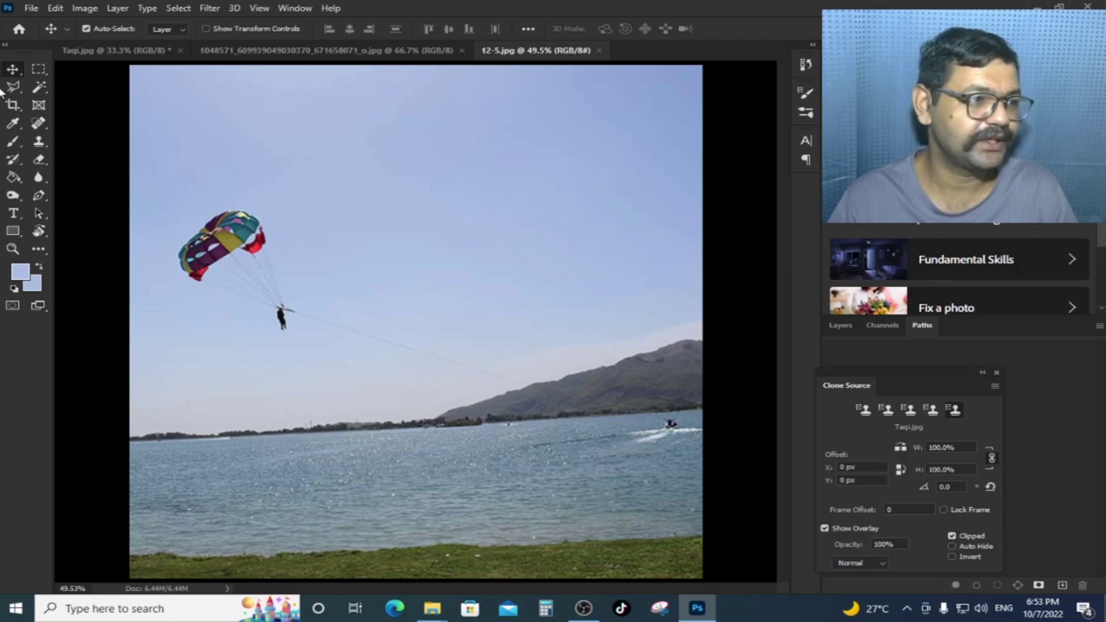
- Dock the Clone Source panel beside Layers and show the layers list
mouse_move(938, 377)
mouse_down()
mouse_move(202, 343)
mouse_move(162, 353)
mouse_up()
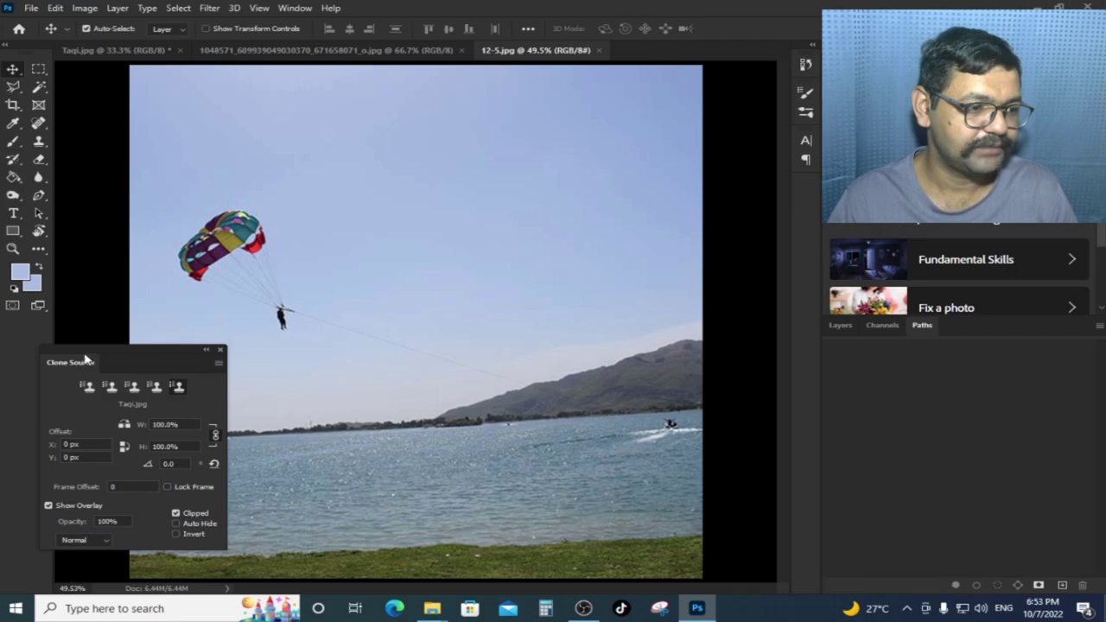
mouse_move(86, 358)
mouse_down()
mouse_move(1002, 375)
mouse_move(997, 329)
mouse_up()
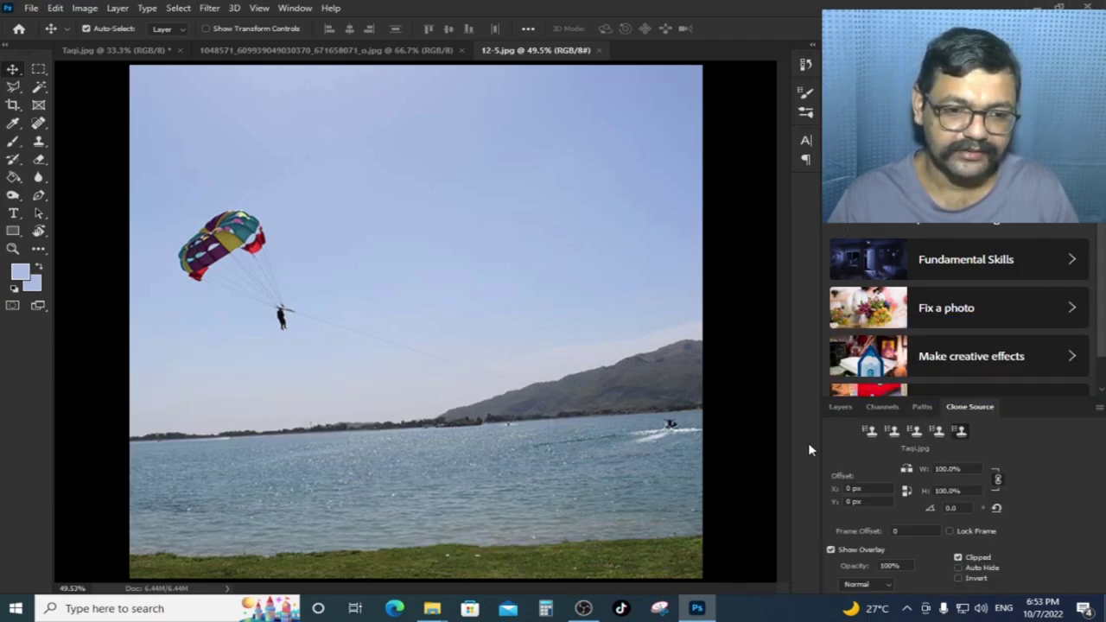
click(840, 406)
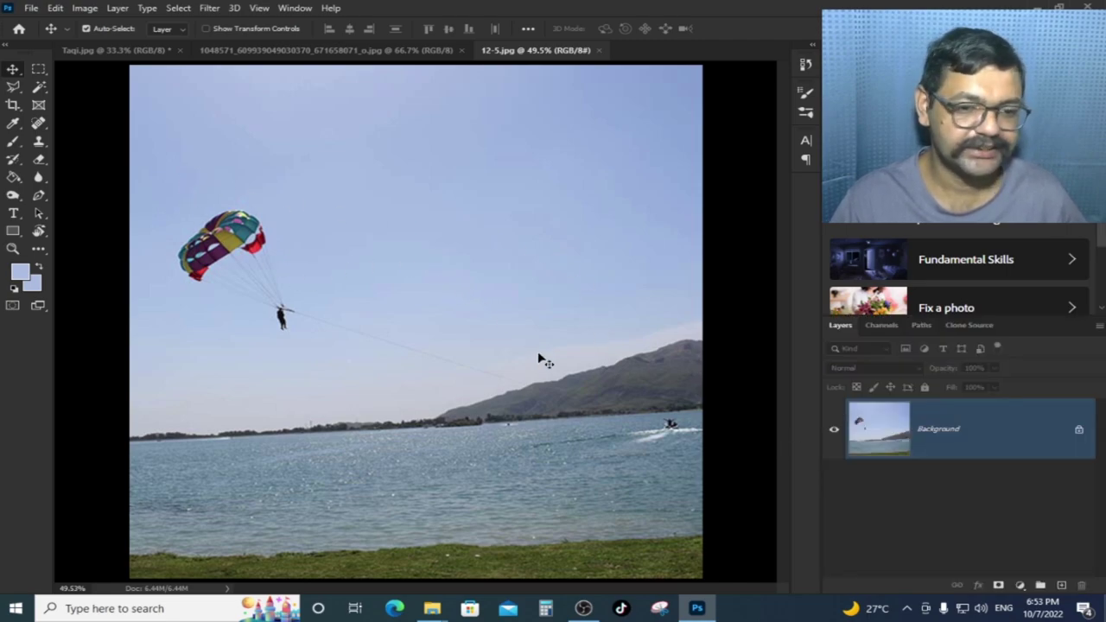
key(s)
alt+click(221, 236)
drag(308, 255, 339, 256)
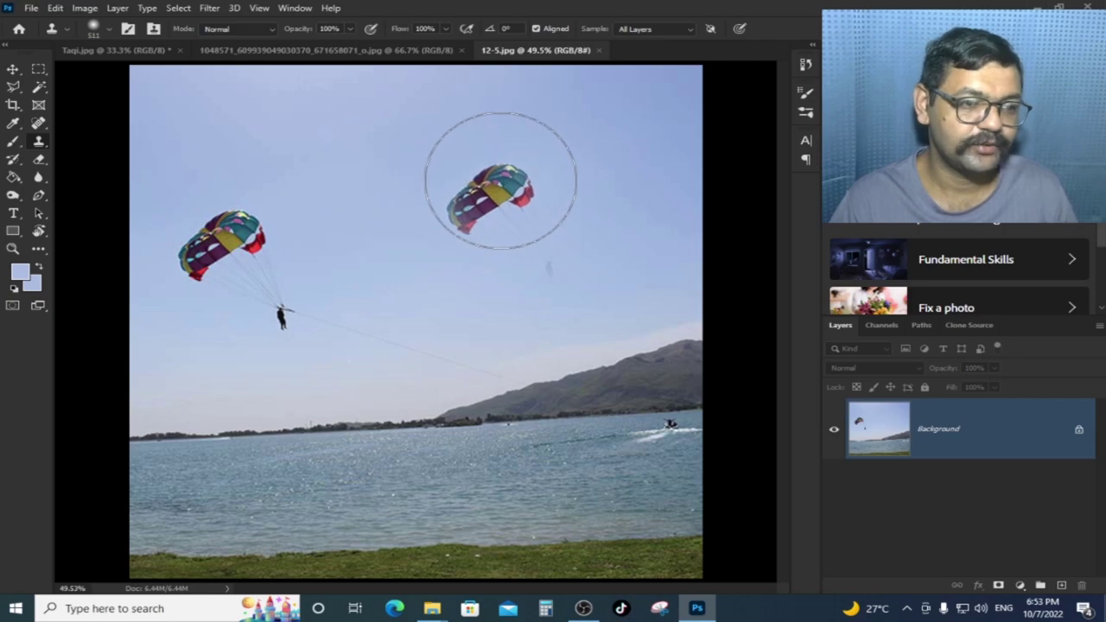
mouse_move(531, 210)
mouse_down()
mouse_move(562, 260)
mouse_move(508, 190)
mouse_up()
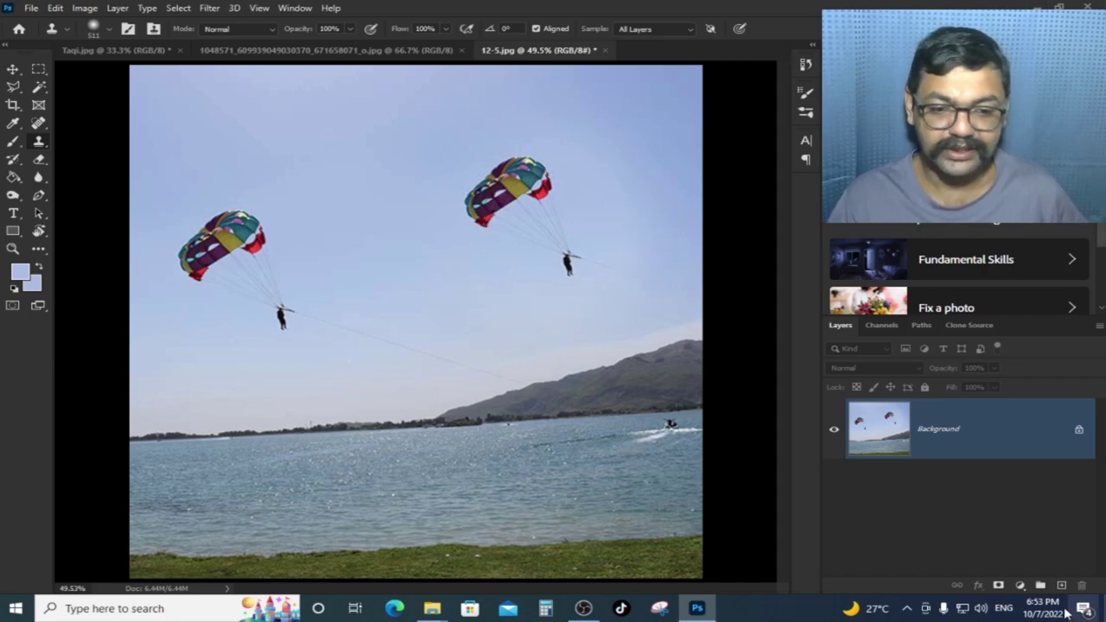
key(ctrl+shift+z)
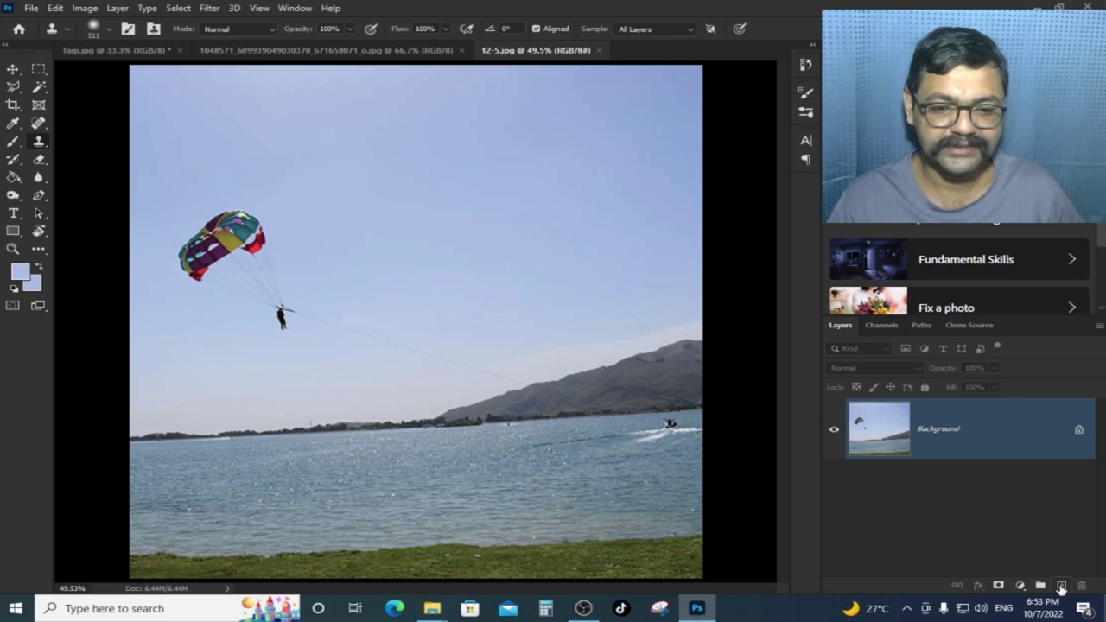
- Try cloning a second paraglider on the right with a smaller brush, undoing each attempt
click(359, 52)
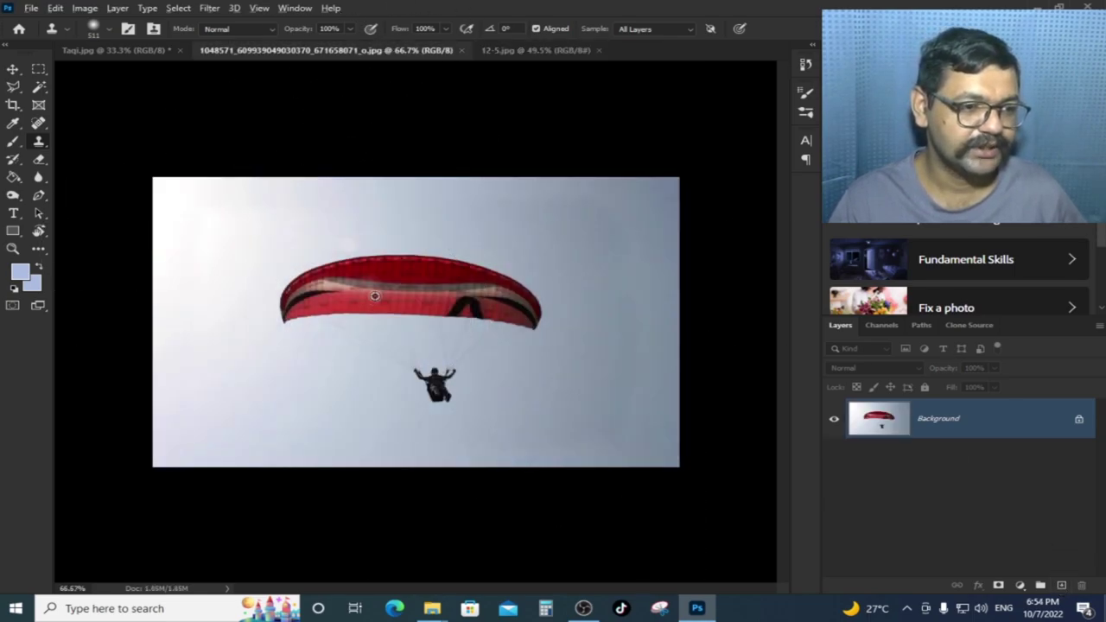
drag(605, 289, 617, 291)
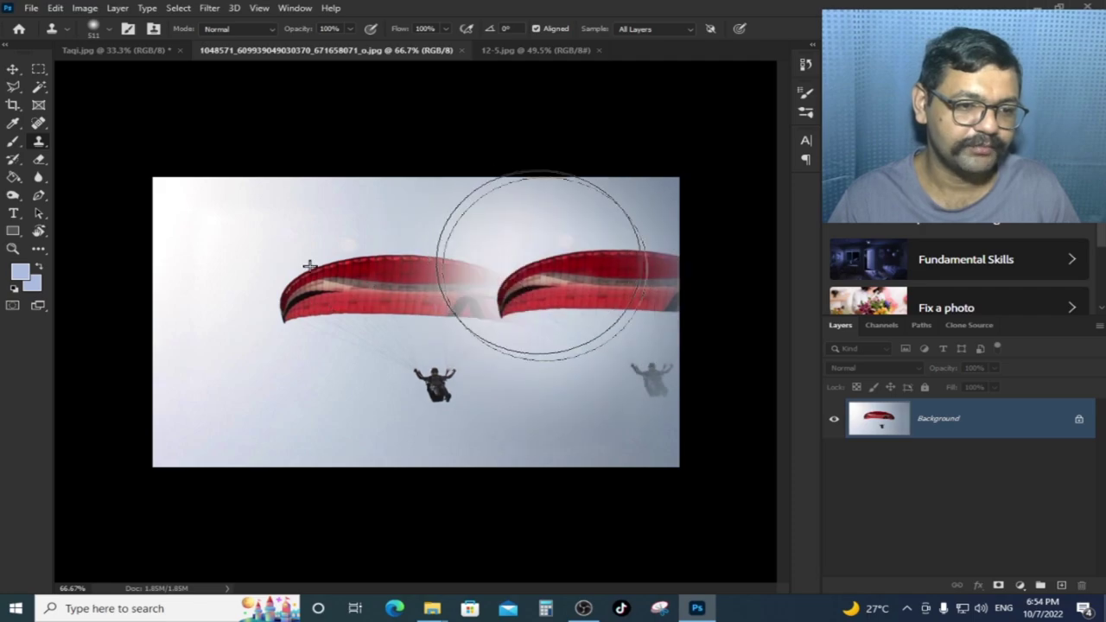
key(ctrl+z)
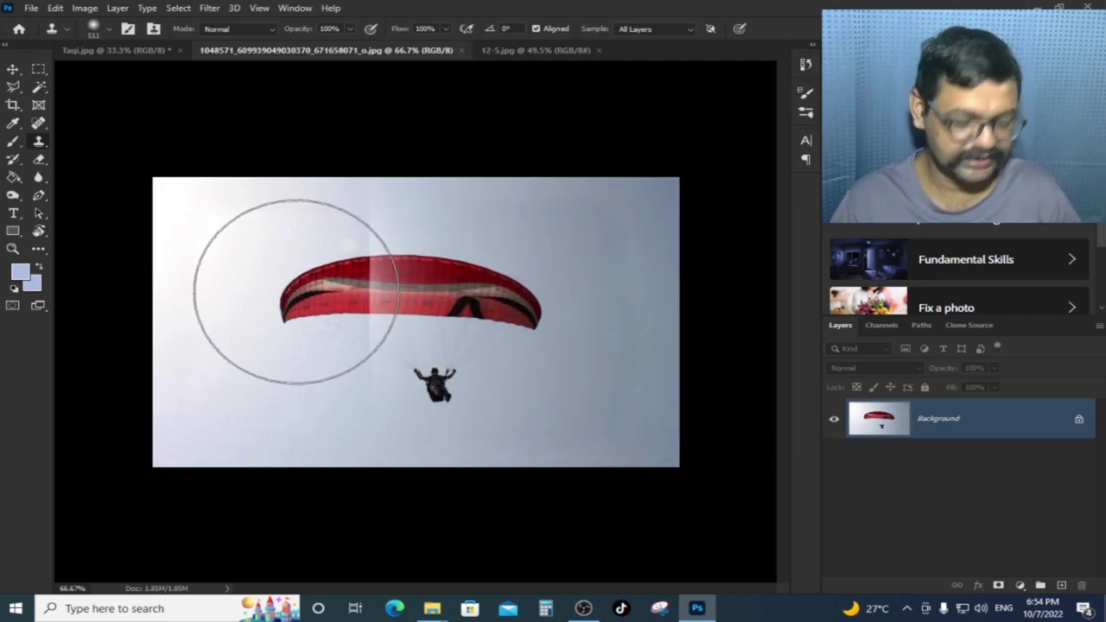
key(bracketleft)
key(bracketleft)
alt+click(304, 289)
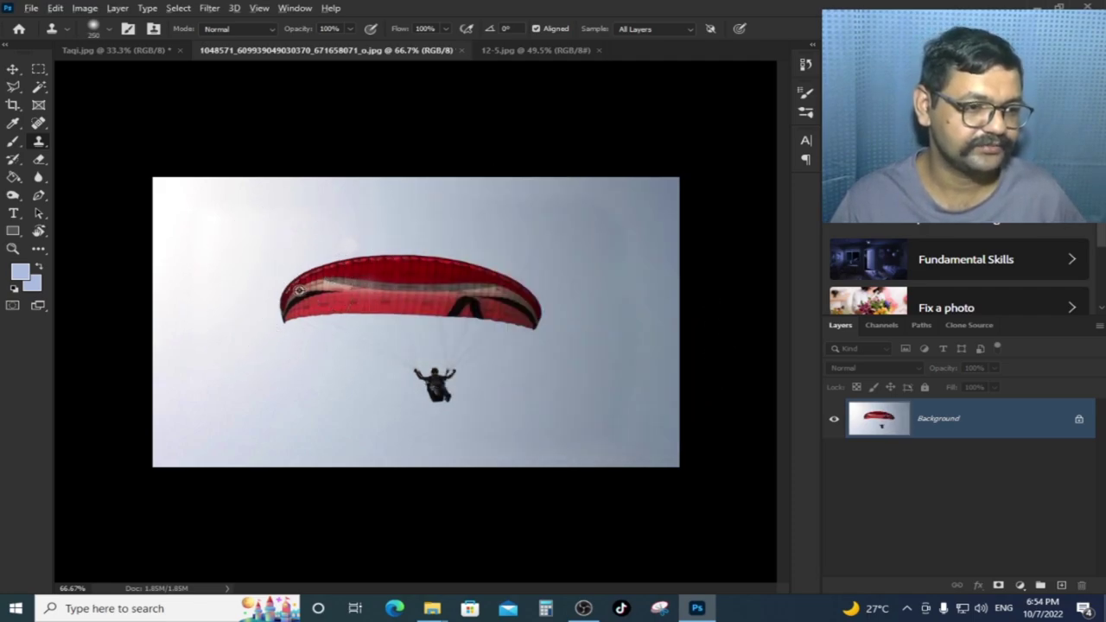
mouse_move(622, 227)
mouse_down()
mouse_move(589, 263)
mouse_move(666, 271)
mouse_move(654, 247)
mouse_move(631, 314)
mouse_up()
key(ctrl+z)
- Retry canopy and sky clones, undo them, and revert the photo with F12
alt+click(456, 296)
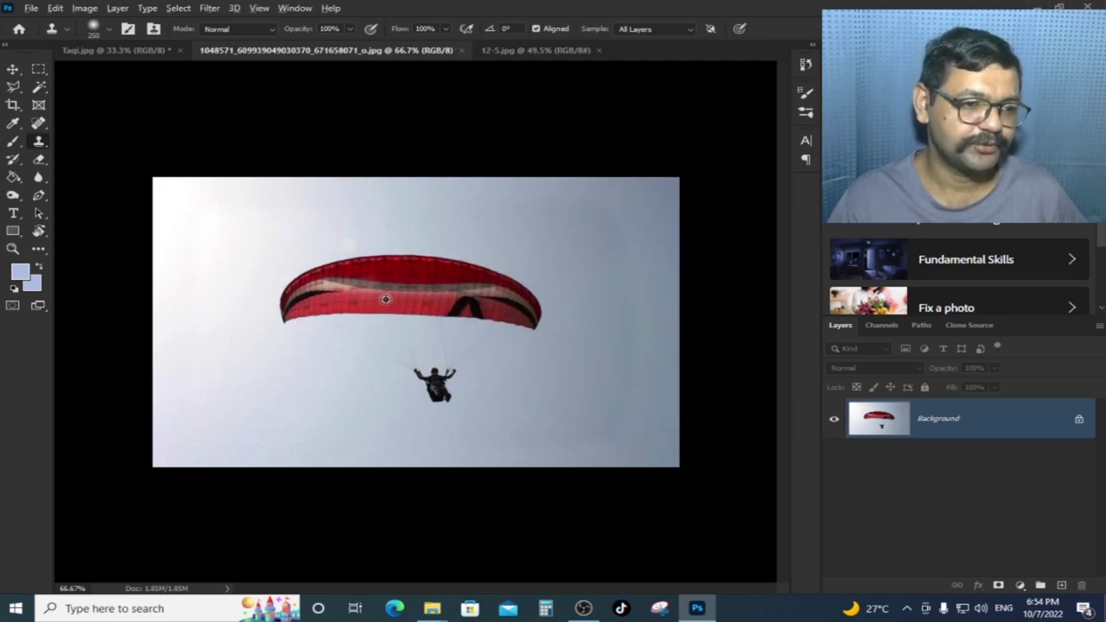
drag(519, 246, 592, 298)
key(ctrl+z)
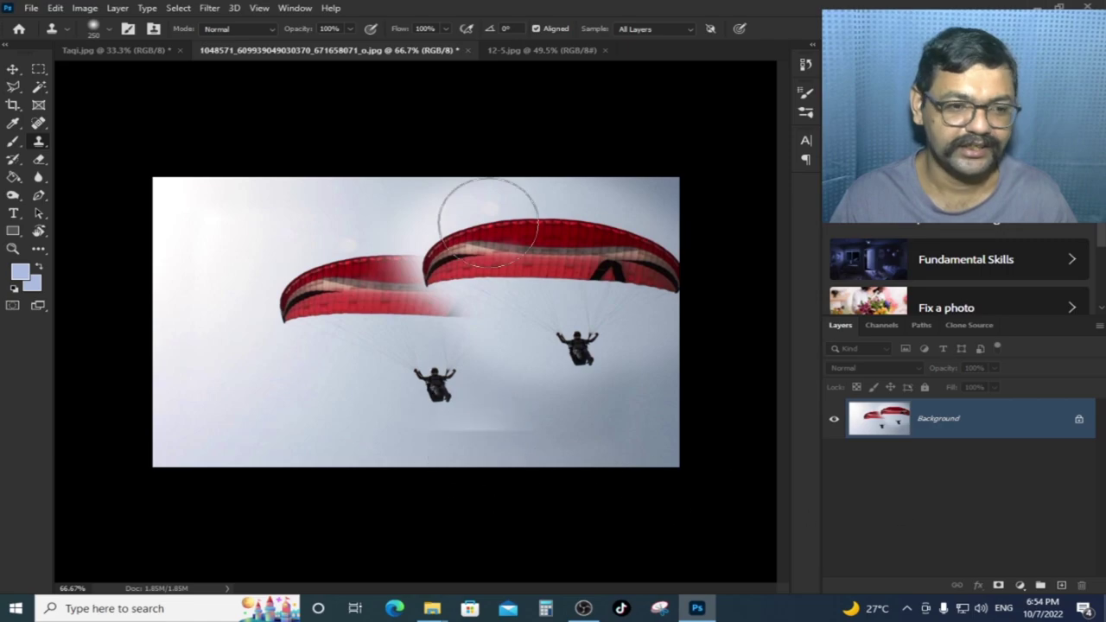
mouse_move(543, 276)
mouse_down()
mouse_move(600, 282)
mouse_move(588, 287)
mouse_up()
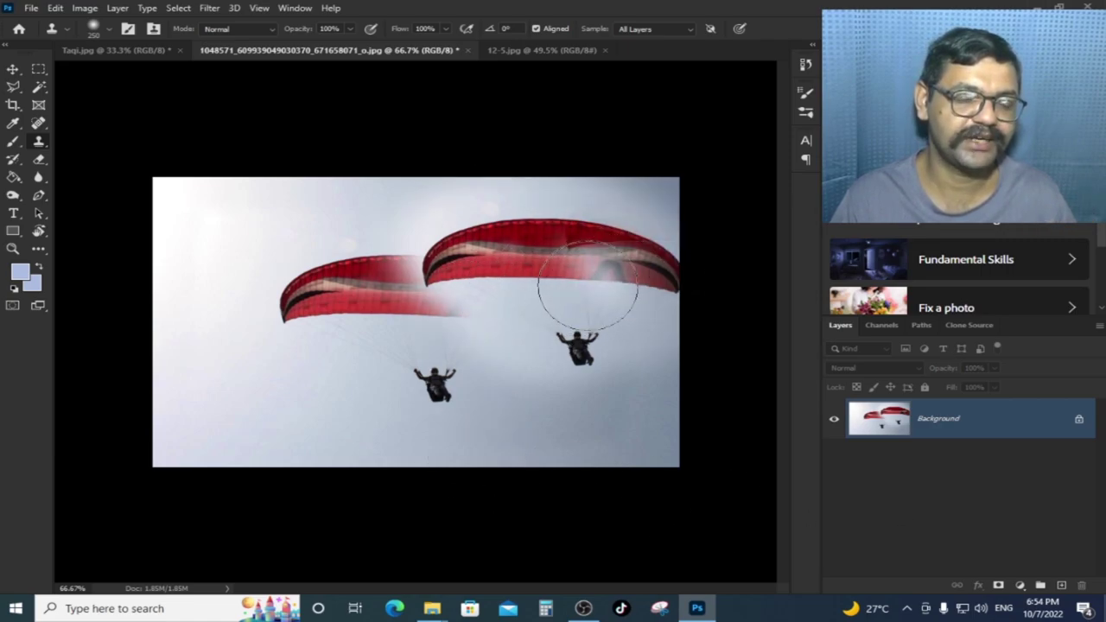
key(ctrl+z)
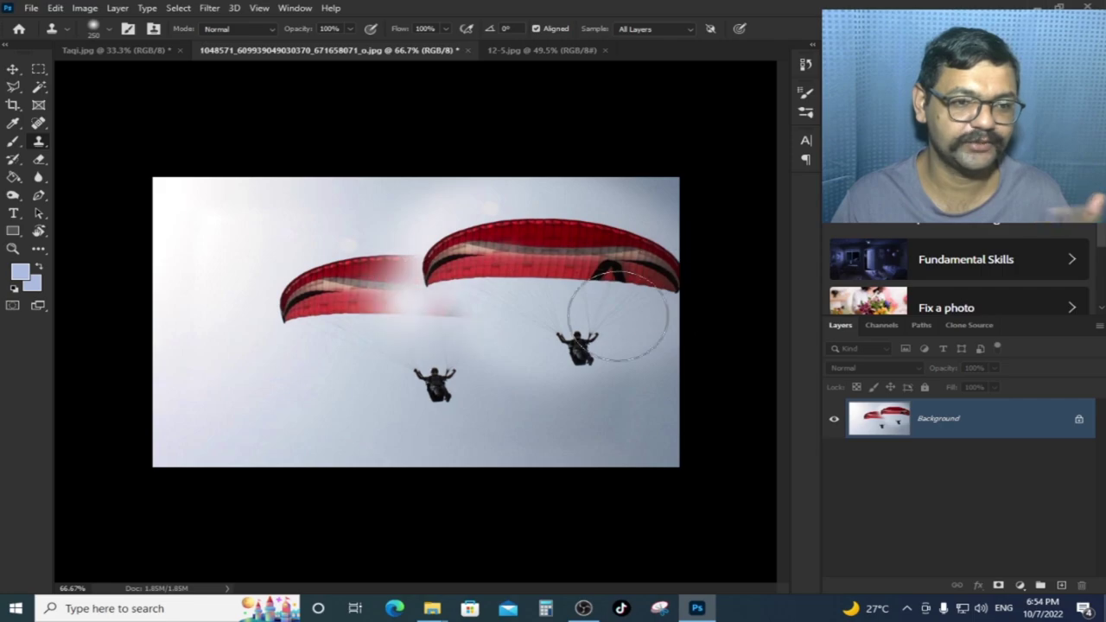
key(F12)
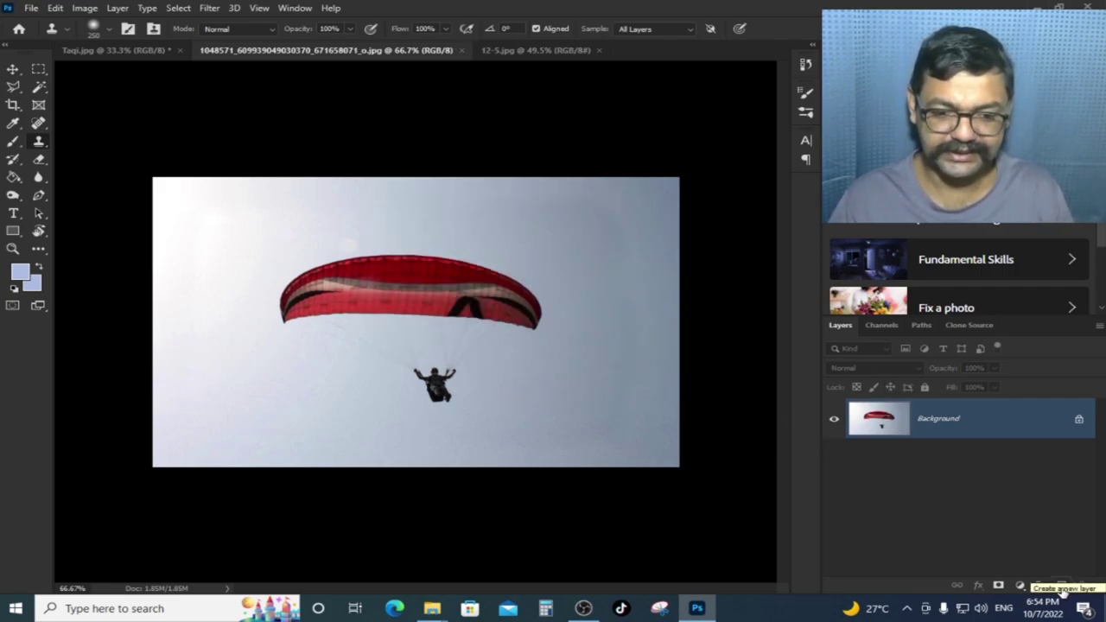
- Add a new layer, set clone sampling to All Layers, and sample the paraglider
click(1062, 586)
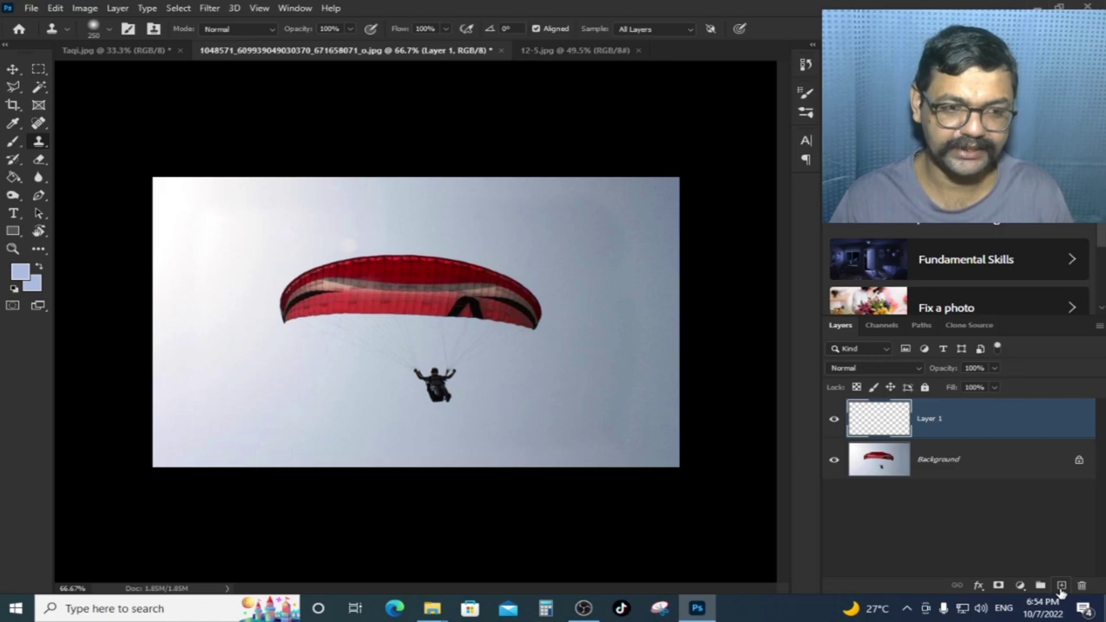
click(679, 30)
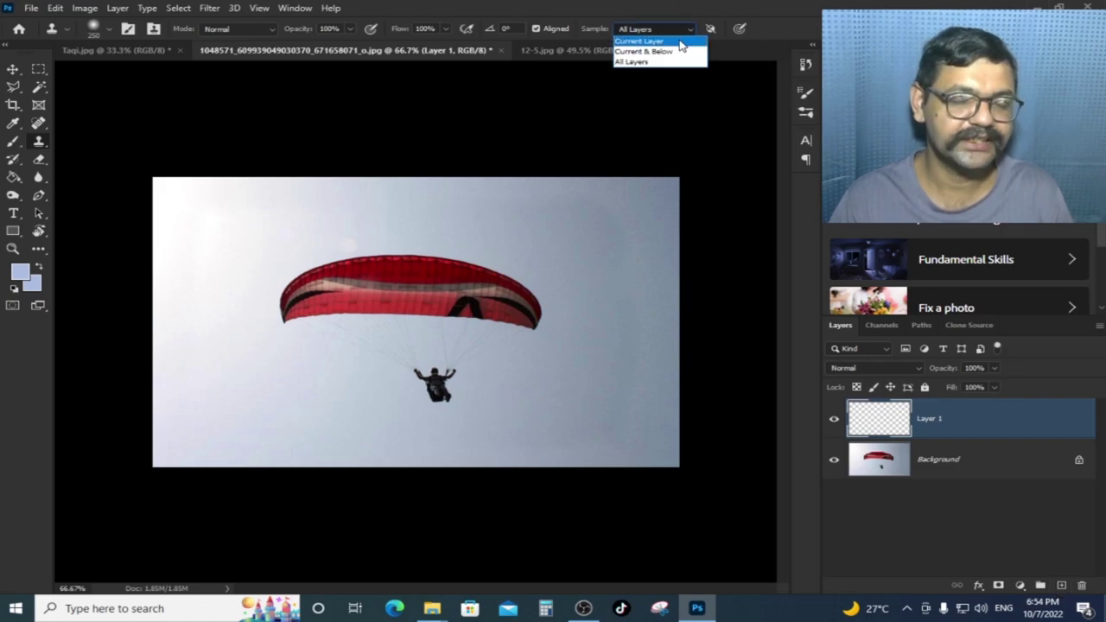
click(657, 38)
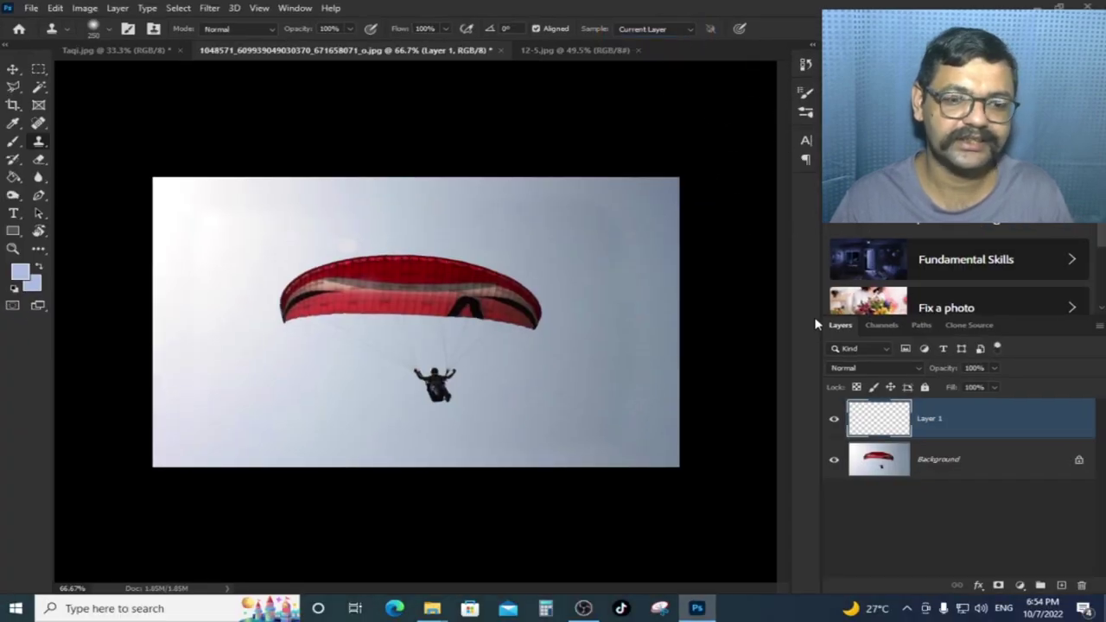
click(692, 31)
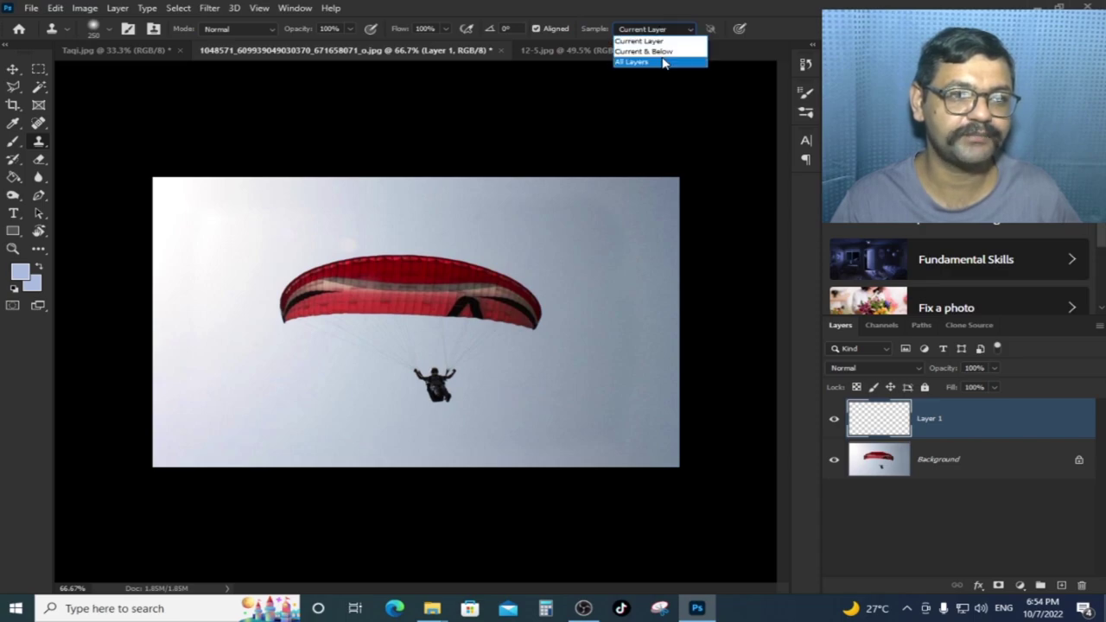
click(664, 62)
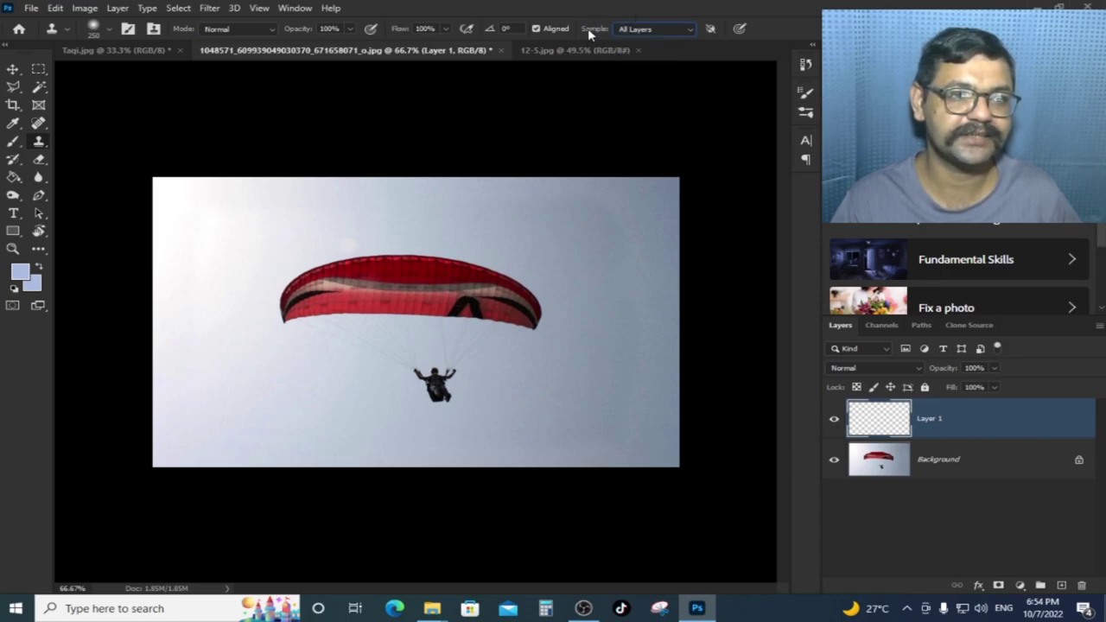
click(896, 464)
alt+click(432, 393)
- Clone-stamp the paraglider onto Layer 1, up and right of the original, undoing stray strokes
mouse_move(453, 315)
mouse_down()
mouse_move(393, 324)
mouse_move(489, 345)
mouse_move(524, 247)
mouse_move(432, 230)
mouse_move(372, 249)
mouse_move(543, 316)
mouse_move(580, 292)
mouse_move(494, 321)
mouse_move(591, 337)
mouse_up()
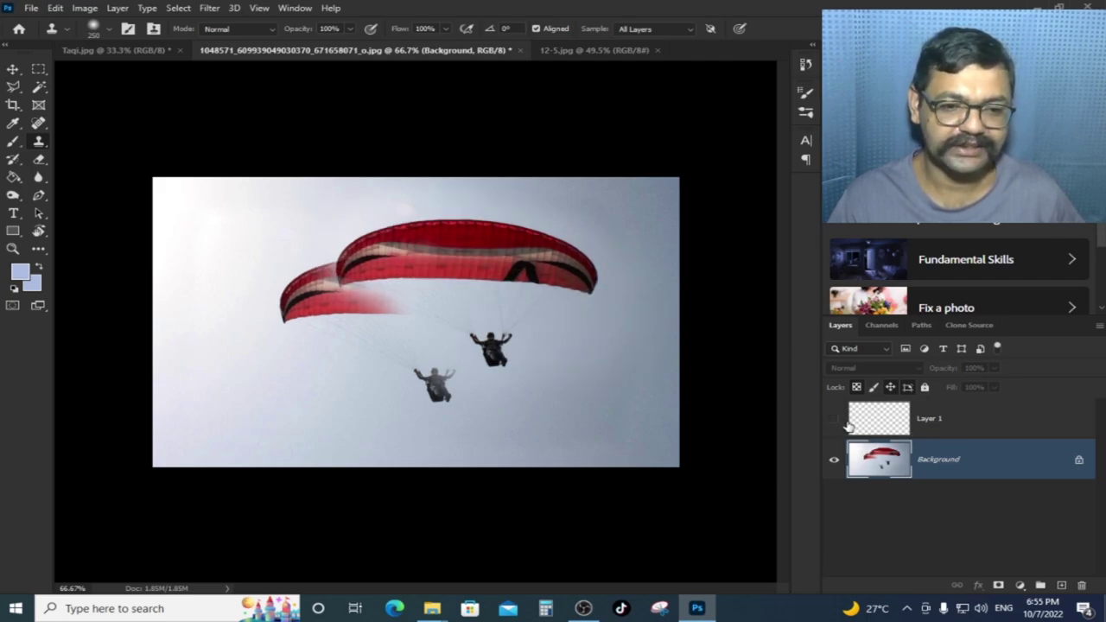
key(ctrl+z)
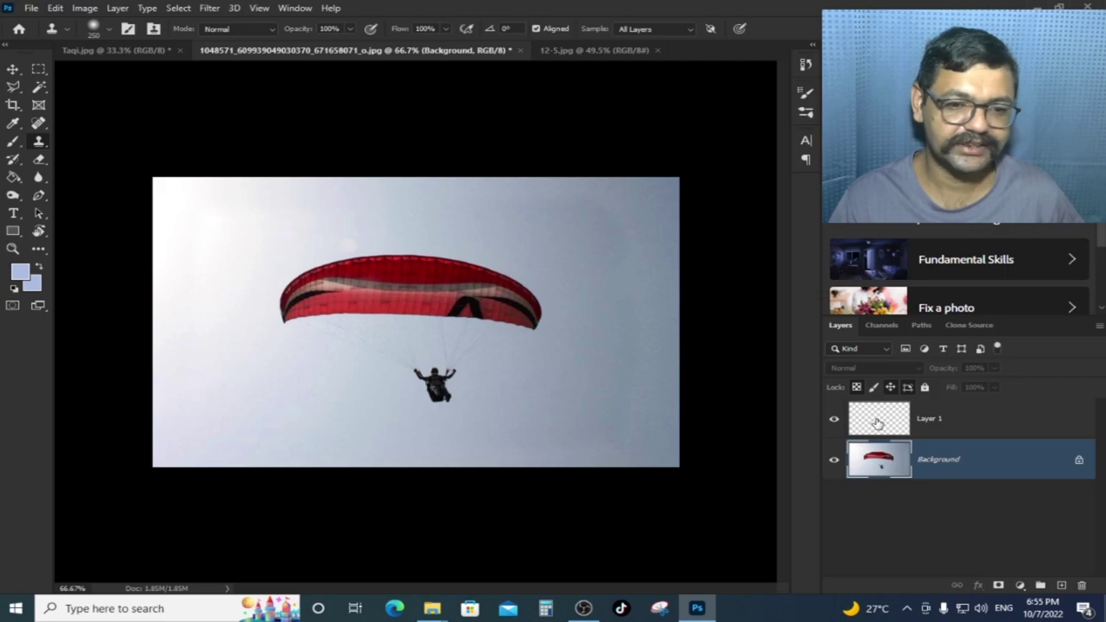
click(878, 422)
mouse_move(432, 389)
mouse_down()
mouse_move(516, 251)
mouse_move(592, 248)
mouse_move(515, 277)
mouse_up()
mouse_move(460, 363)
mouse_down()
mouse_move(524, 321)
mouse_move(457, 316)
mouse_move(575, 344)
mouse_up()
key(ctrl+z)
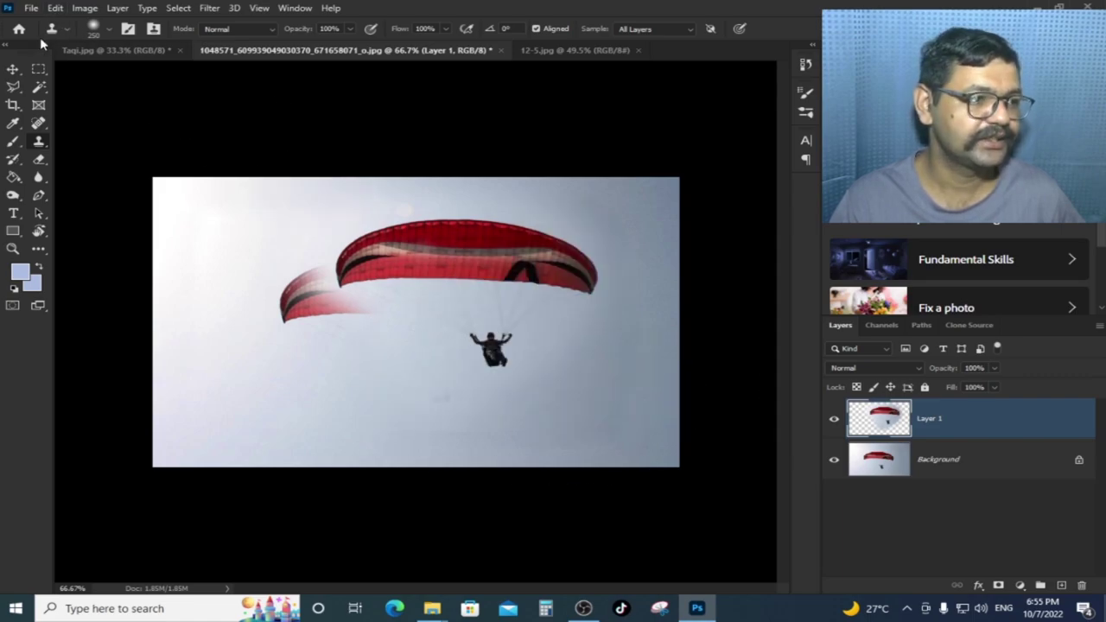
click(13, 70)
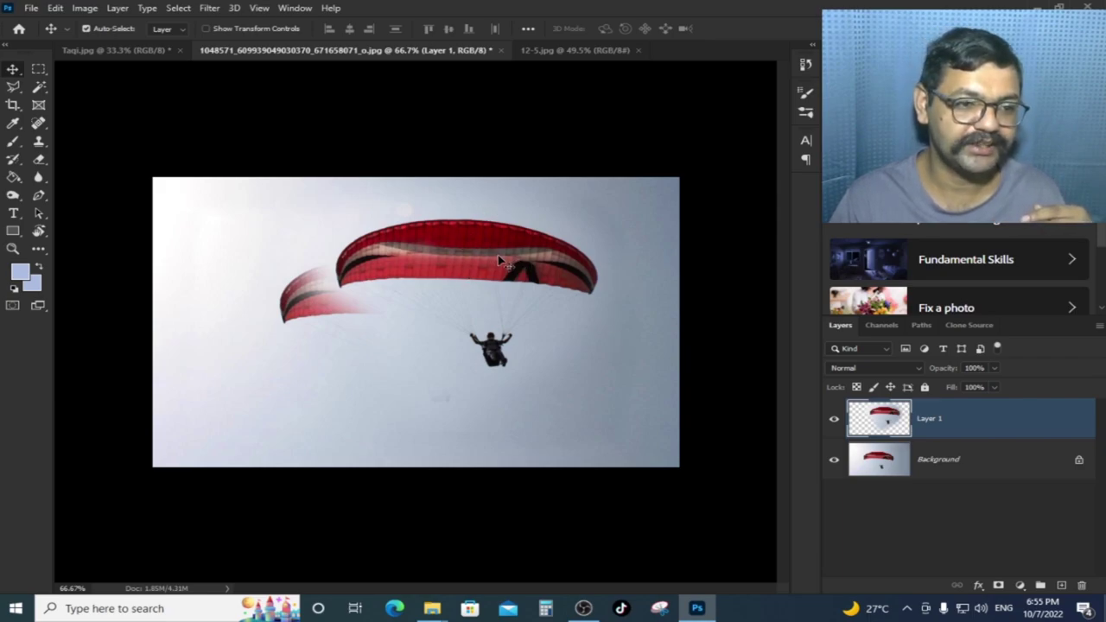
- Reposition the Layer 1 paraglider copy, scale it to about 58%, and place it upper right
drag(499, 259, 557, 265)
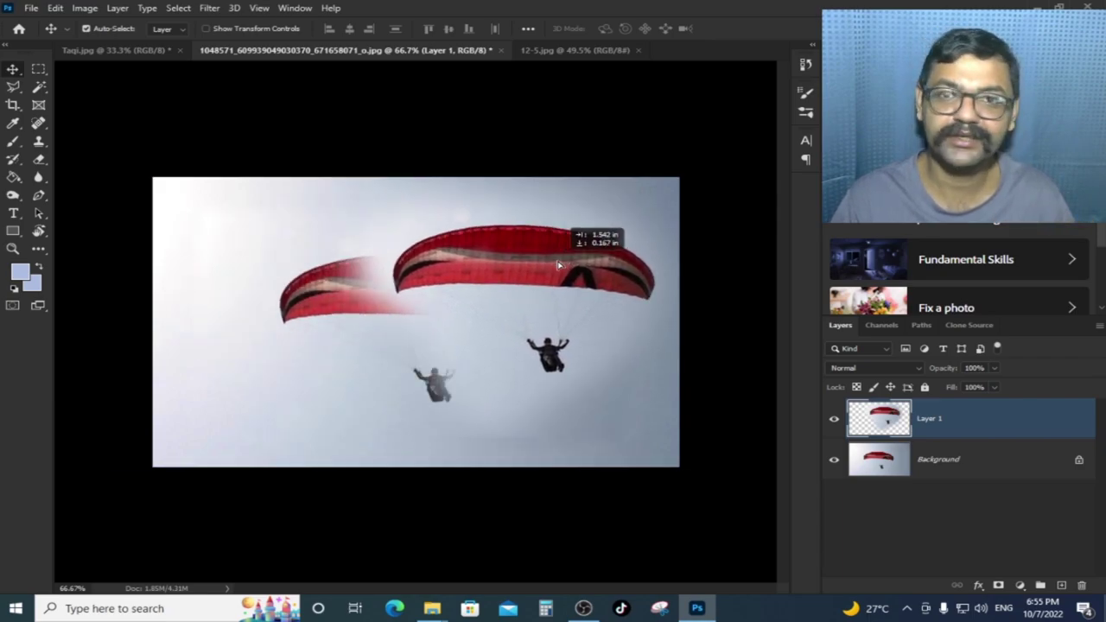
drag(558, 265, 455, 237)
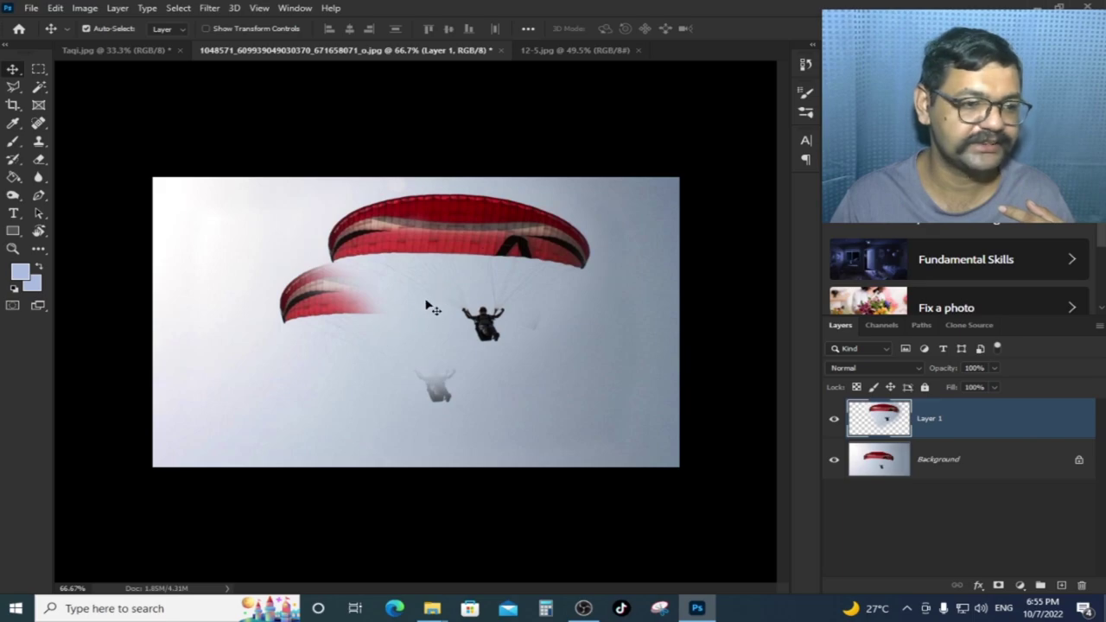
drag(428, 306, 486, 368)
key(ctrl+t)
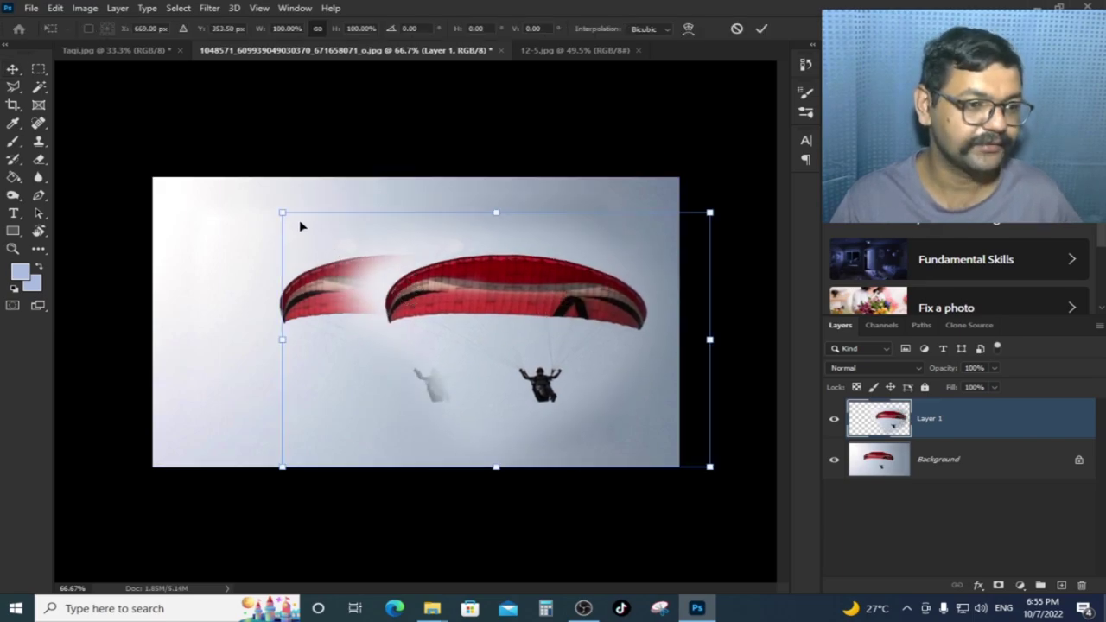
drag(282, 211, 462, 316)
mouse_move(605, 420)
mouse_down()
mouse_move(618, 258)
mouse_move(588, 303)
mouse_move(625, 357)
mouse_move(593, 365)
mouse_move(614, 250)
mouse_move(596, 250)
mouse_up()
key(Return)
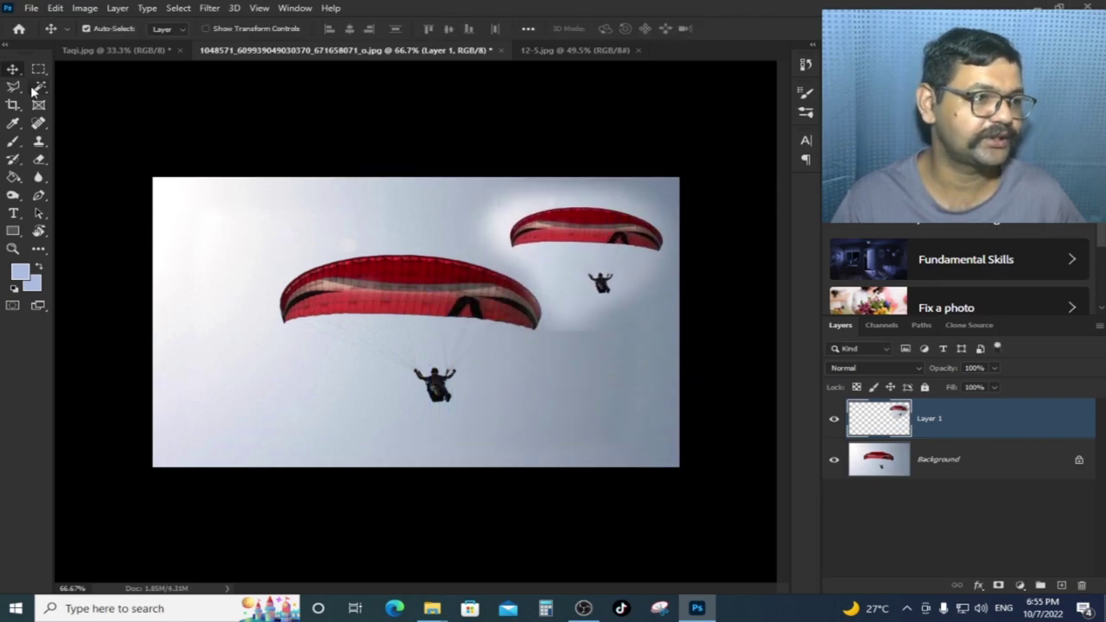
- Try Magic Wand selections of the sky around the small paraglider, then deselect
click(38, 88)
right_click(38, 87)
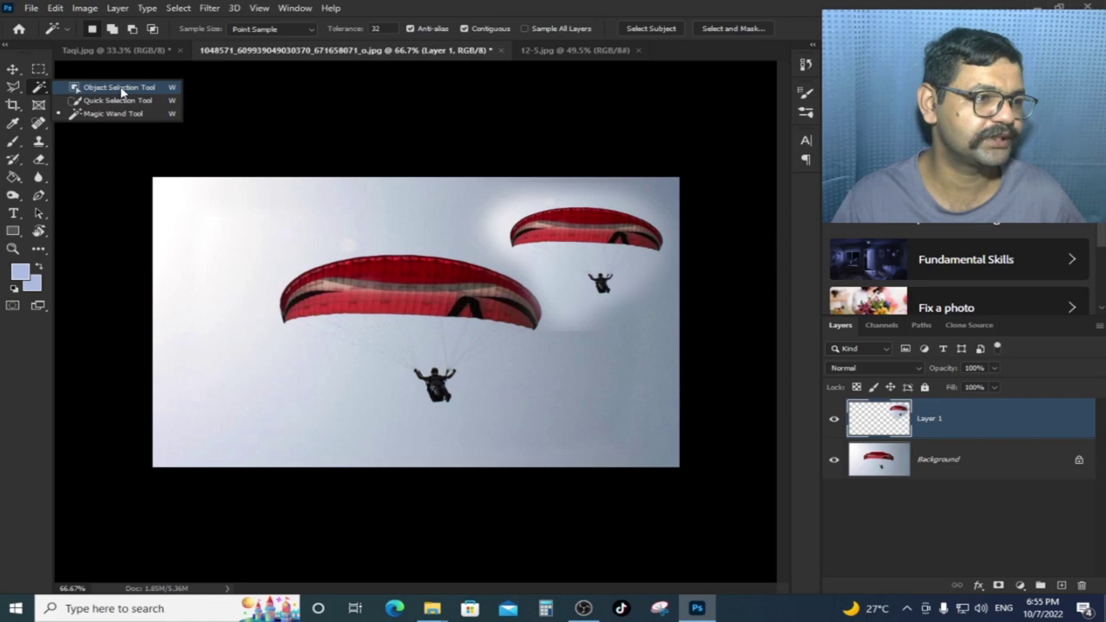
click(126, 113)
click(560, 266)
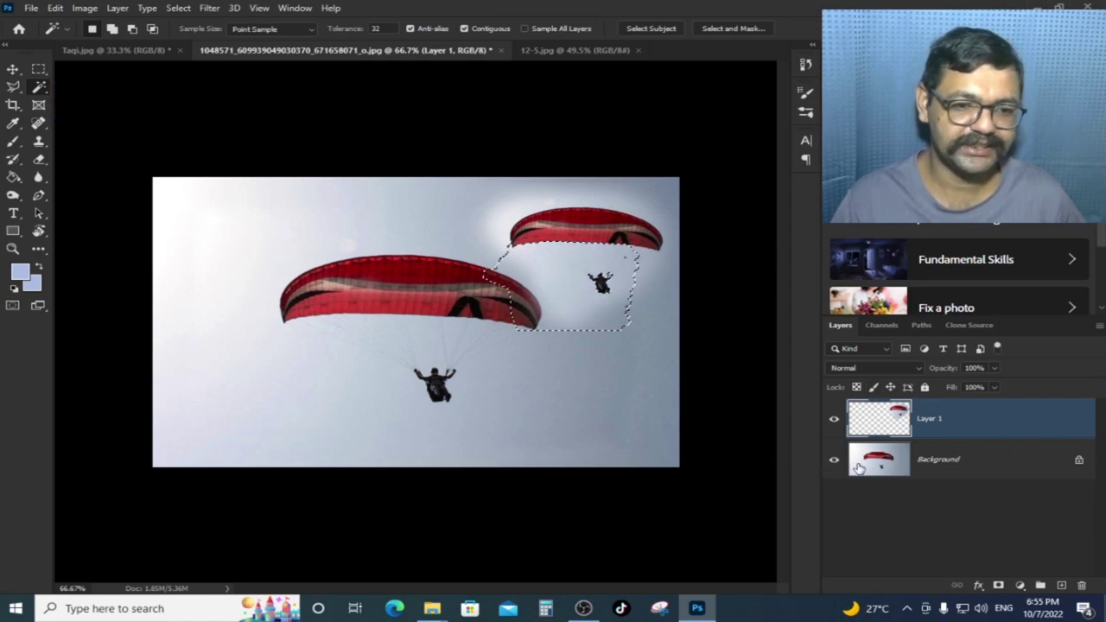
drag(567, 283, 516, 214)
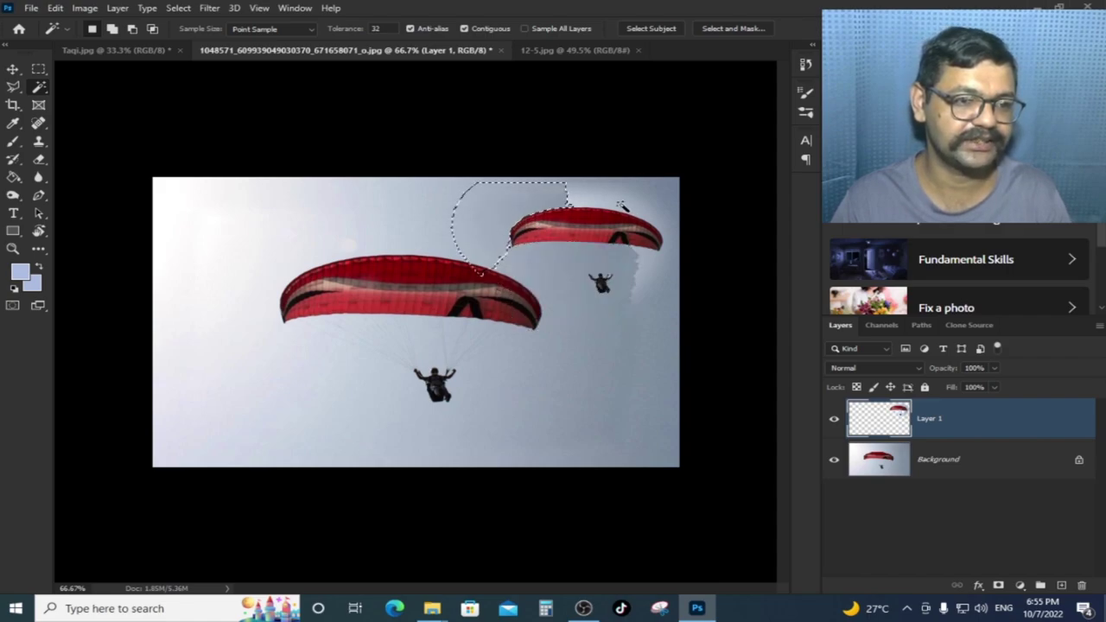
drag(516, 214, 670, 273)
click(715, 364)
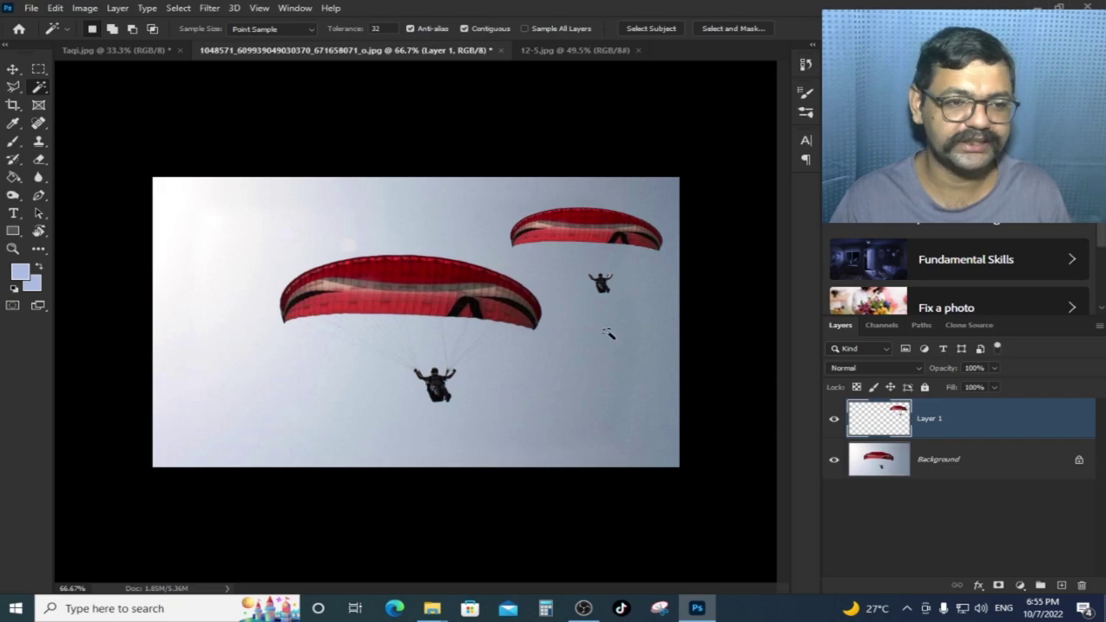
- Nudge the small paraglider left, then delete Layer 1 to the trash
click(14, 71)
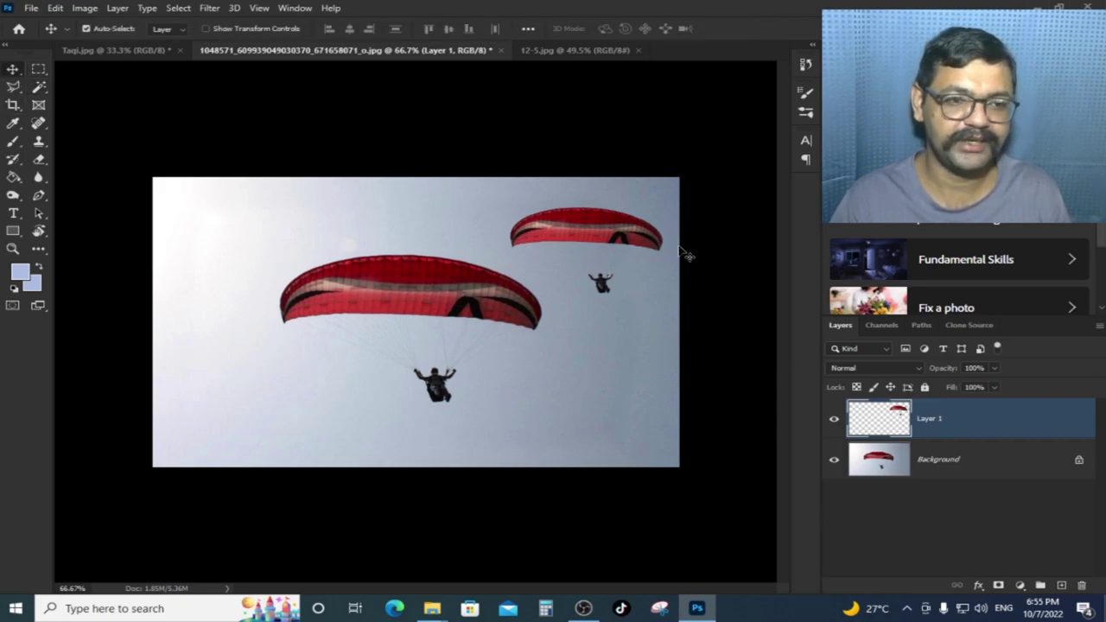
drag(607, 243, 593, 244)
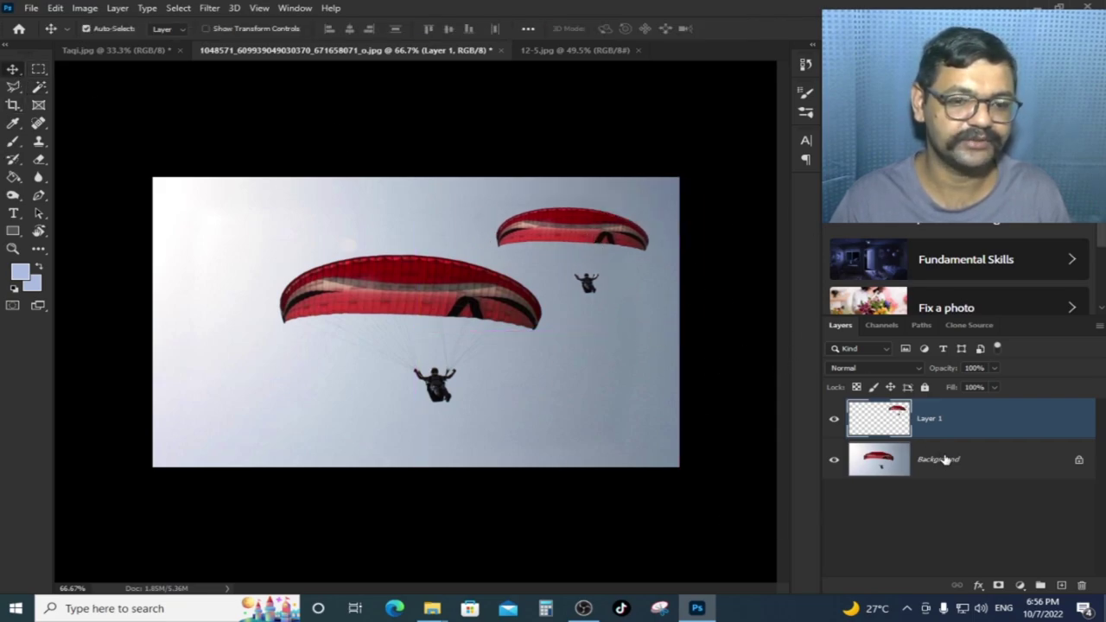
click(1081, 585)
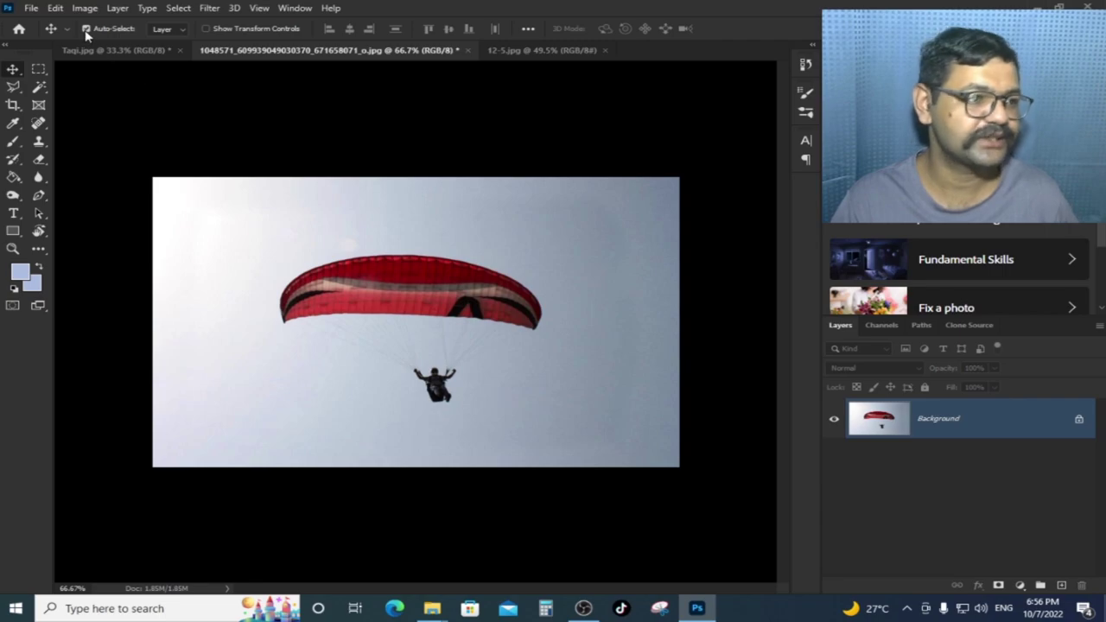
- Add an empty Layer 1 and show the Clone Source panel with the Clone Stamp tool
click(1061, 585)
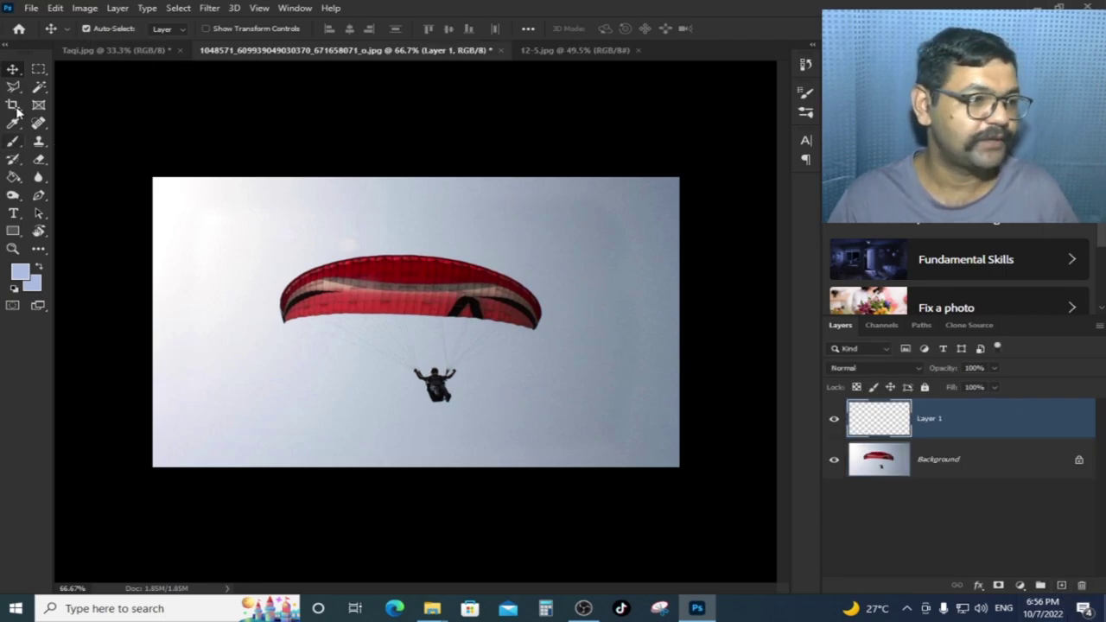
click(37, 142)
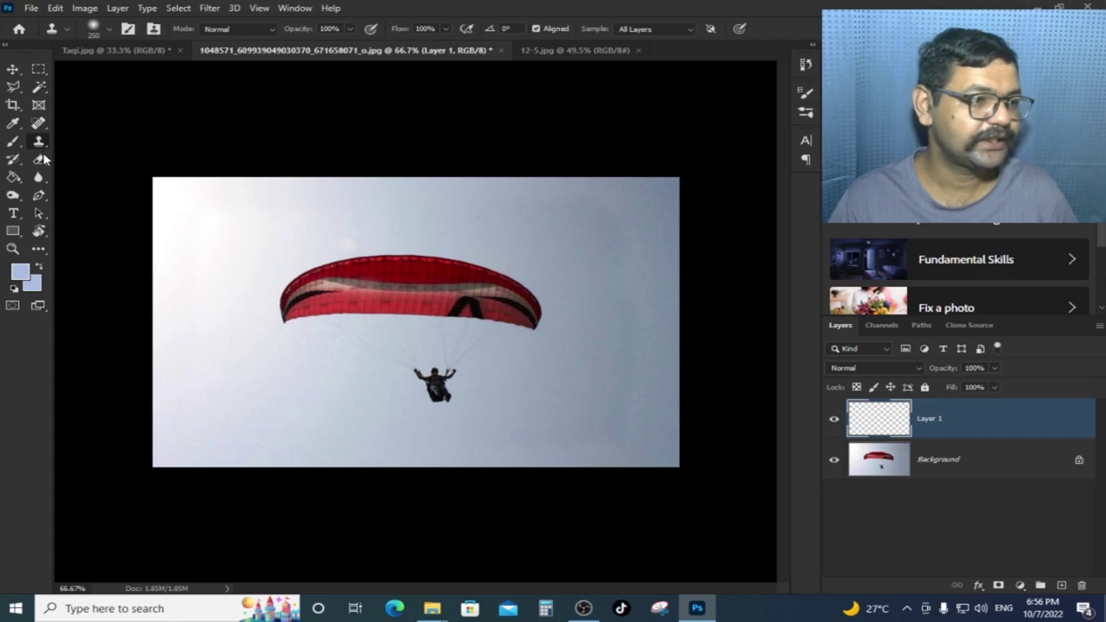
click(154, 30)
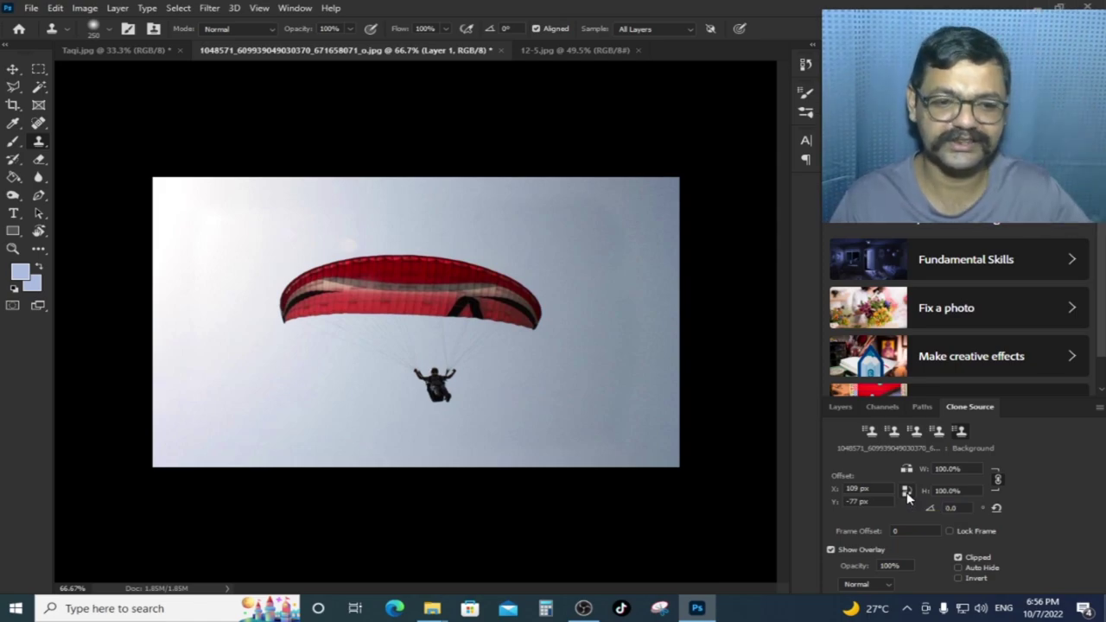
- In 12-5.jpg, set the original parasail as the Clone Stamp source
click(567, 50)
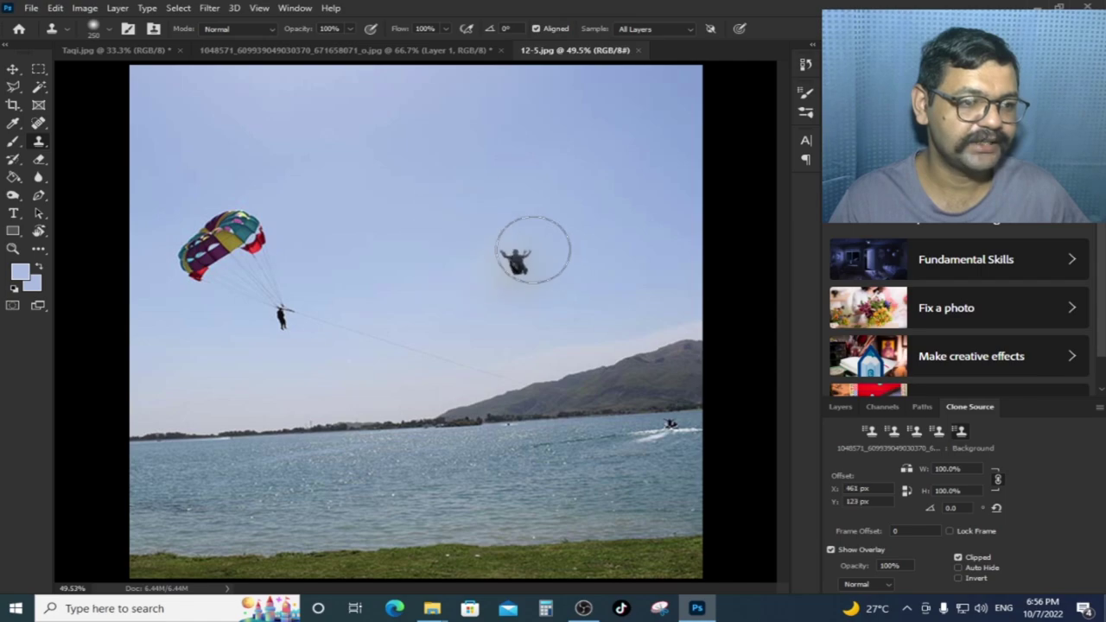
click(38, 86)
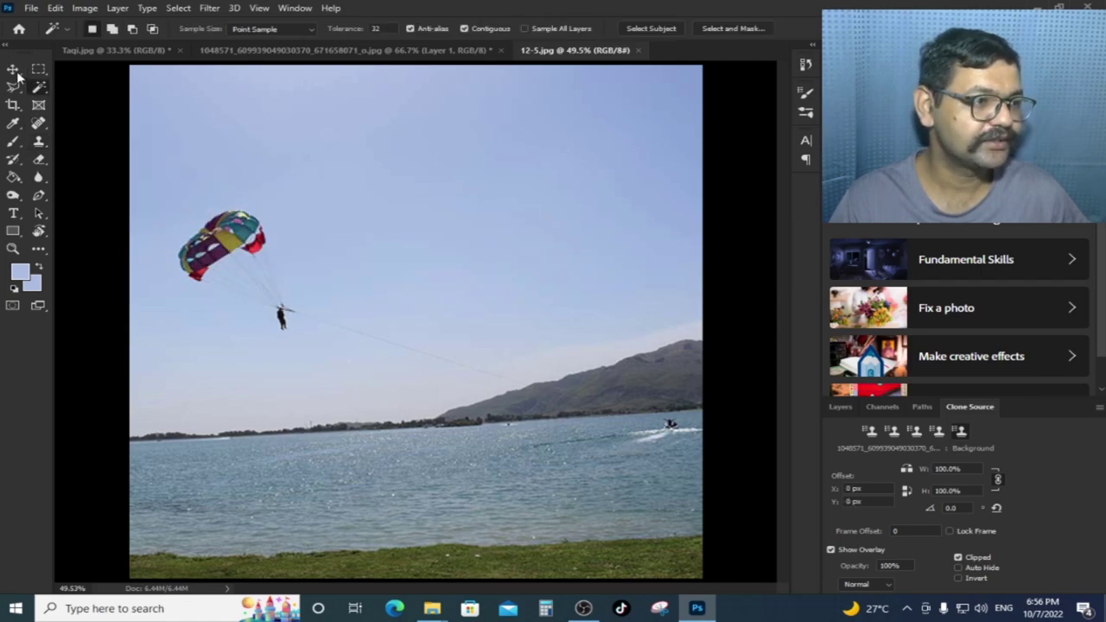
click(13, 70)
key(s)
alt+click(214, 229)
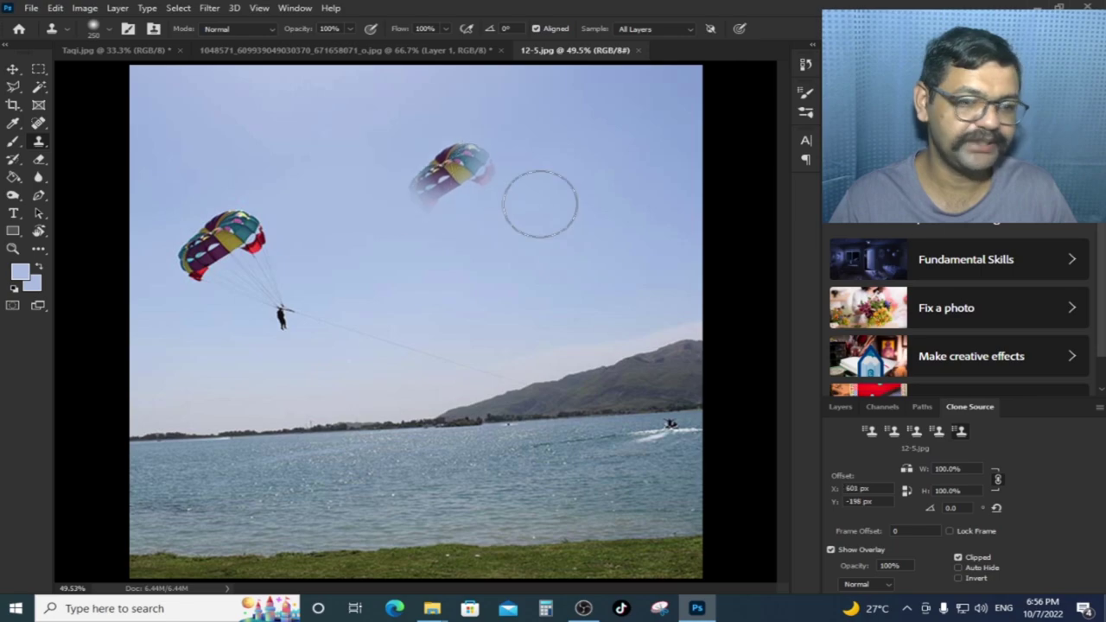
- Clone a second parasail and rider onto a new Layer 1 in the upper-middle sky
click(838, 406)
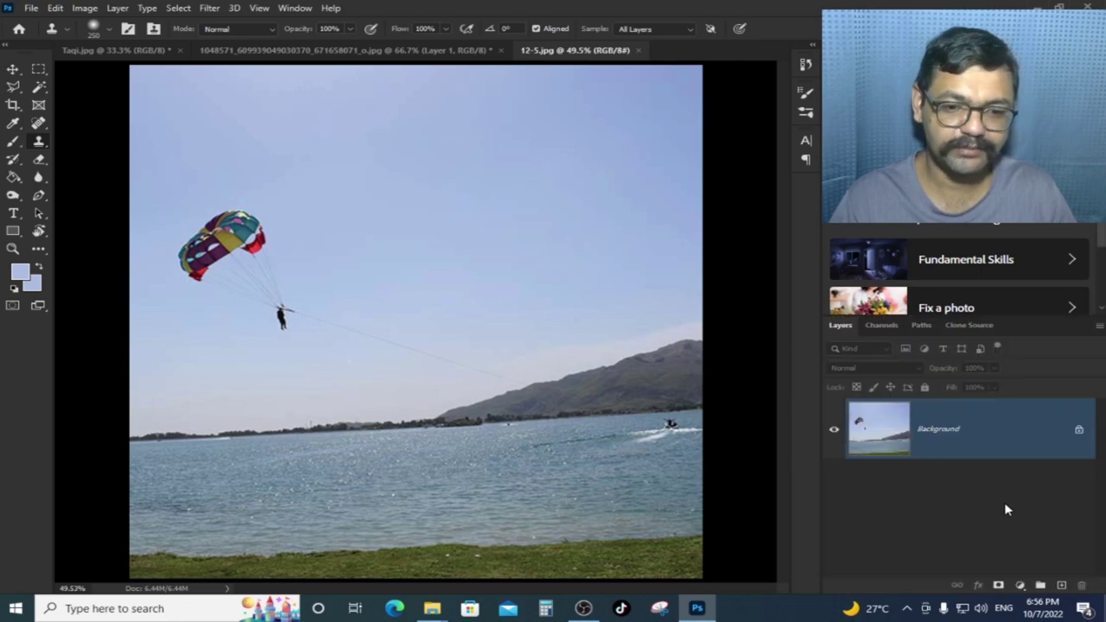
click(1062, 585)
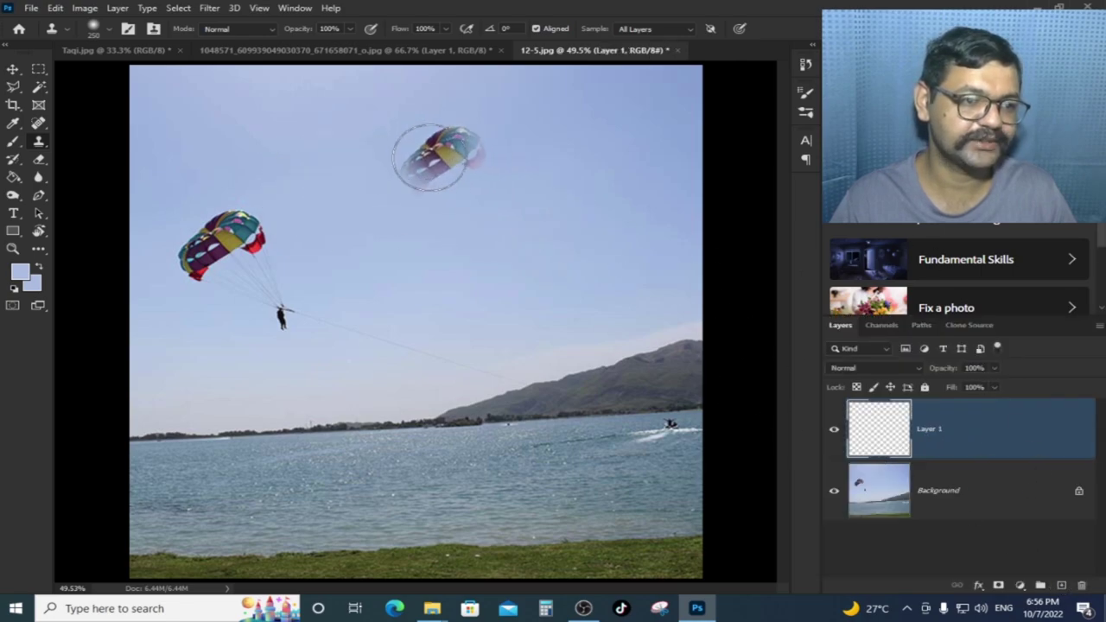
drag(444, 198, 484, 267)
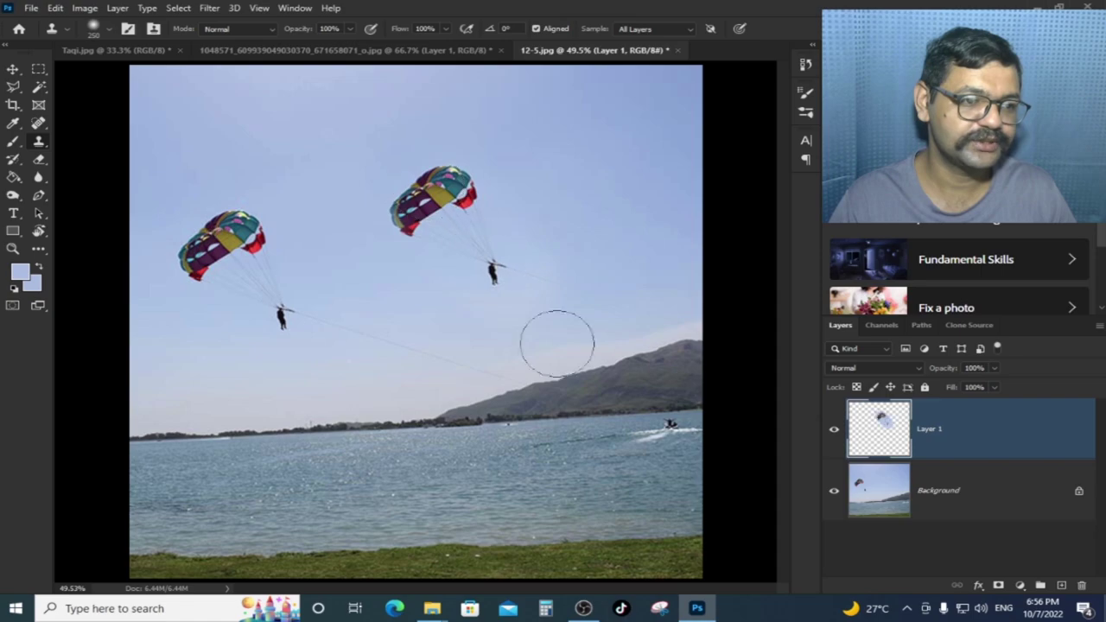
click(835, 493)
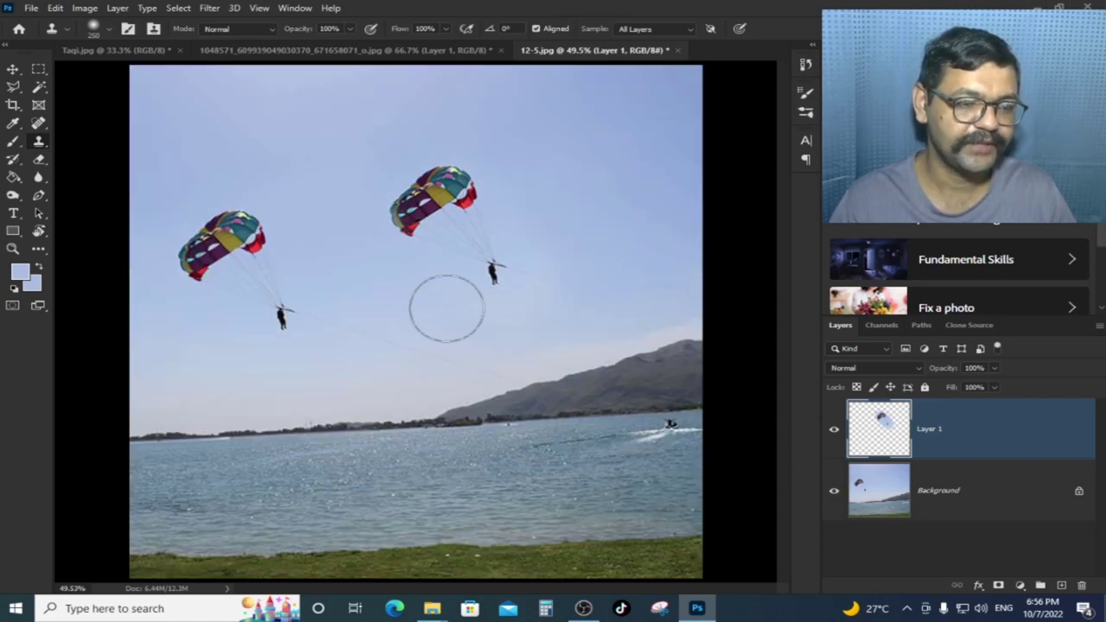
click(13, 69)
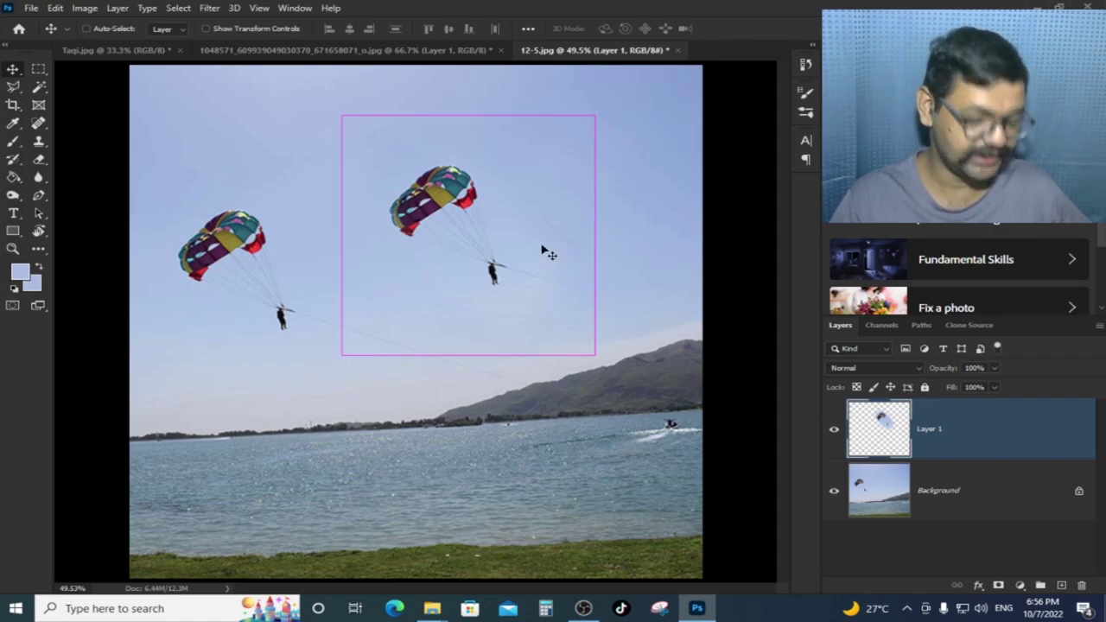
key(ctrl+t)
- Flip the parasail copy horizontally and shift it left
right_click(450, 204)
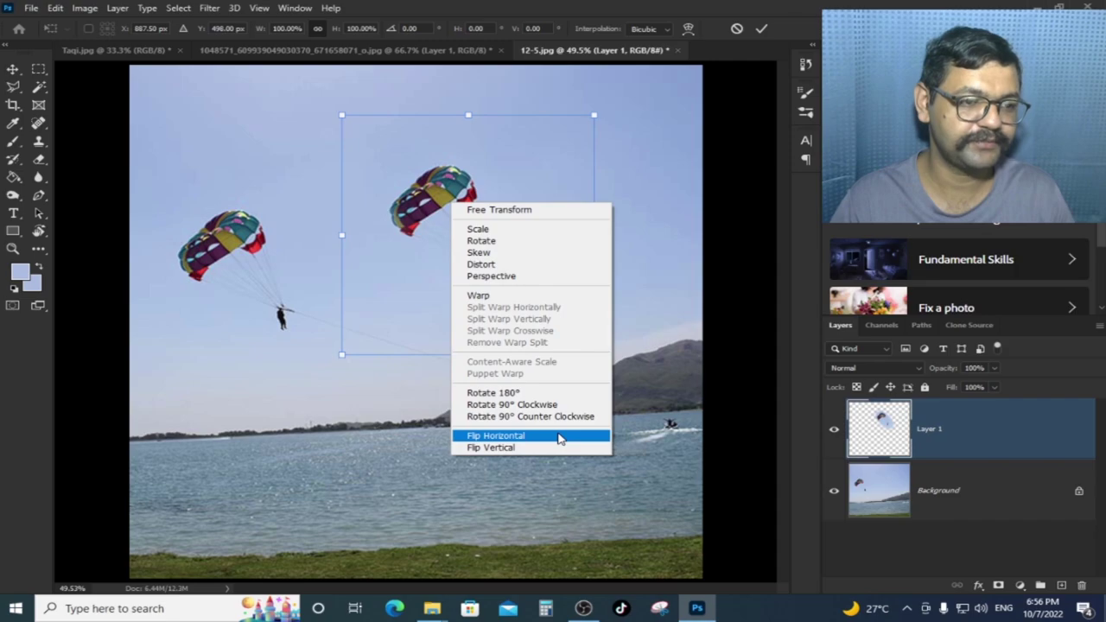
click(558, 440)
key(Return)
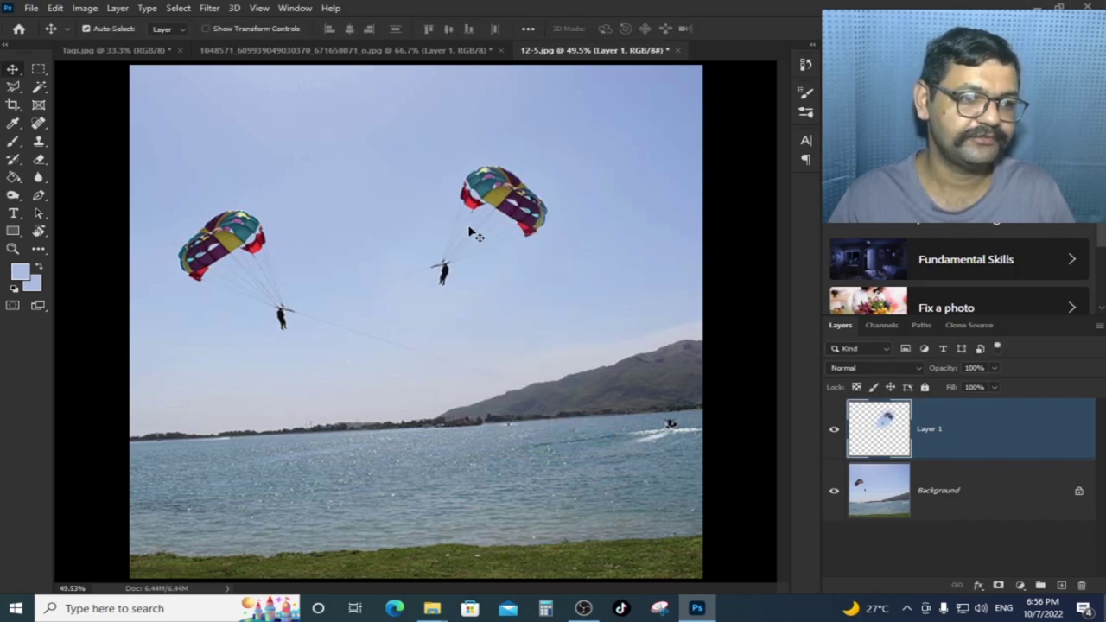
drag(622, 361, 551, 361)
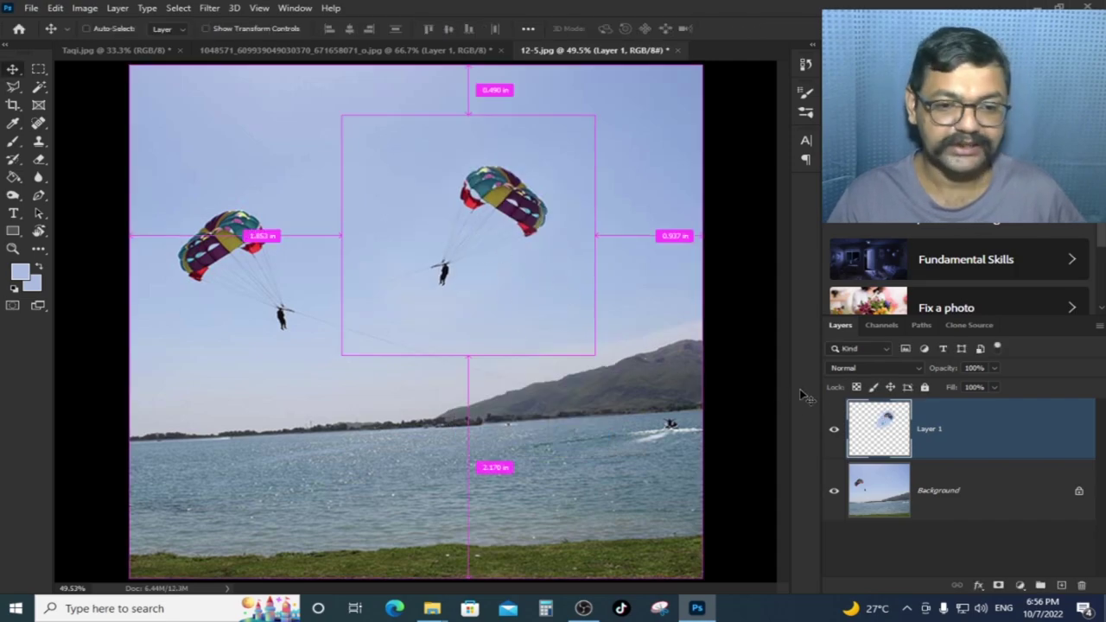
- Toggle the Background visibility, then delete the parasail copy from Layer 1
click(834, 490)
click(835, 477)
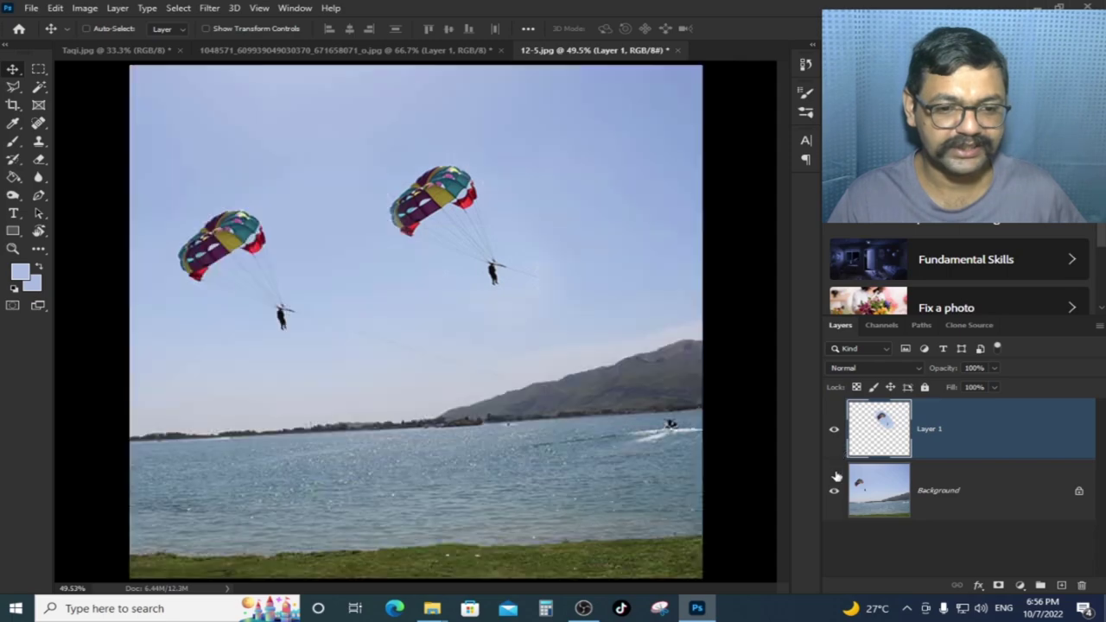
key(Delete)
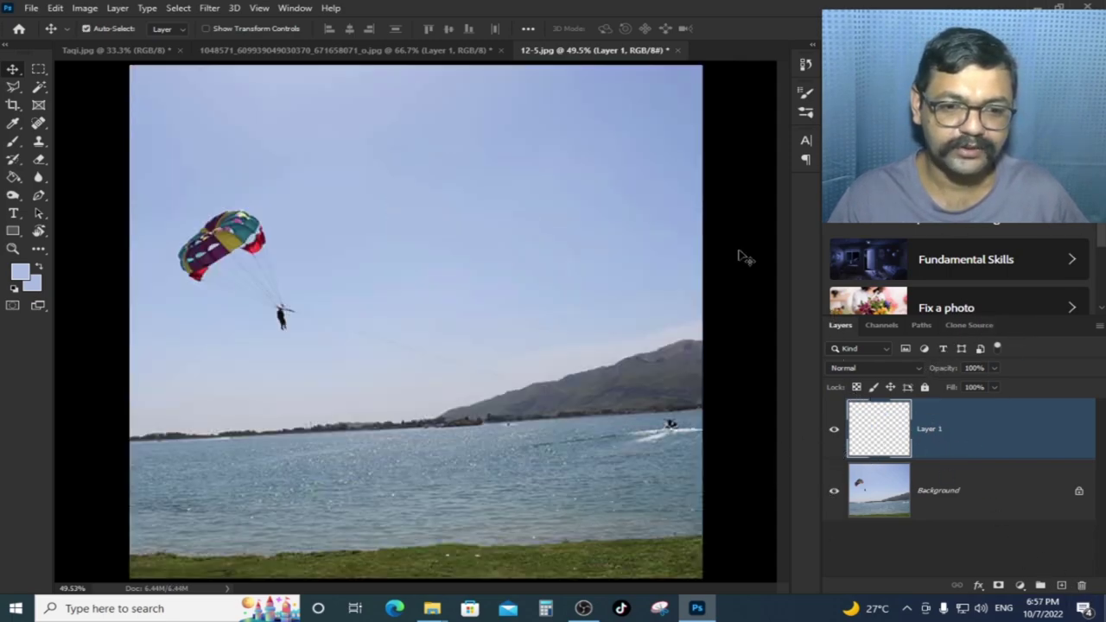
- Sample the original parasail from the Background layer as the clone source
click(966, 325)
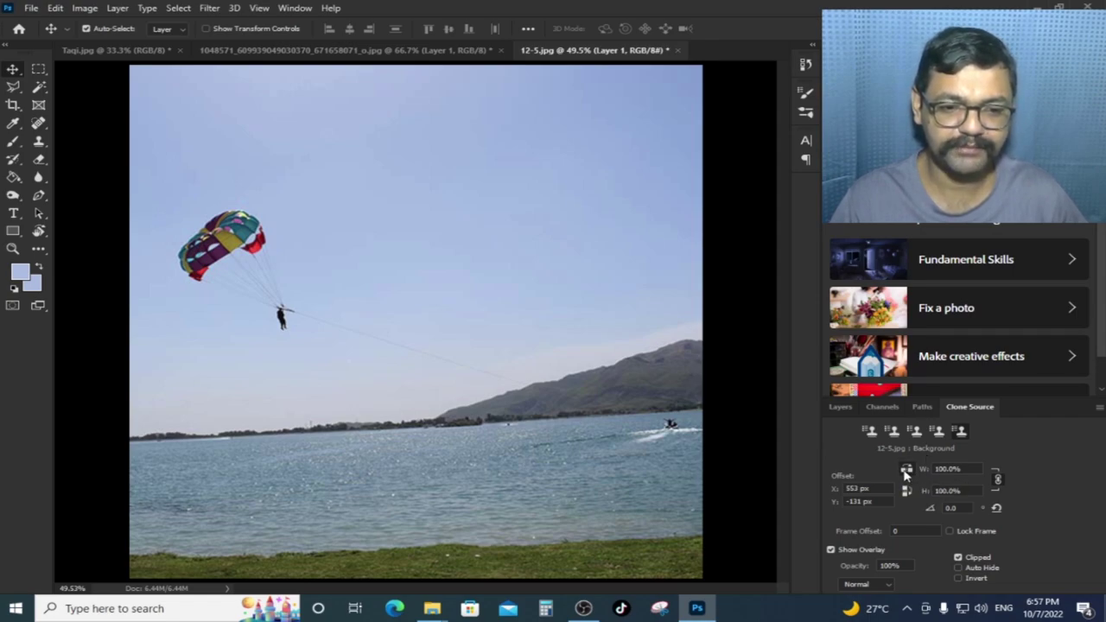
click(840, 407)
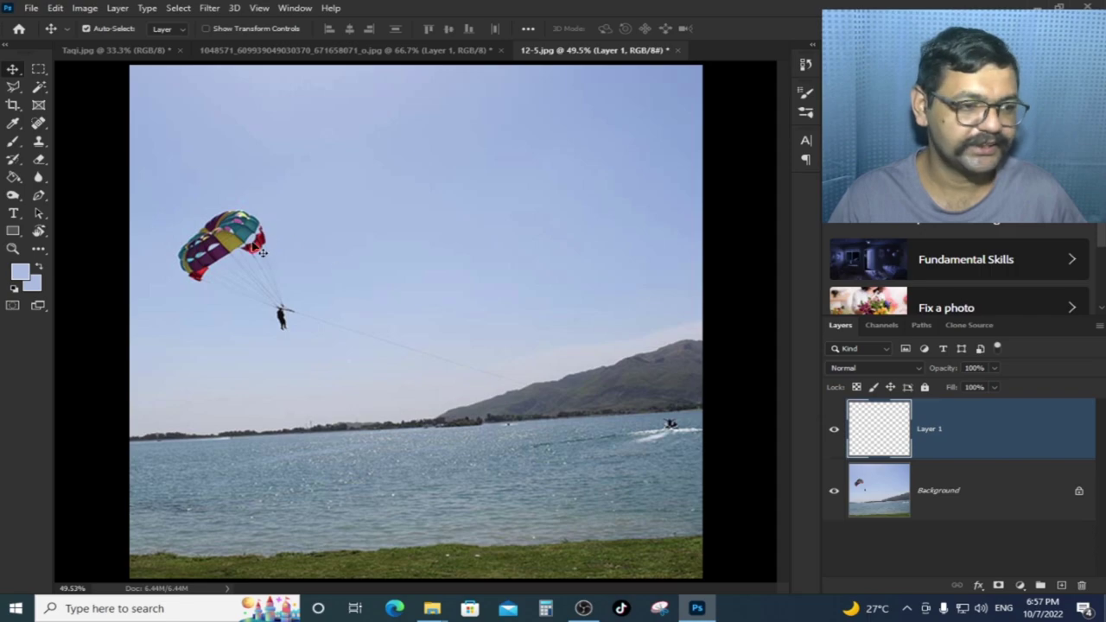
click(239, 256)
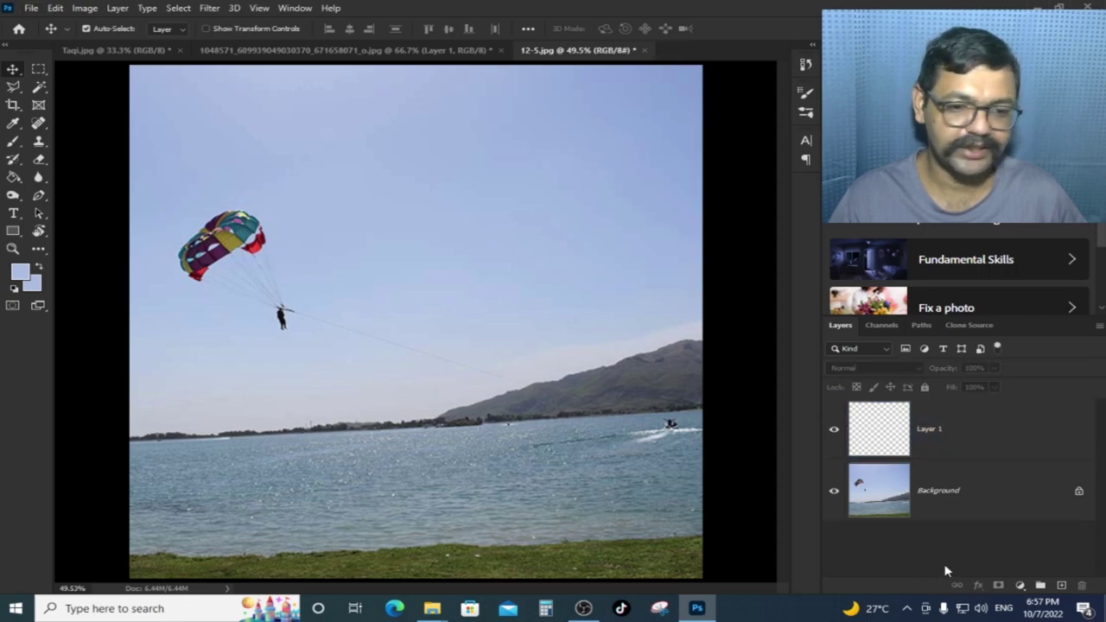
key(s)
alt+click(223, 249)
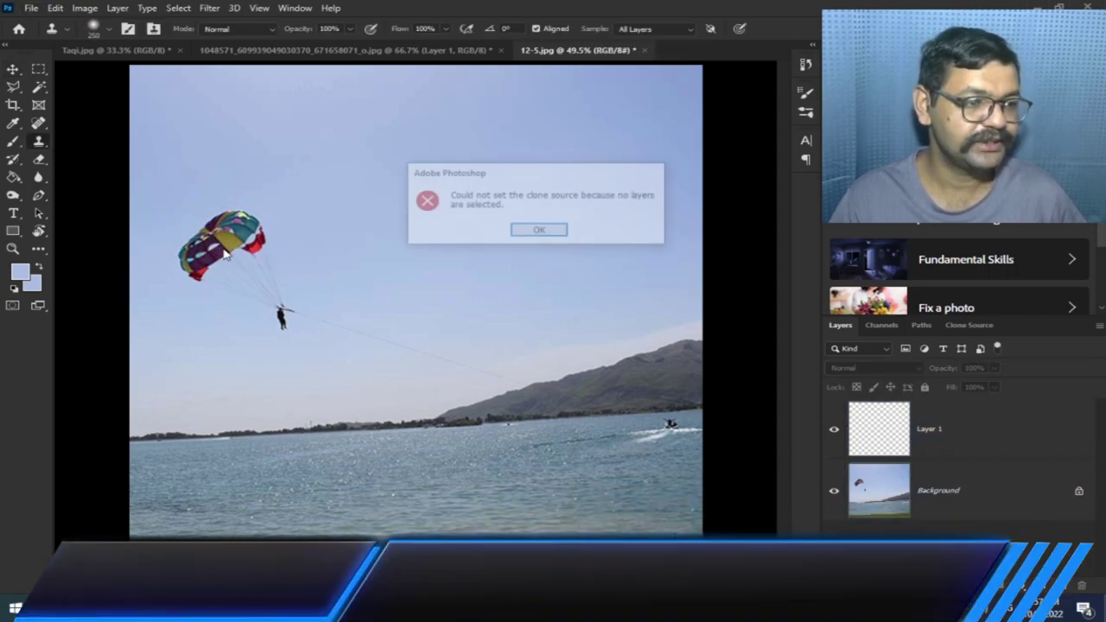
click(530, 231)
click(939, 490)
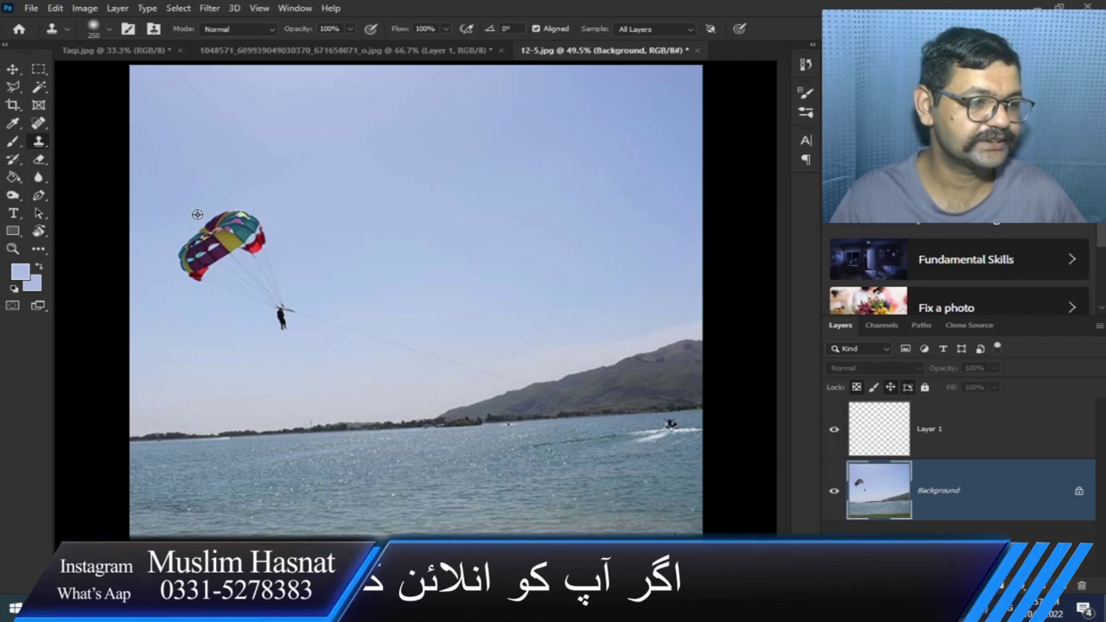
alt+click(233, 233)
- Paint parasail clones onto Layer 1 in the upper-right and lower sky
click(893, 443)
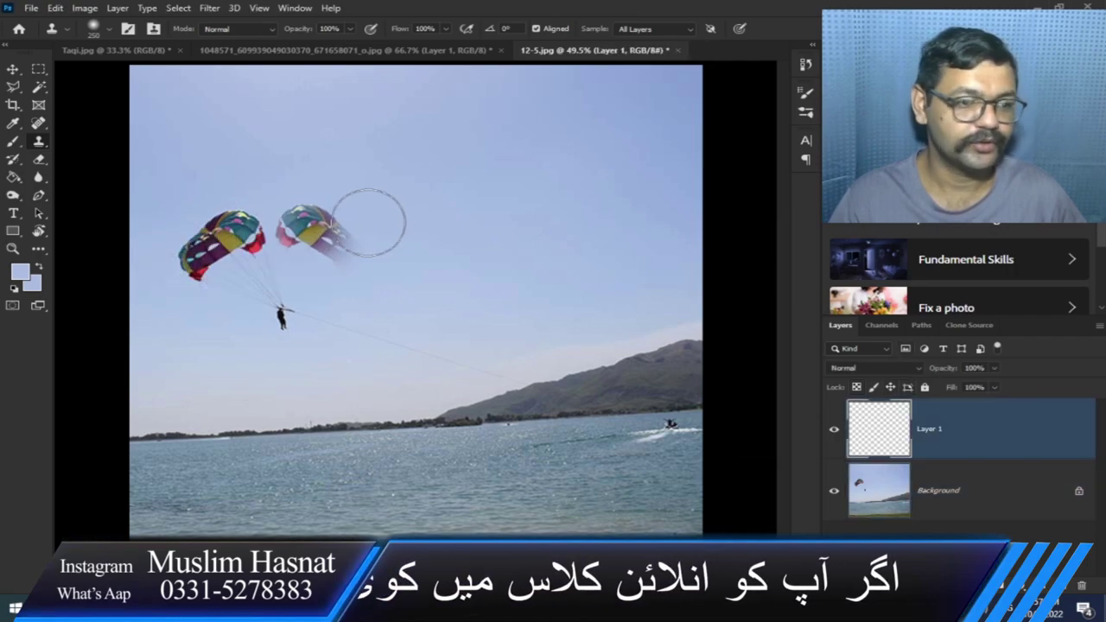
drag(566, 168, 543, 232)
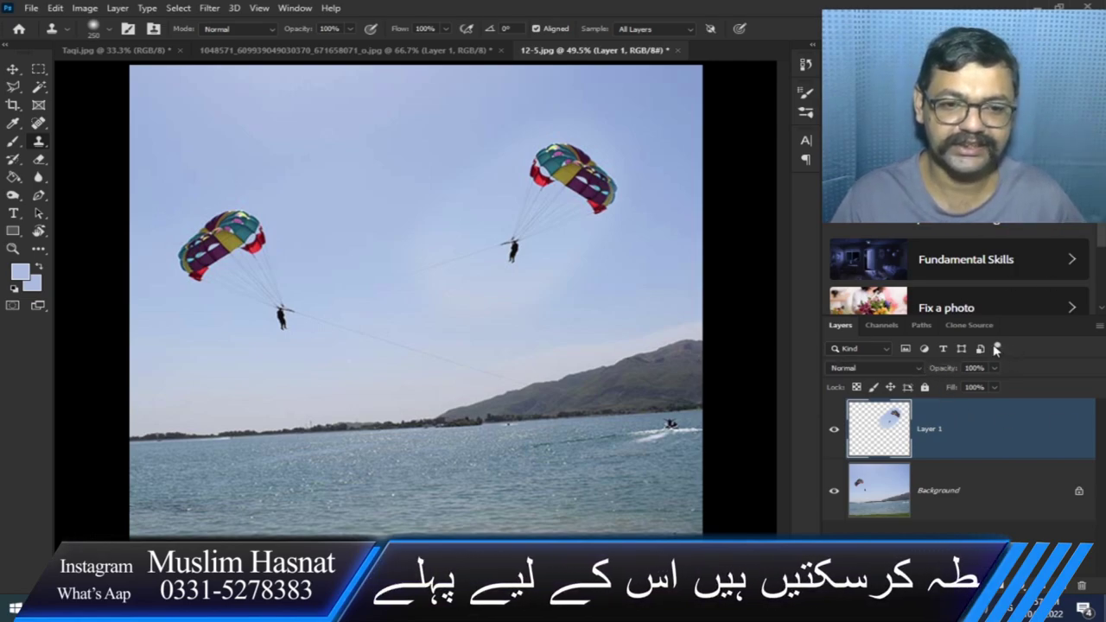
click(968, 326)
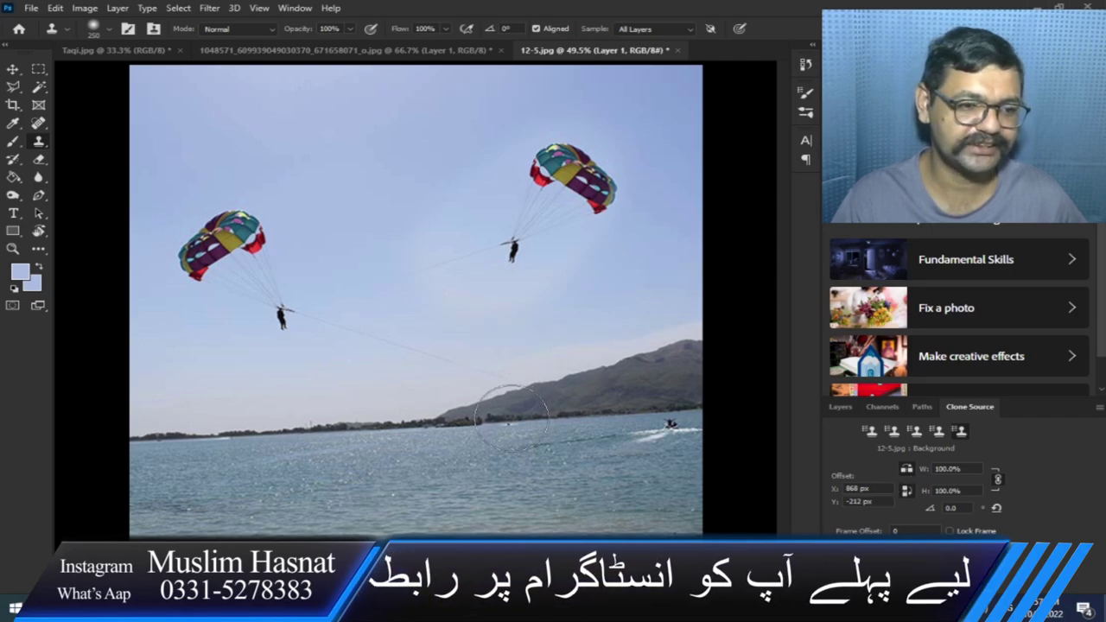
alt+click(242, 235)
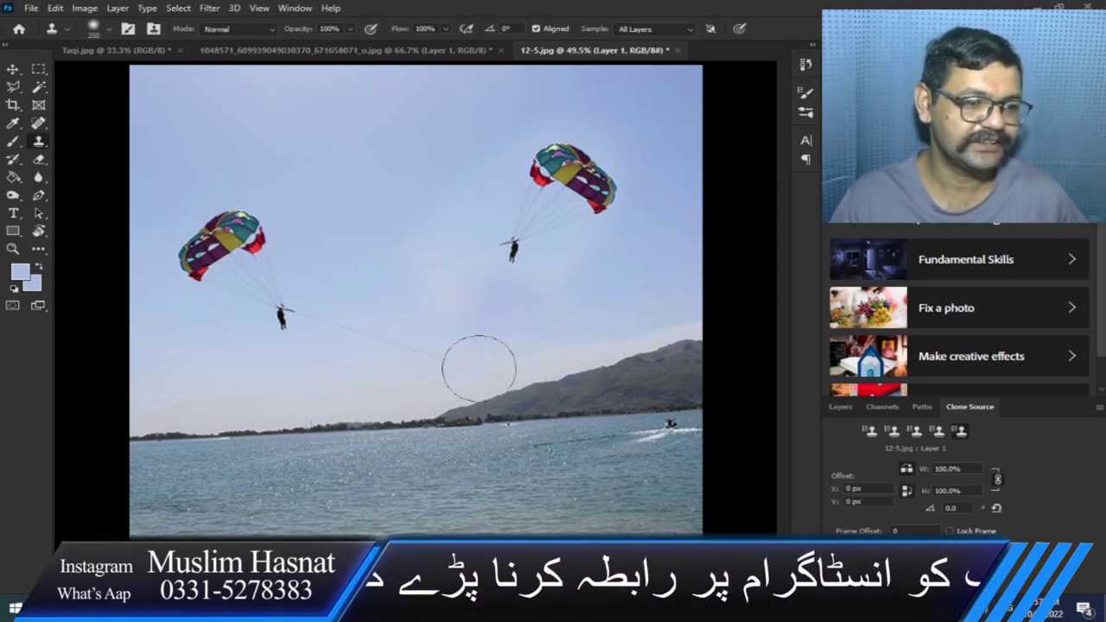
mouse_move(476, 371)
mouse_down()
mouse_move(439, 291)
mouse_move(458, 380)
mouse_up()
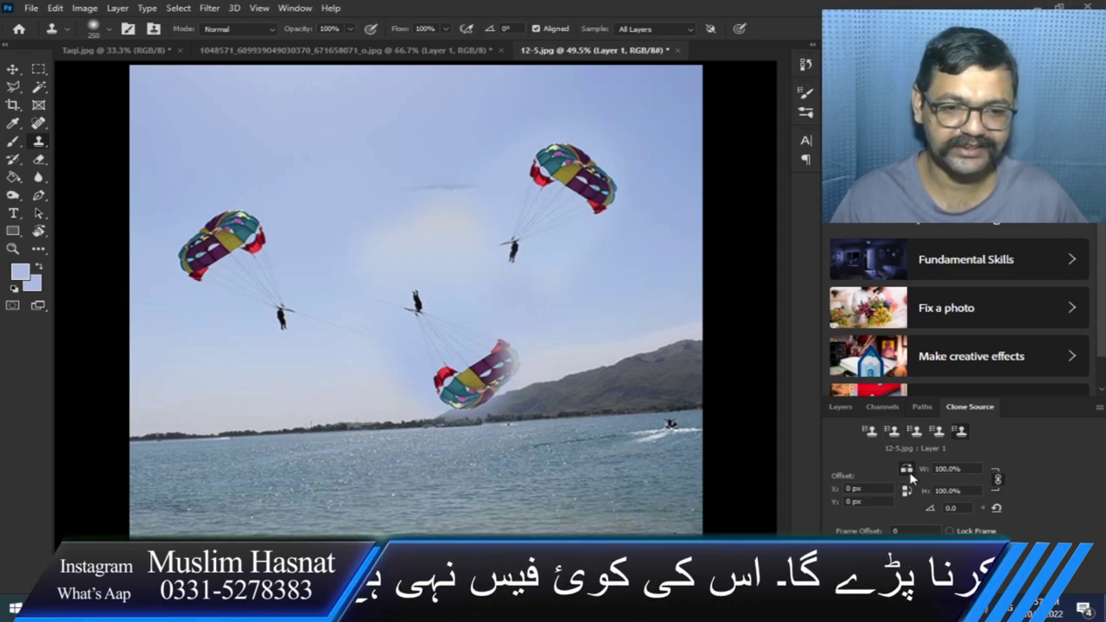
click(840, 406)
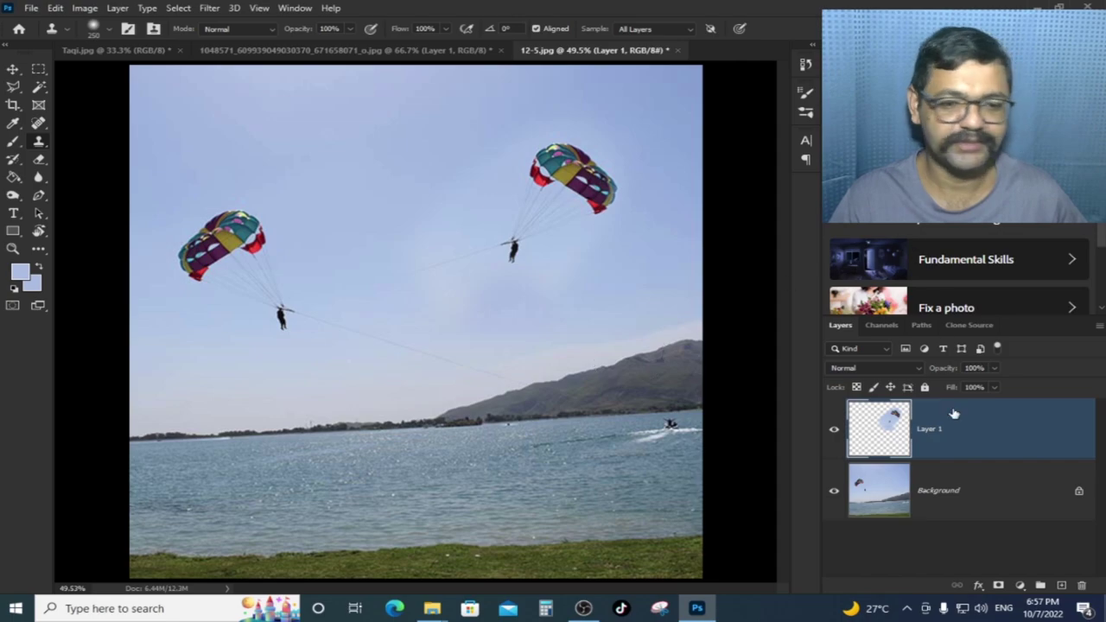
click(968, 326)
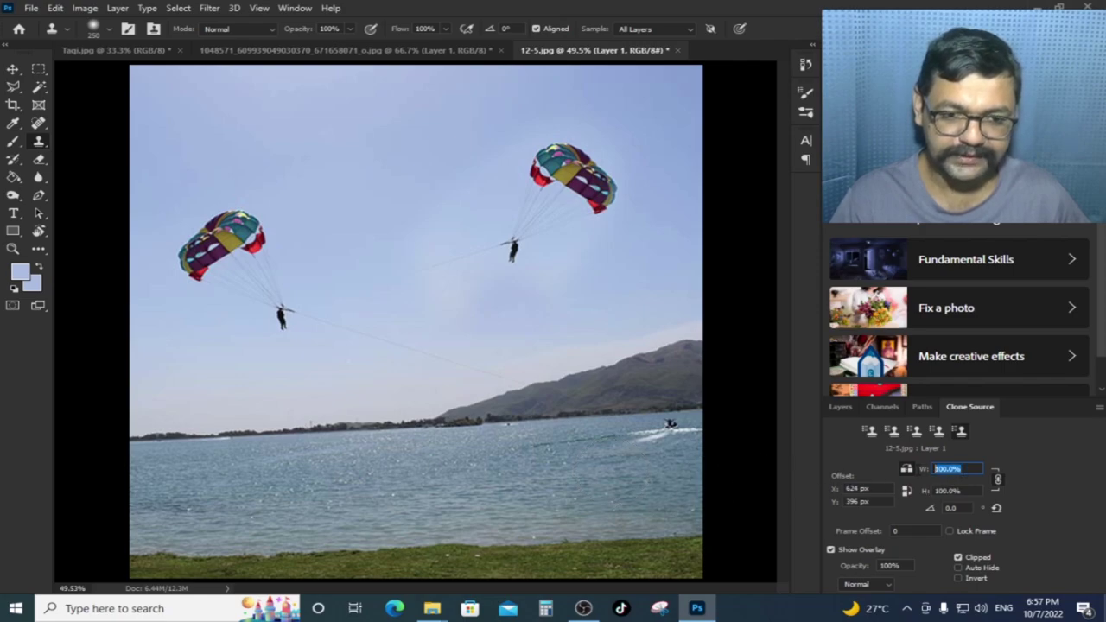
- Set the Clone Source width scale to 200%
text(200)
key(Return)
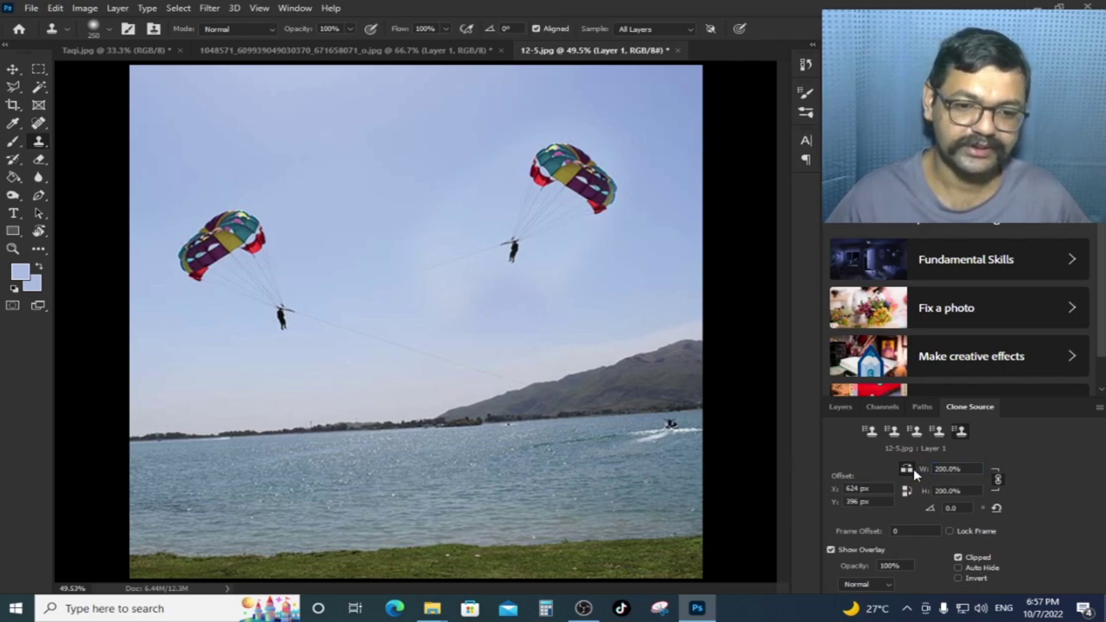
click(840, 406)
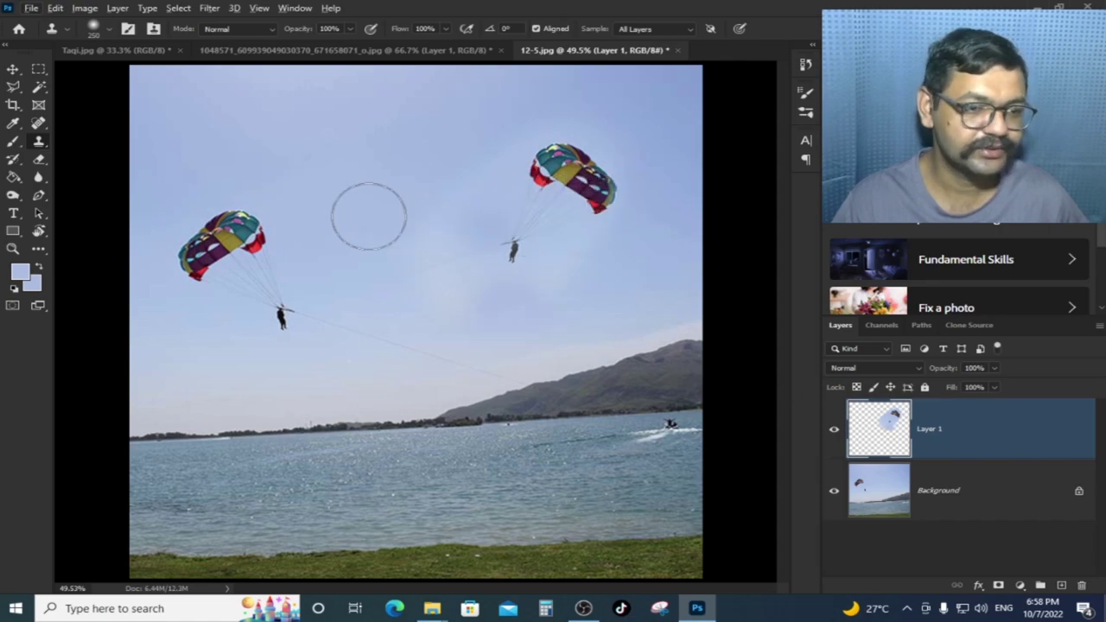
- Marquee-select and delete the right parasail copy, deselect, and make Background active
click(38, 70)
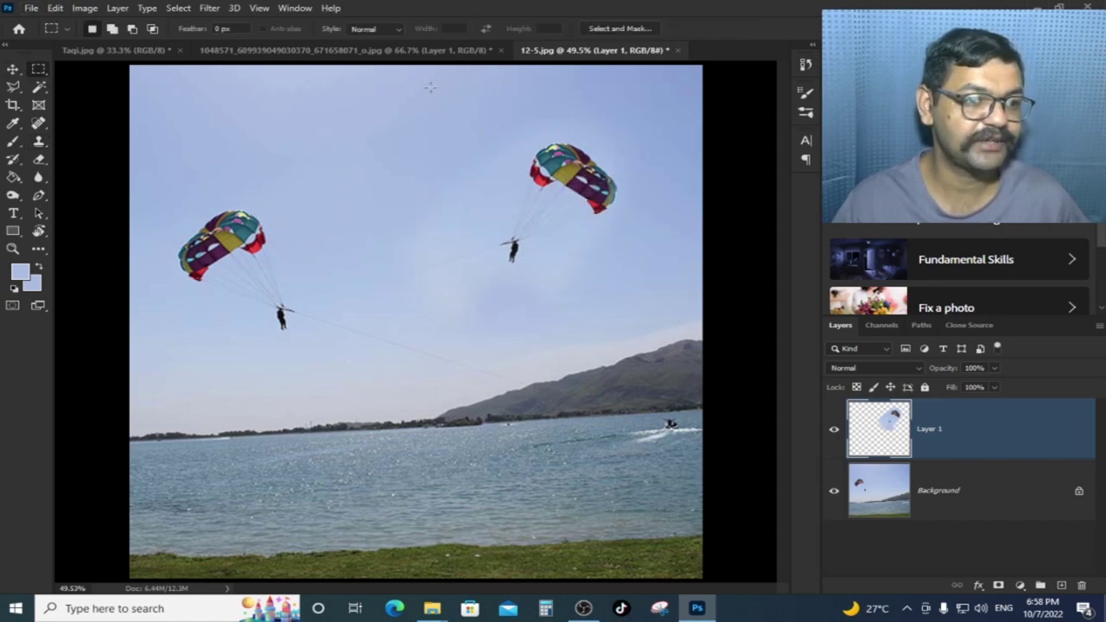
drag(349, 94, 701, 422)
key(Delete)
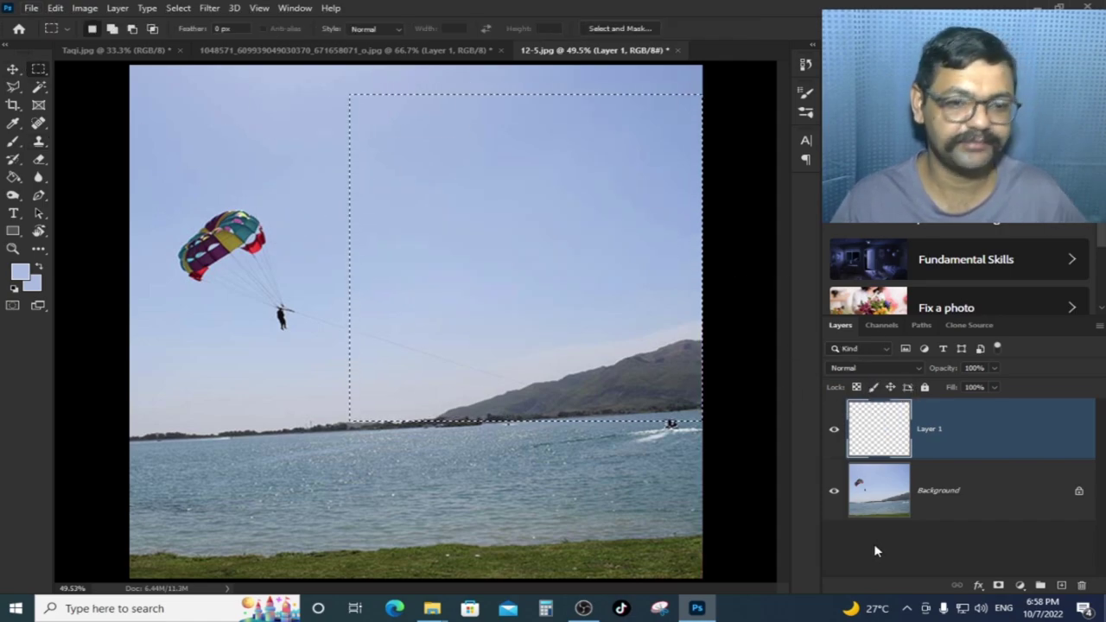
key(ctrl+d)
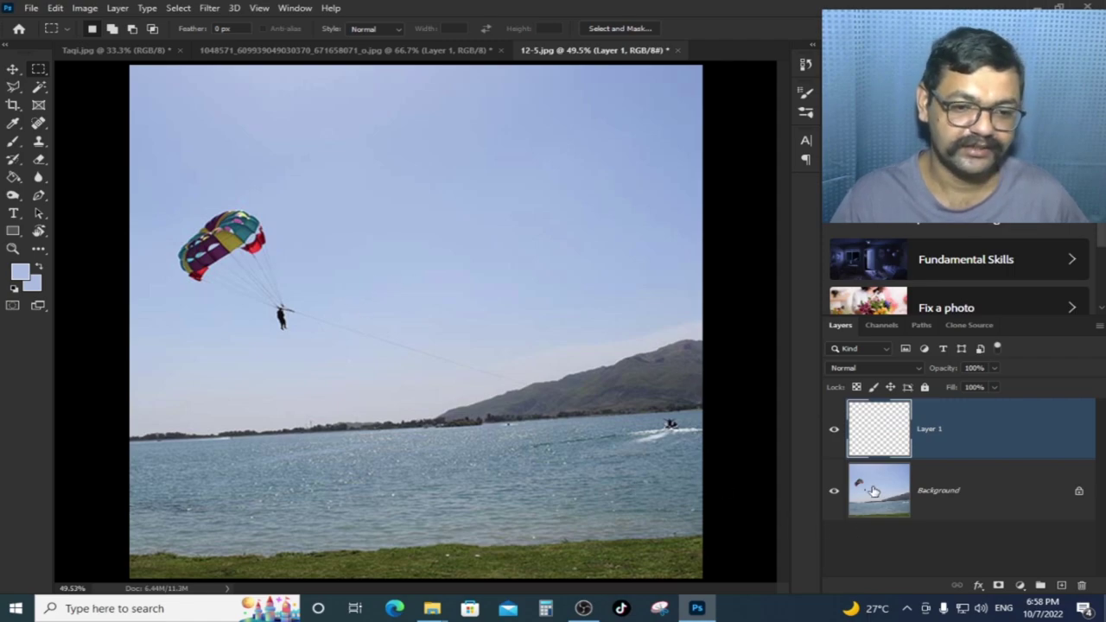
click(872, 491)
- Sample the original parasail and paint a larger clone across the upper-right sky
key(s)
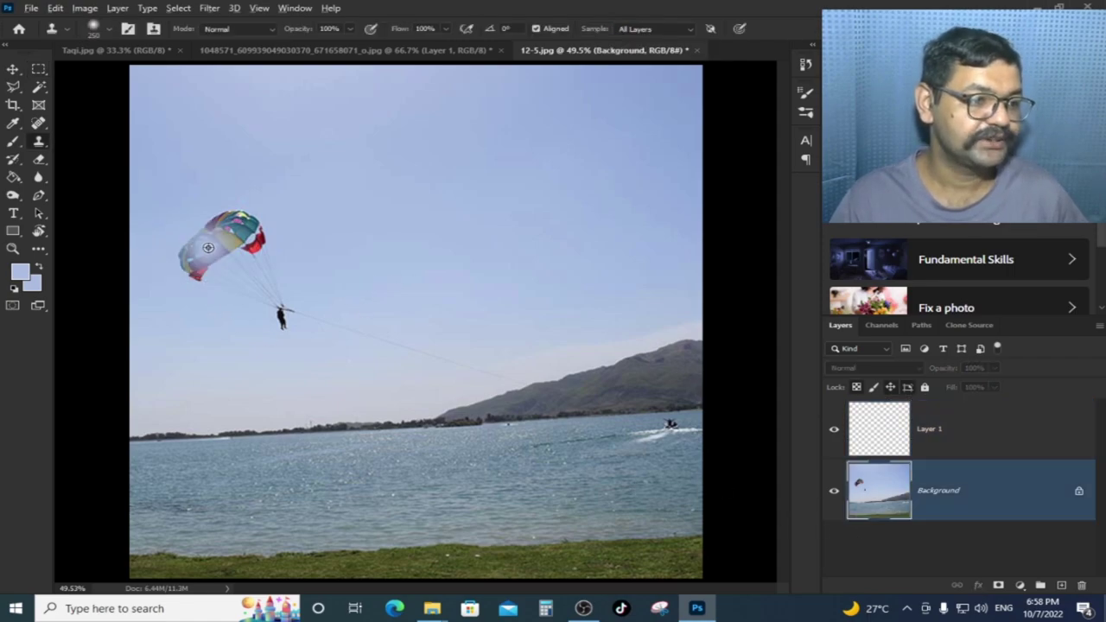
alt+click(226, 244)
mouse_move(597, 182)
mouse_down()
mouse_move(527, 161)
mouse_move(506, 210)
mouse_move(394, 259)
mouse_move(474, 234)
mouse_move(518, 129)
mouse_move(547, 222)
mouse_up()
alt+click(269, 291)
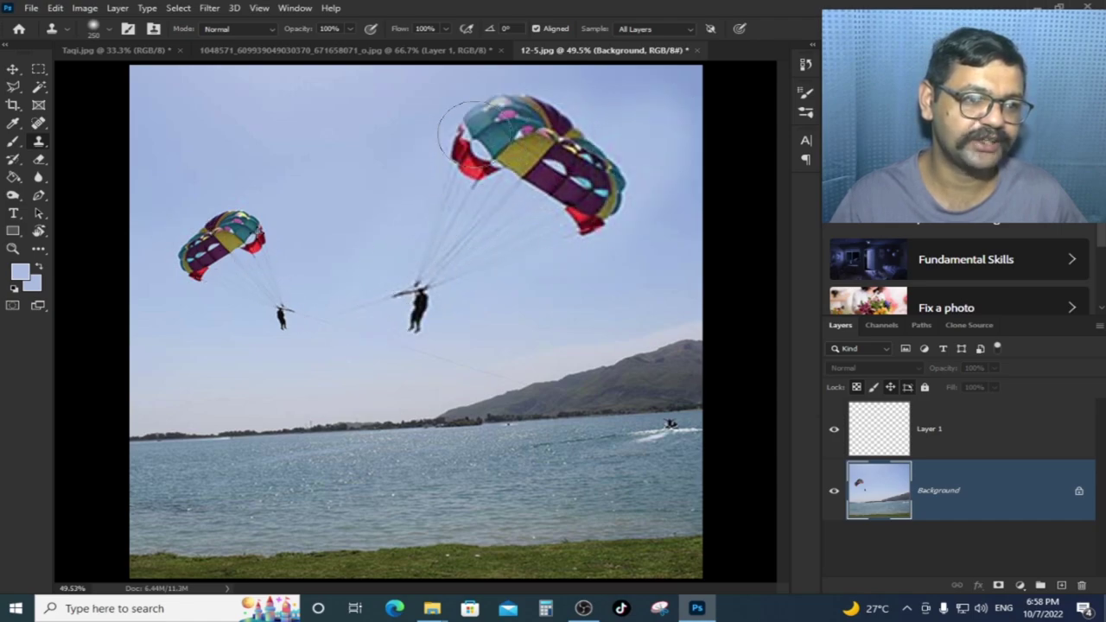
drag(329, 294, 366, 321)
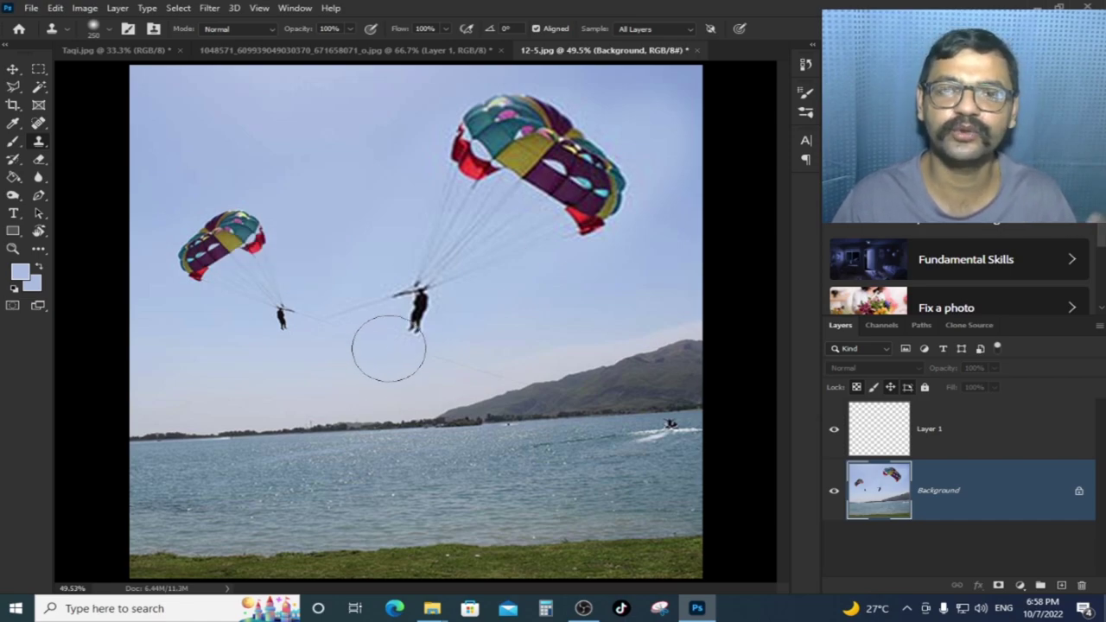
- Set the Clone Source scale to 400%, dismissing the out-of-range warning
click(966, 326)
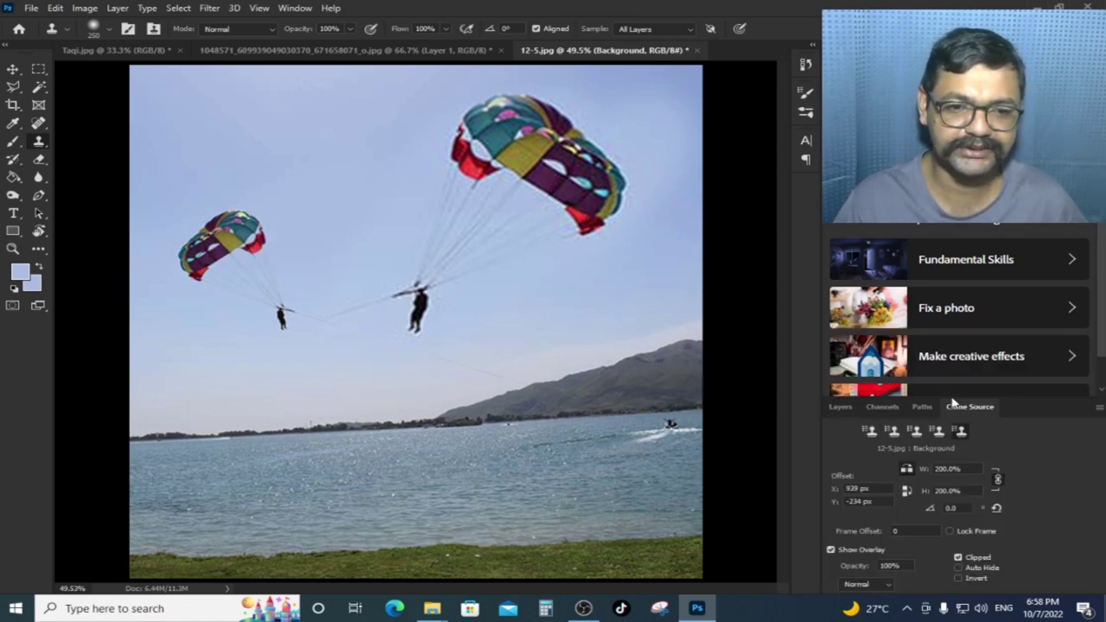
text(400)
key(Return)
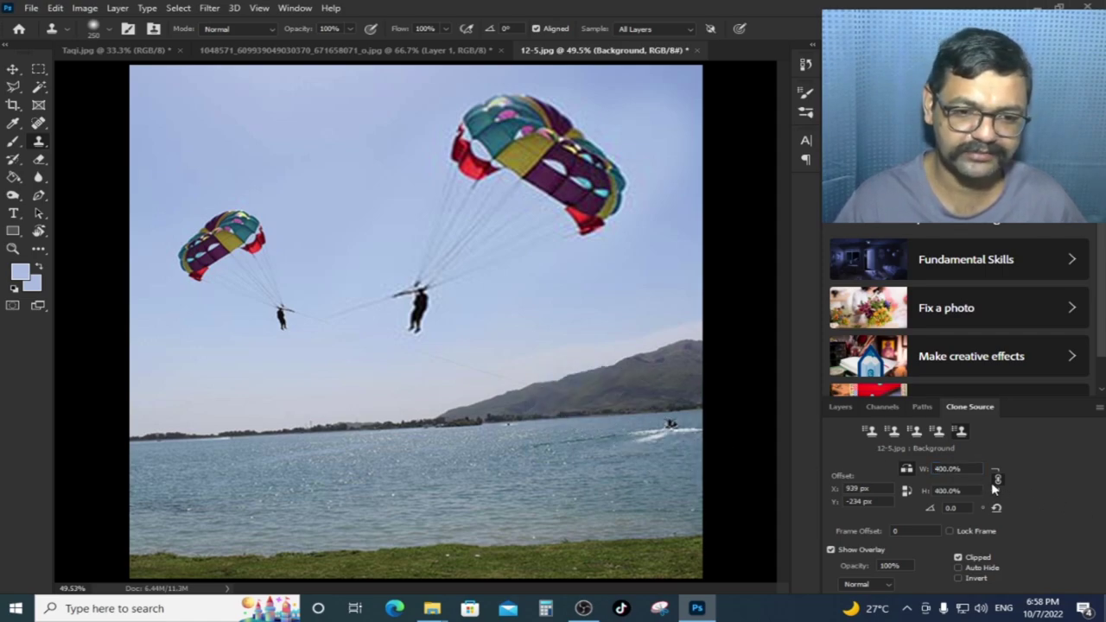
key(Return)
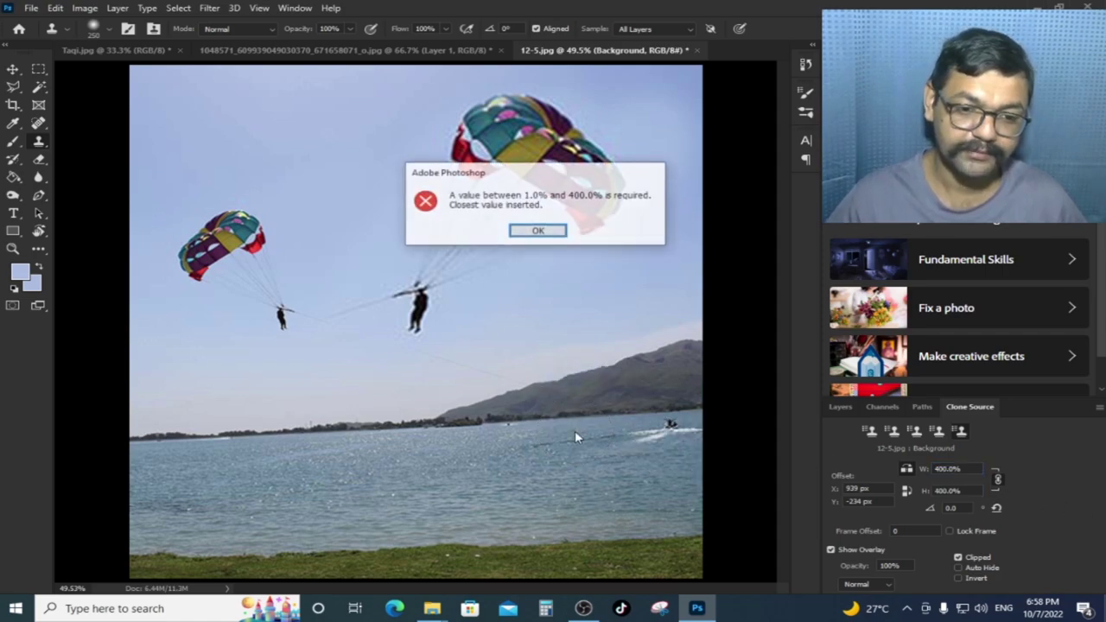
click(540, 230)
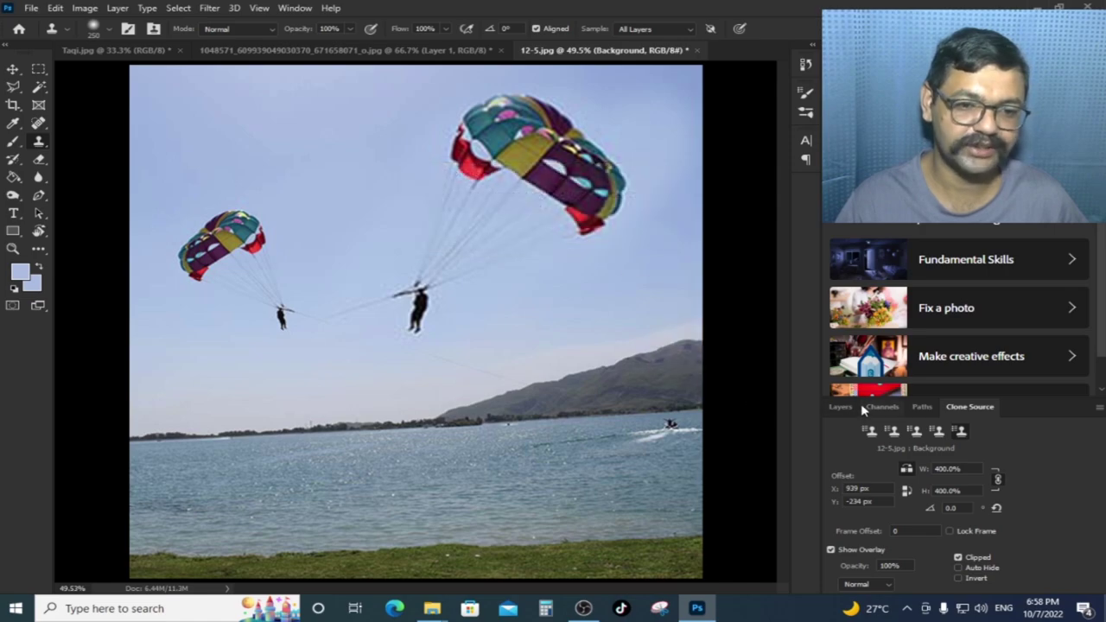
- Paint an oversized parachute clone on Layer 1, then undo it
click(840, 406)
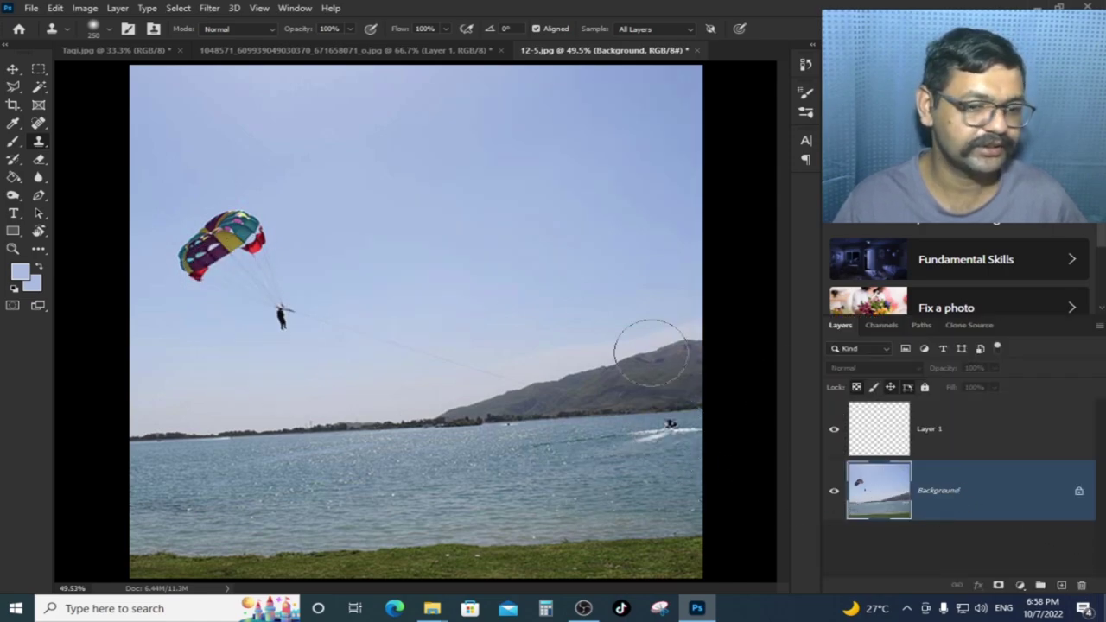
click(886, 432)
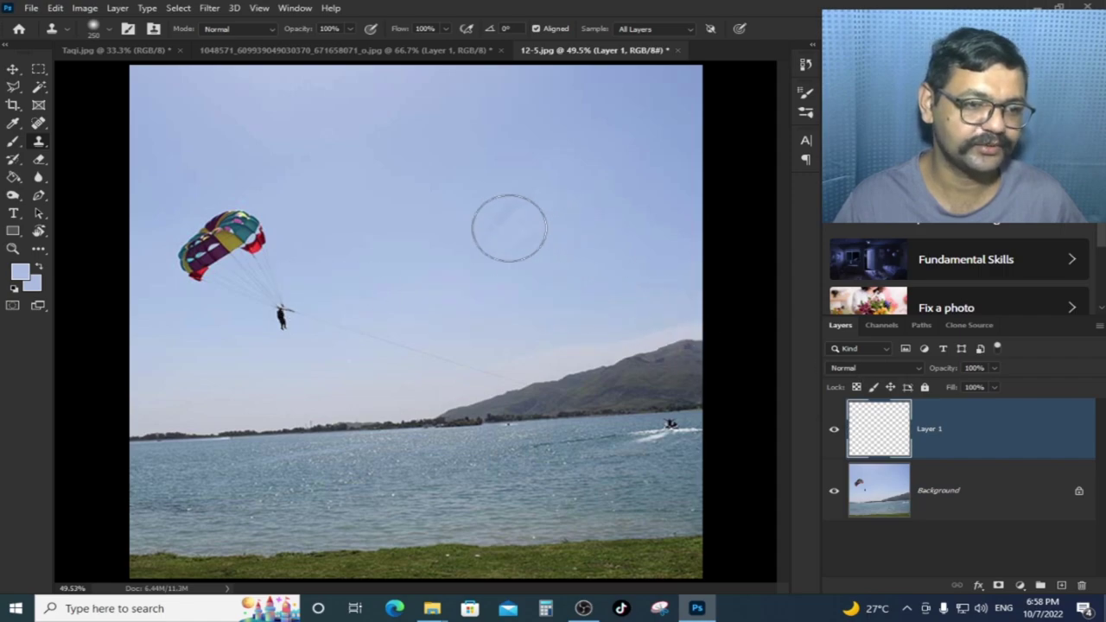
mouse_move(419, 340)
mouse_down()
mouse_move(380, 221)
mouse_move(461, 366)
mouse_up()
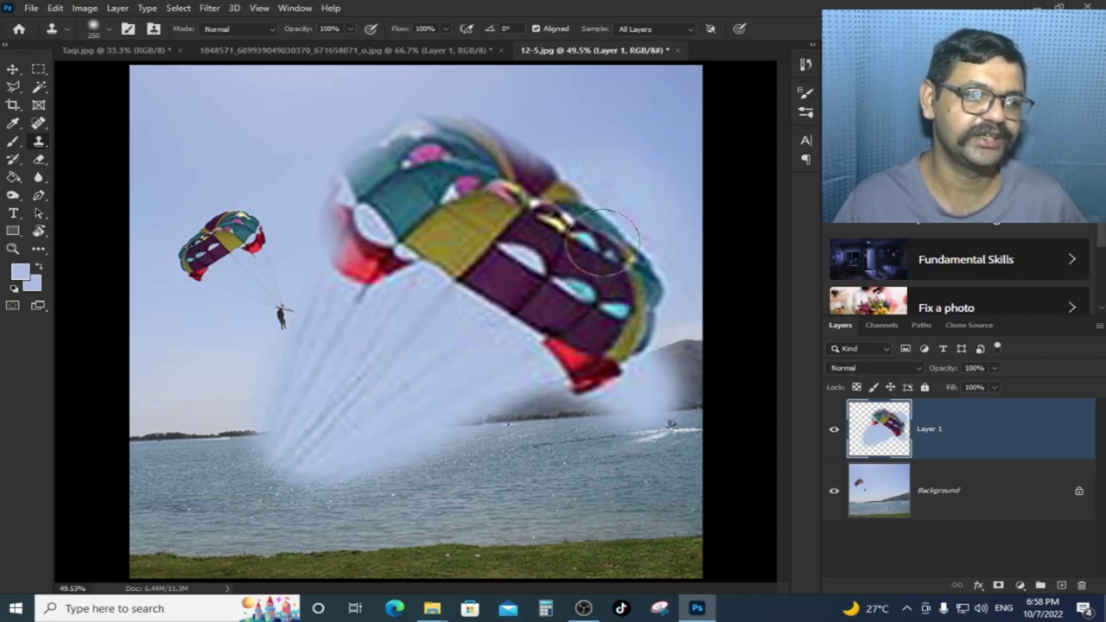
key(ctrl+z)
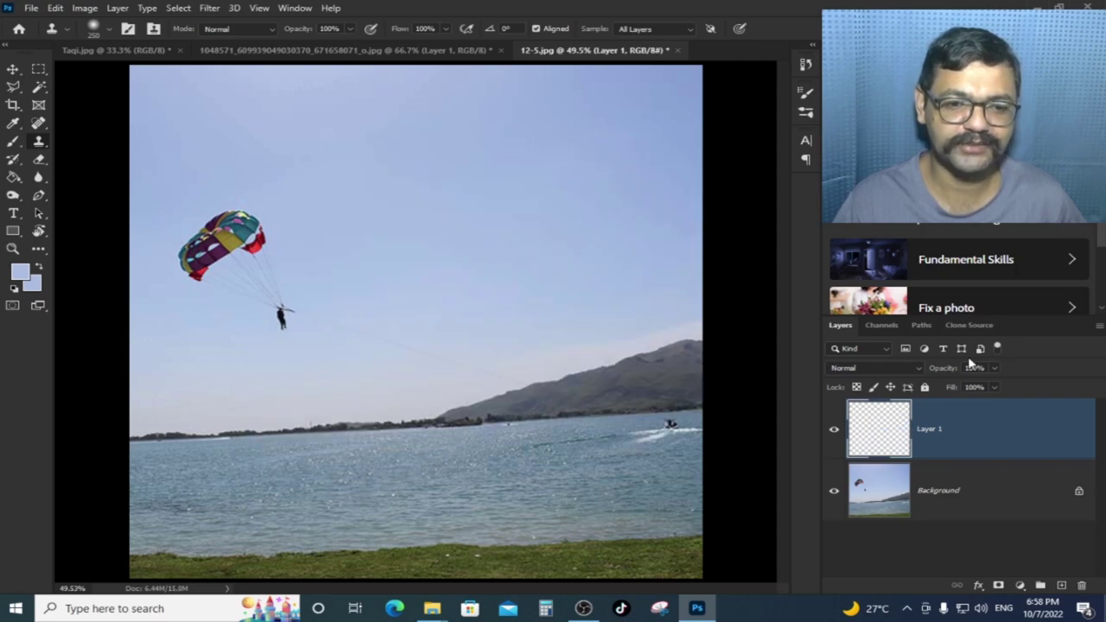
- Set the Clone Source width and height scale to 50%
click(970, 326)
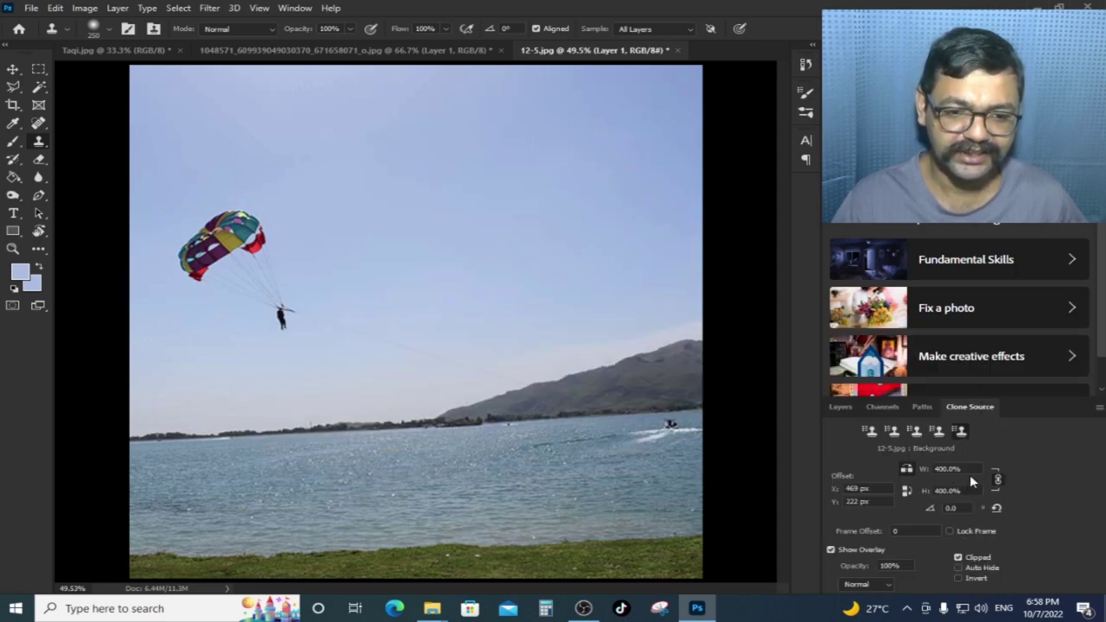
text(50)
key(Return)
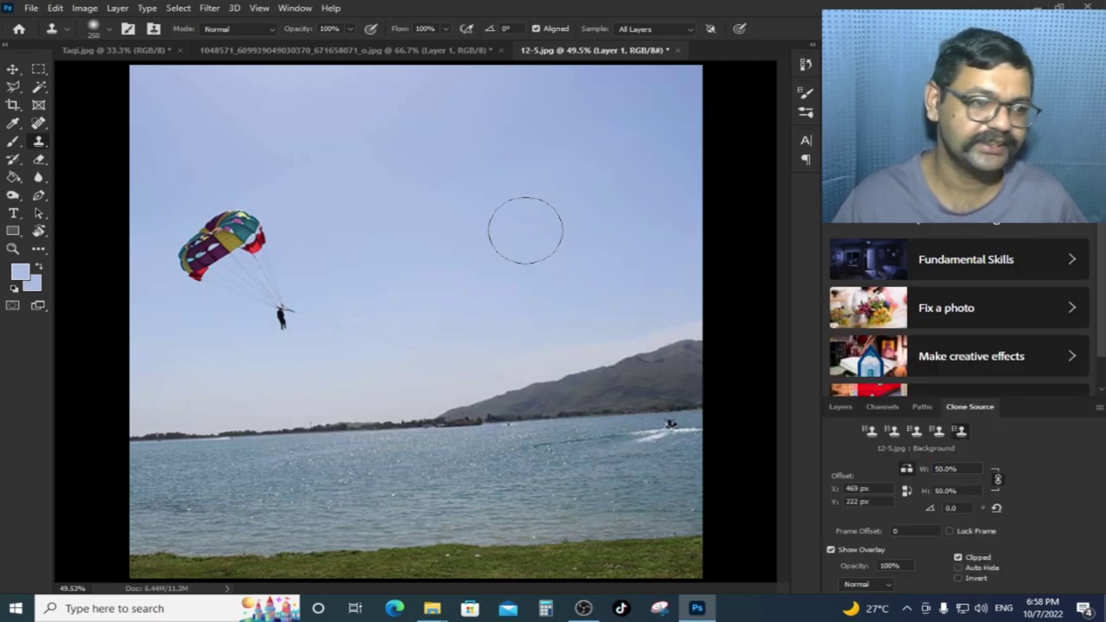
click(840, 407)
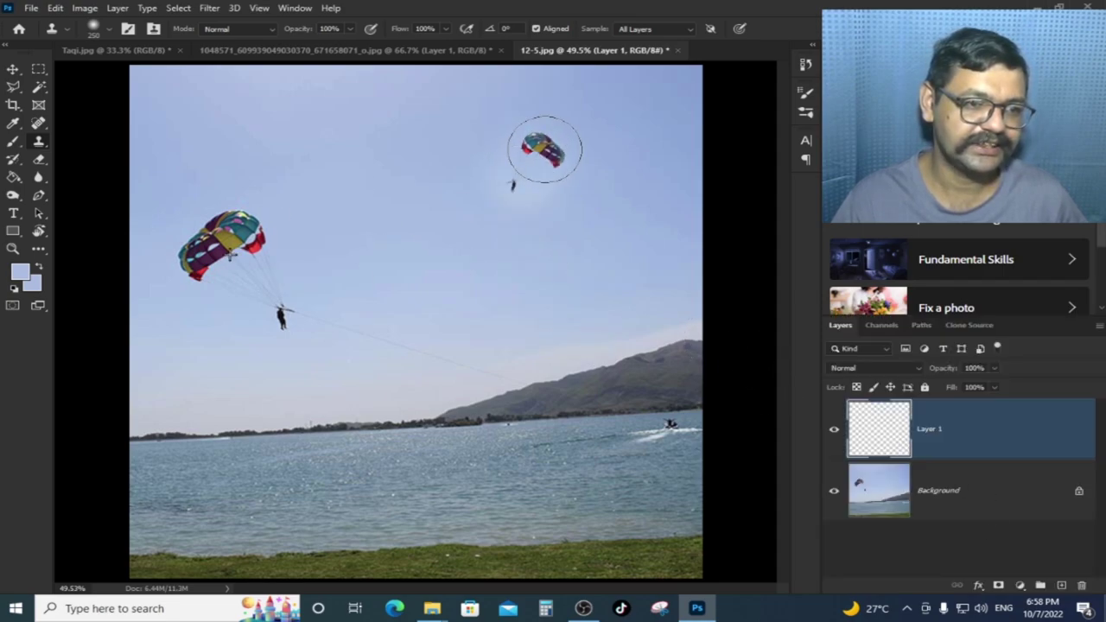
- Stamp a half-size parachute and rider into the upper-right sky on Layer 1
click(523, 179)
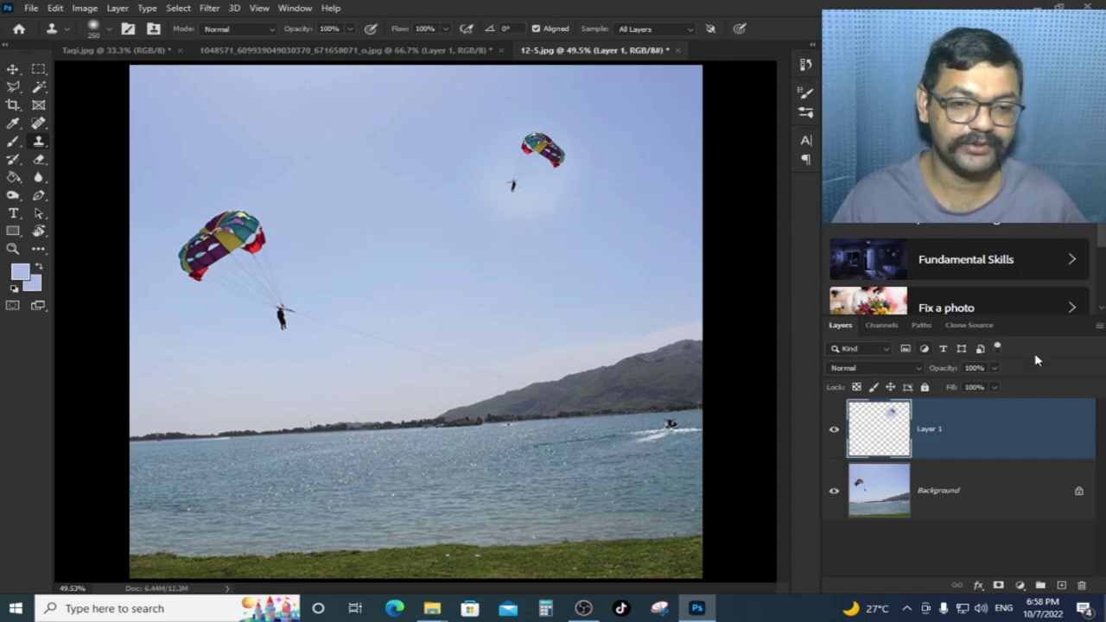
click(921, 327)
click(969, 325)
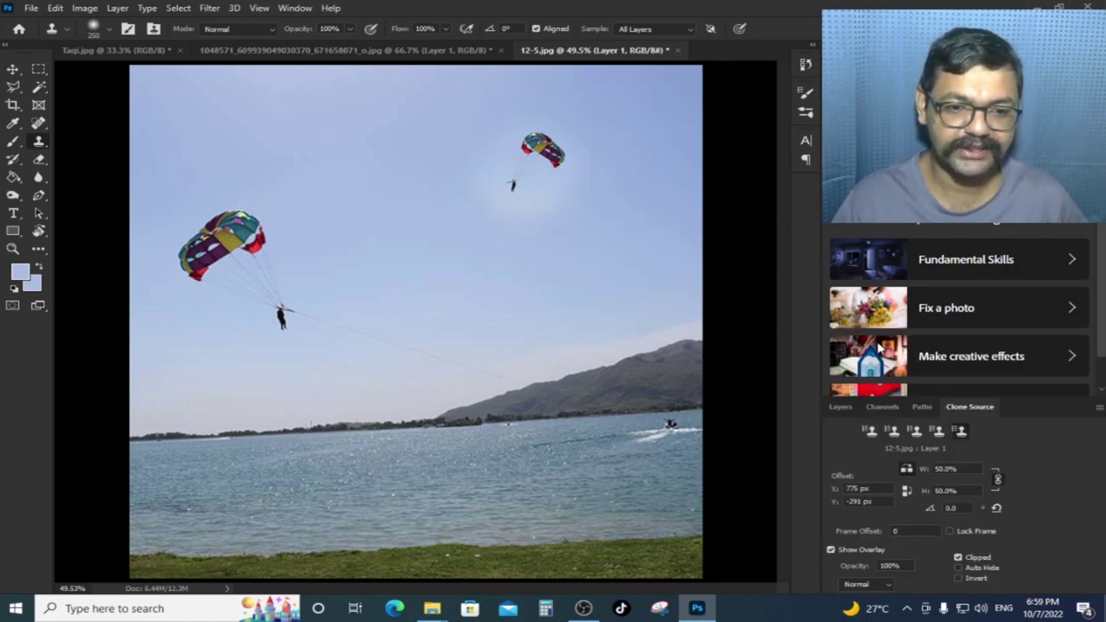
mouse_move(432, 608)
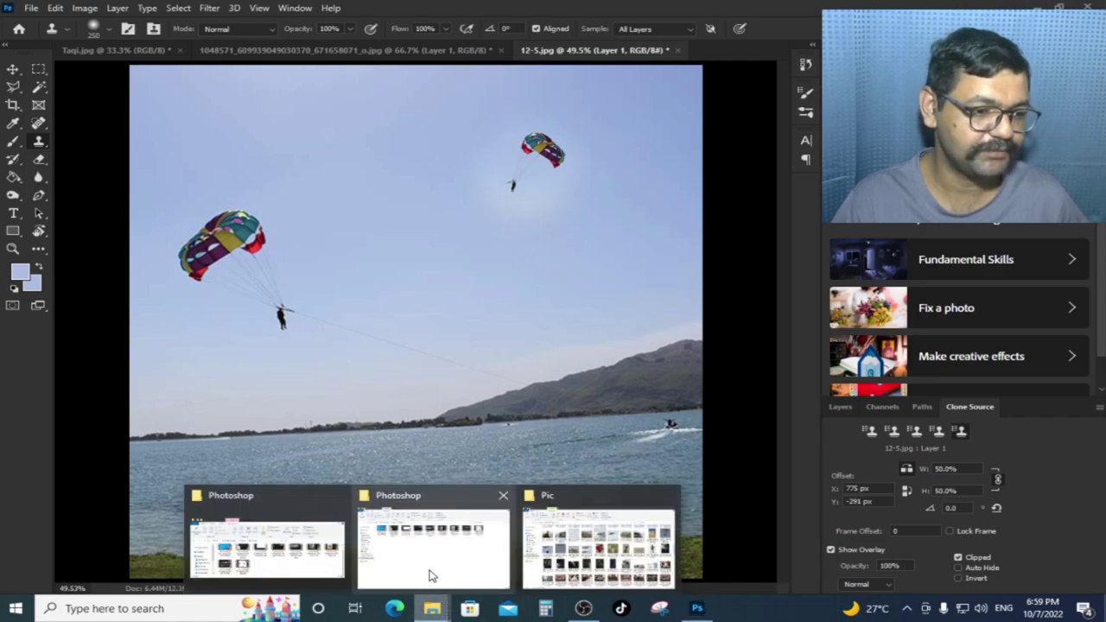
- Bring the Pic folder window forward and scroll through its photos
click(540, 492)
scroll(533, 486, down, 5)
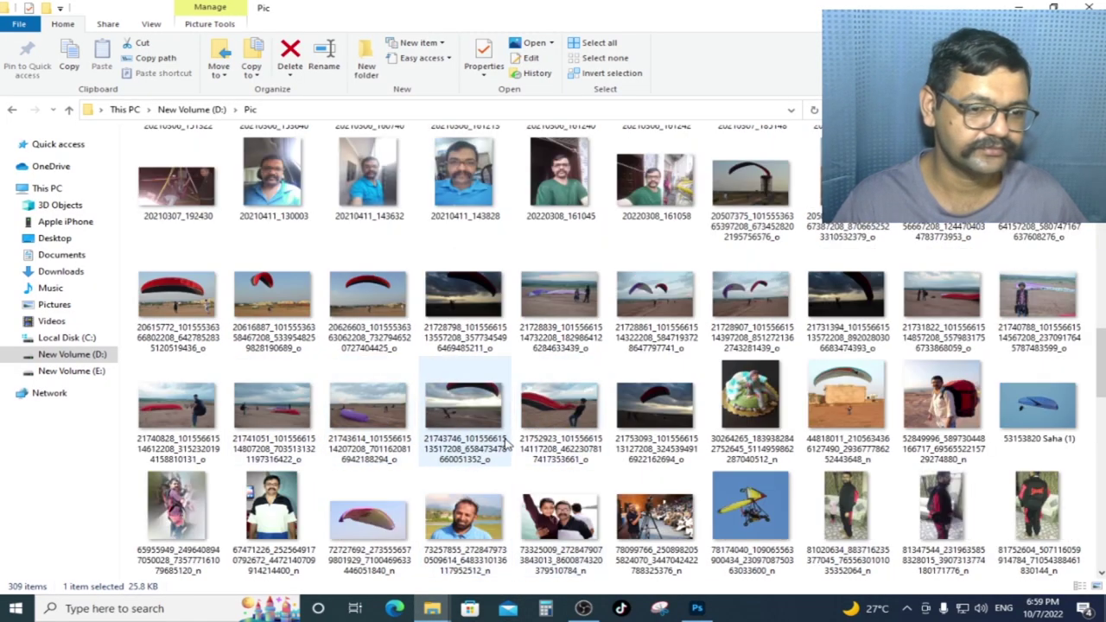
scroll(508, 443, down, 3)
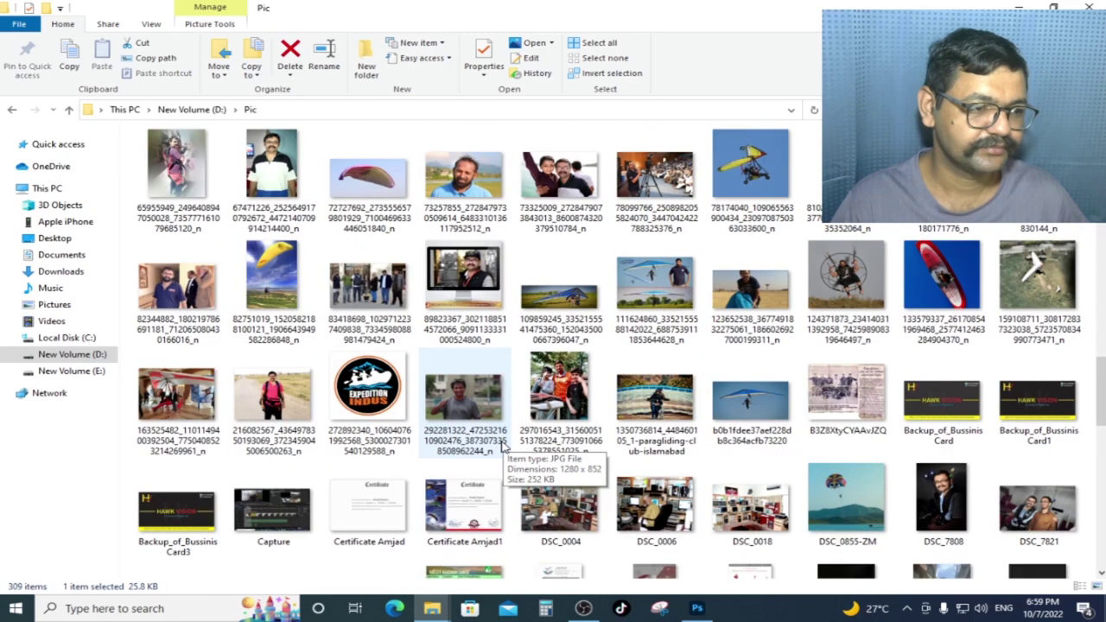
scroll(503, 445, up, 5)
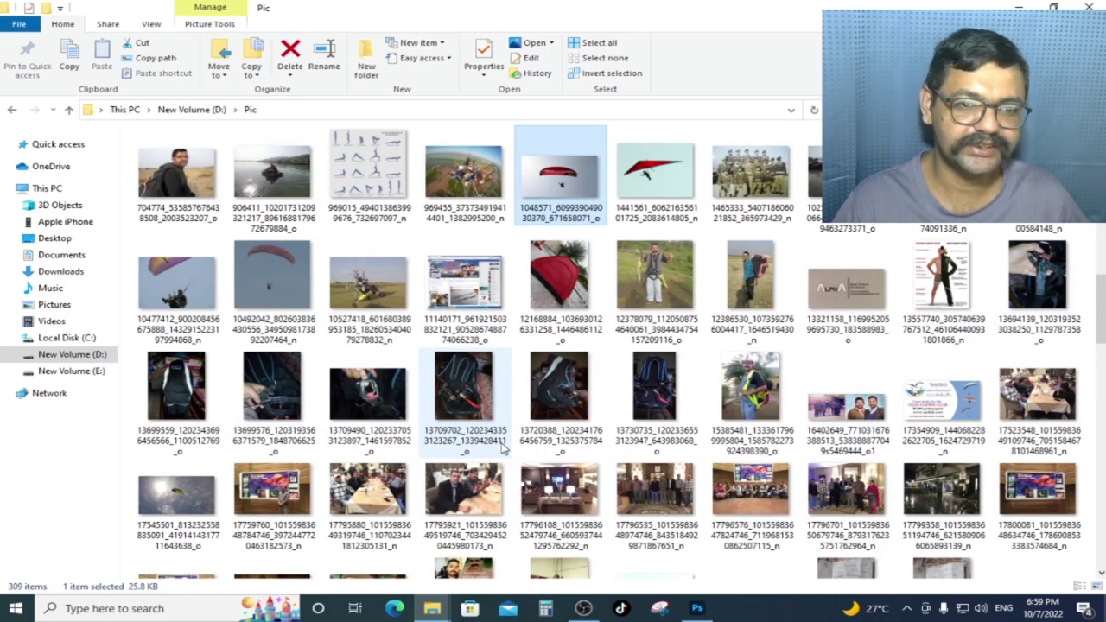
scroll(503, 445, up, 3)
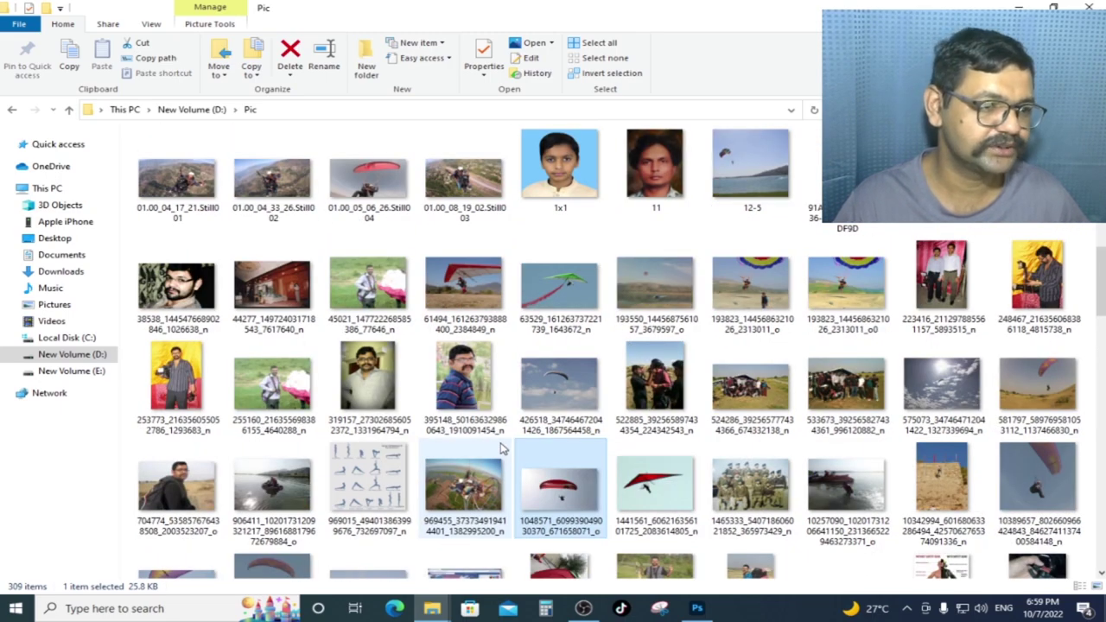
scroll(504, 448, down, 3)
scroll(504, 448, down, 5)
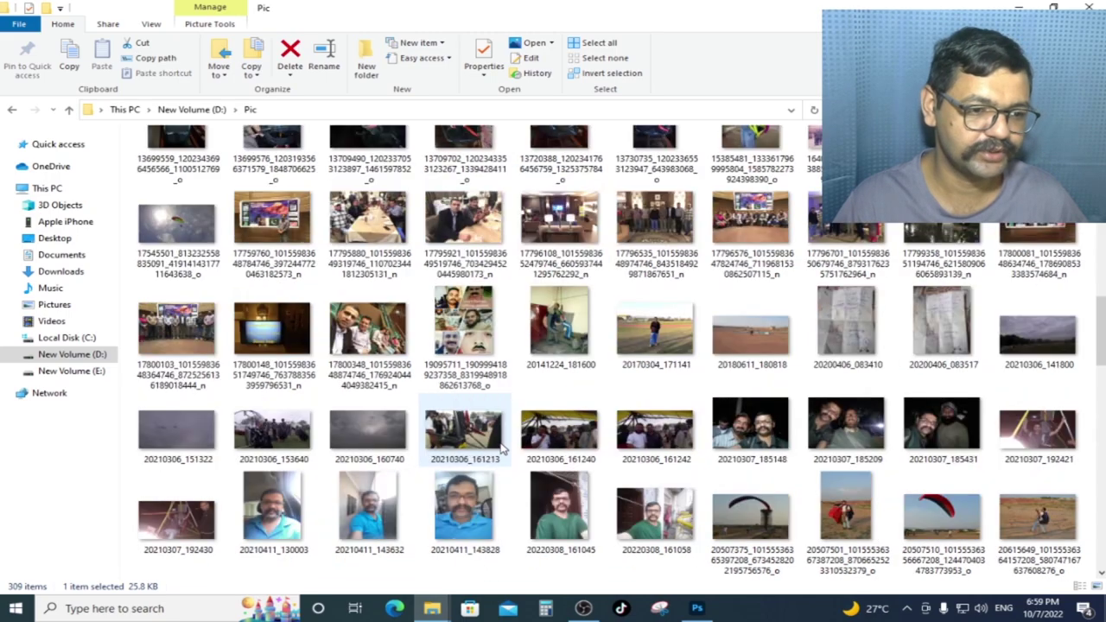
scroll(504, 449, down, 3)
scroll(504, 449, down, 3)
scroll(504, 449, down, 3)
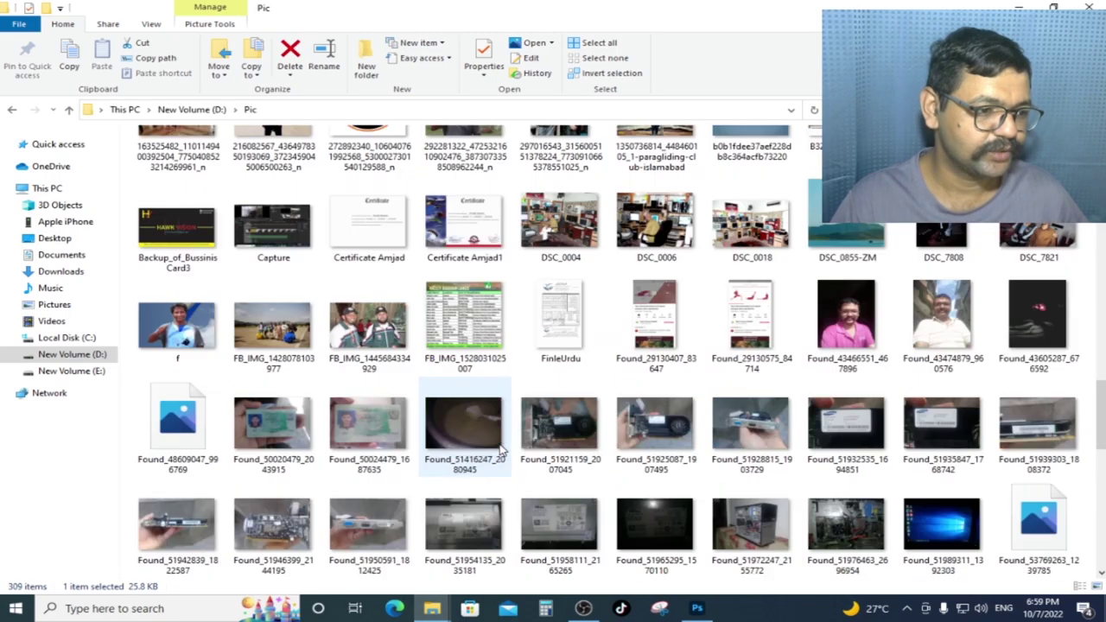
scroll(504, 448, down, 5)
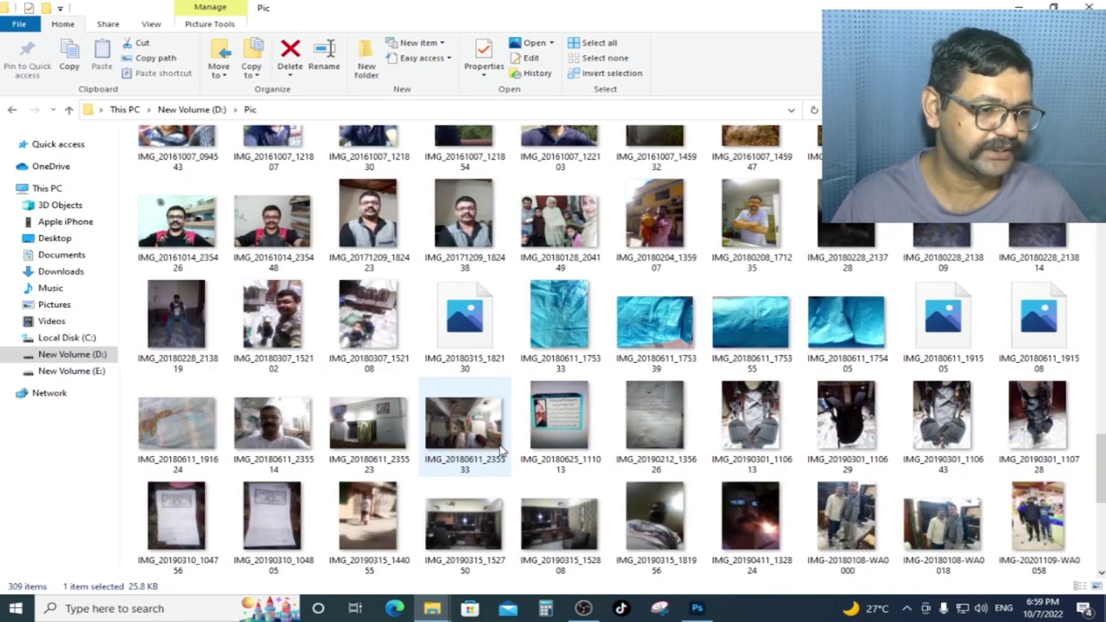
scroll(504, 449, down, 10)
- Select the cloudy-sky paraglider photo and drop it onto Photoshop to open it
scroll(502, 451, up, 5)
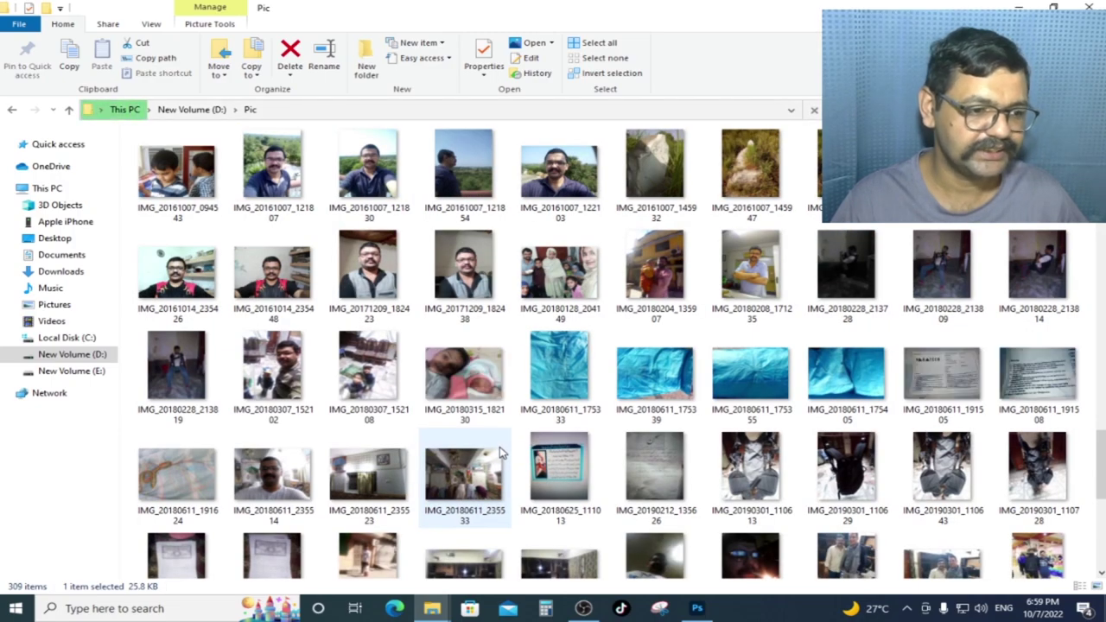
scroll(502, 451, up, 3)
scroll(499, 453, up, 2)
scroll(499, 452, up, 5)
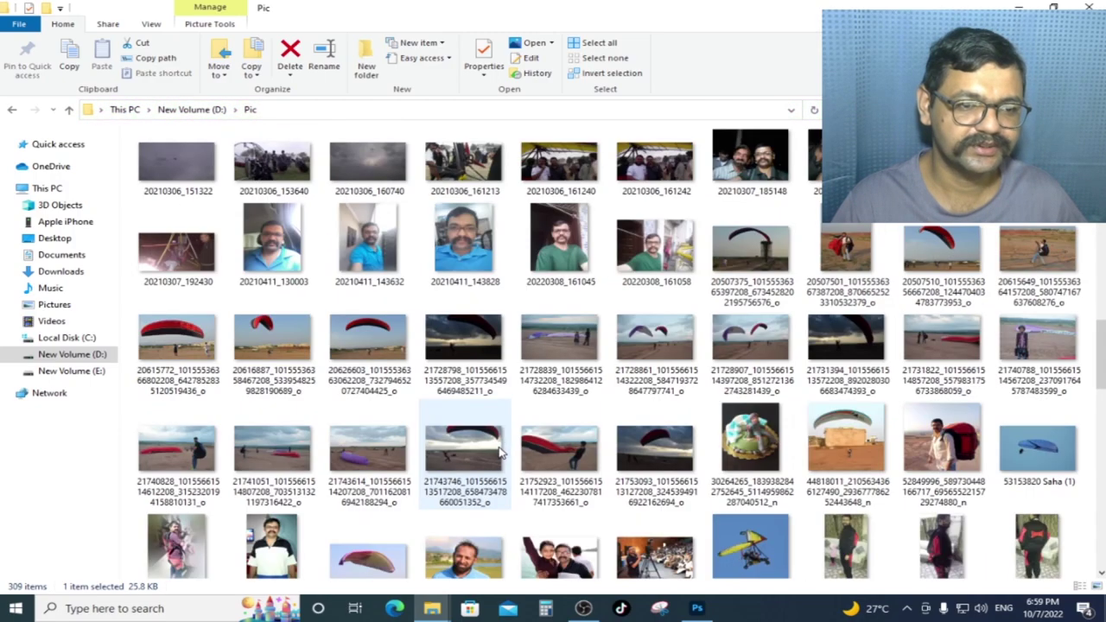
scroll(500, 453, up, 3)
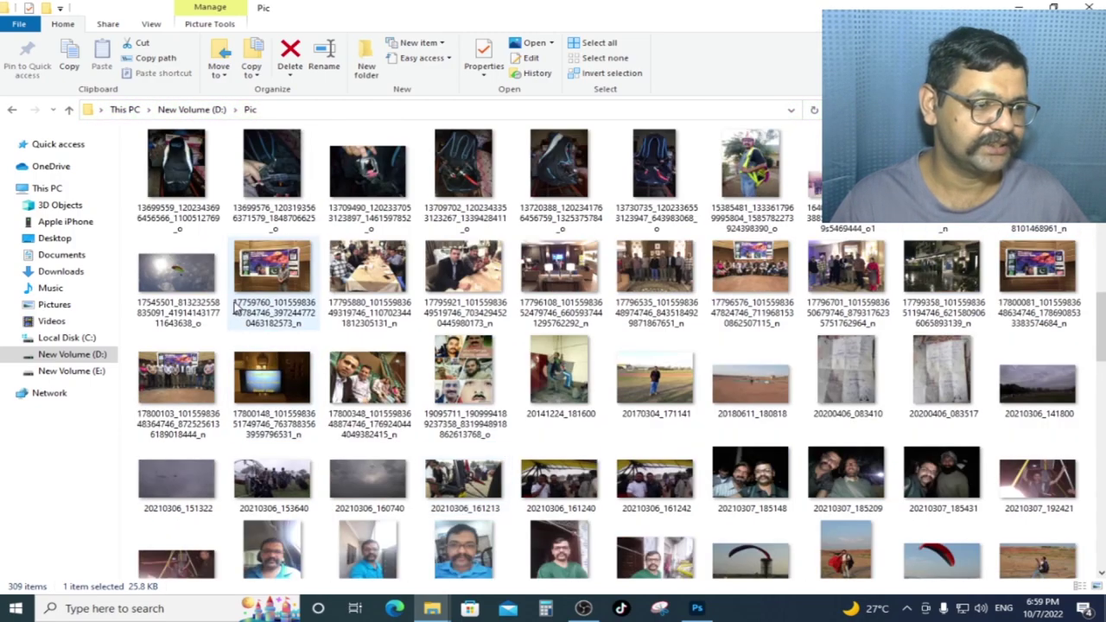
click(208, 278)
drag(151, 245, 730, 52)
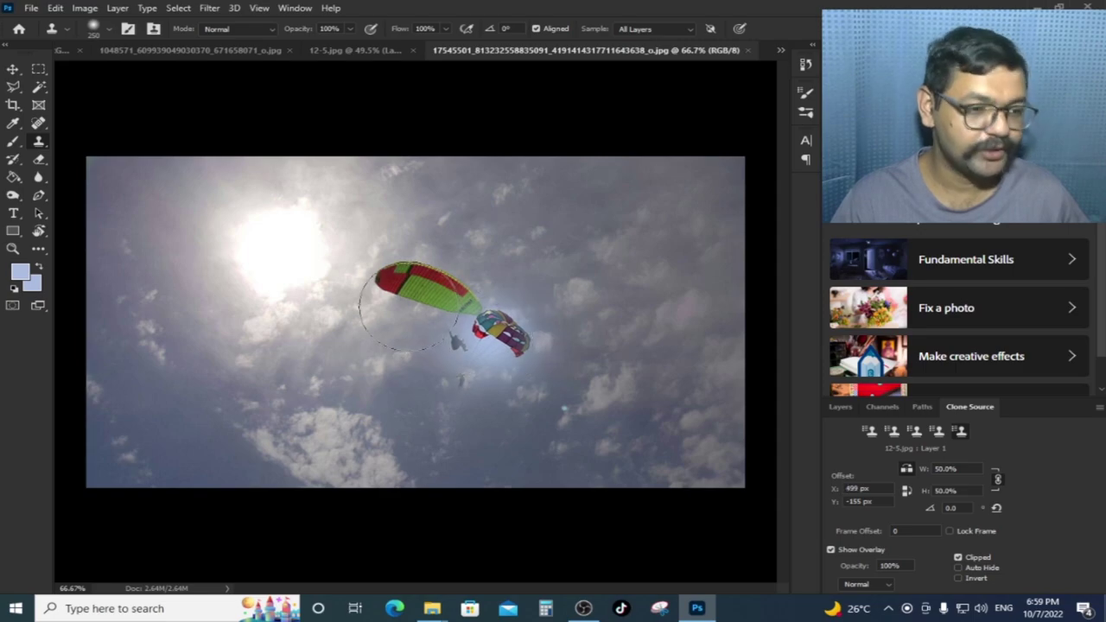
- Add a new empty Layer 1 above the Background layer
alt+click(424, 296)
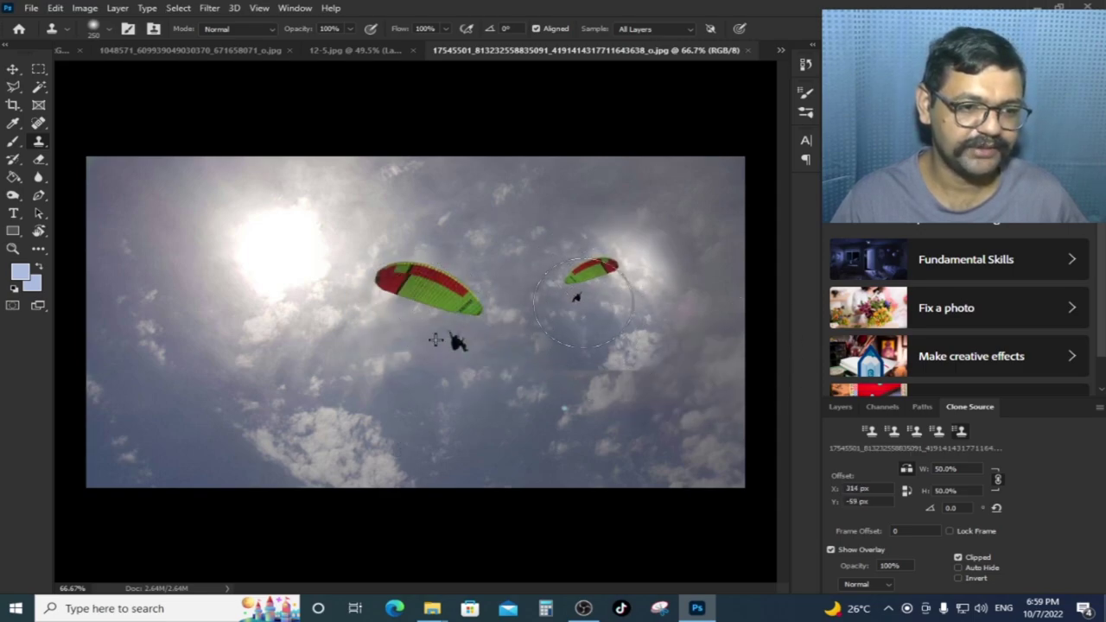
click(838, 407)
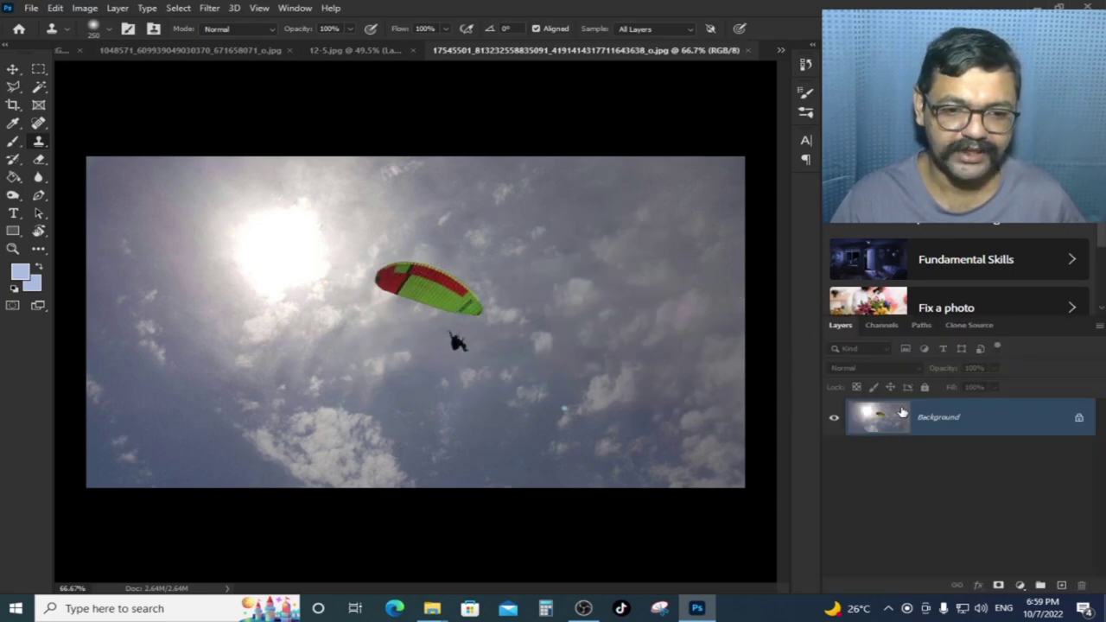
click(1062, 586)
key(v)
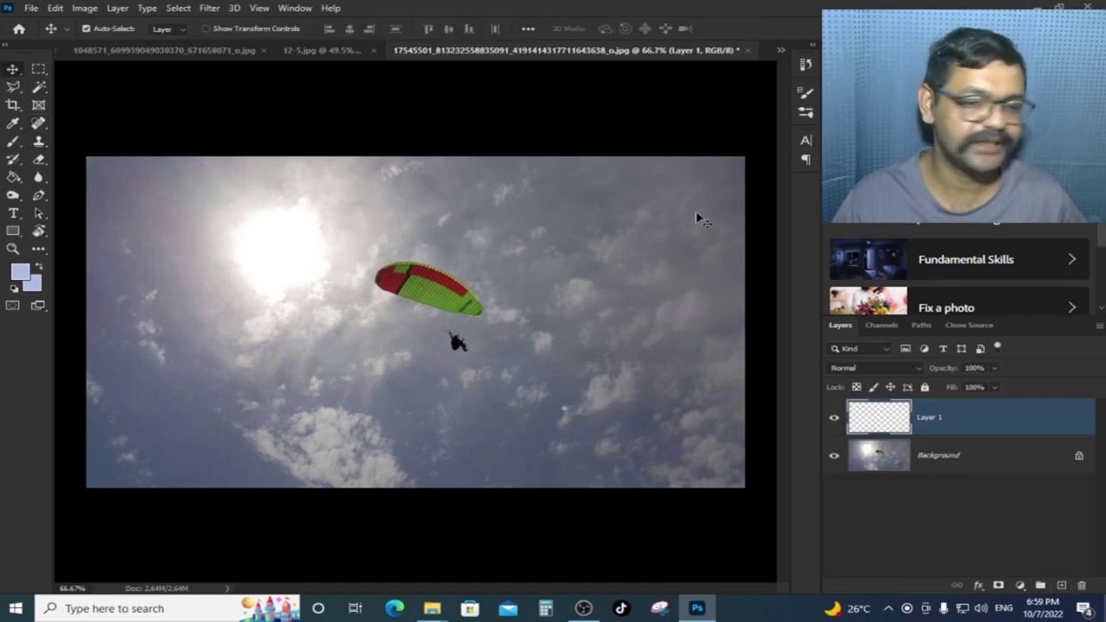
click(518, 327)
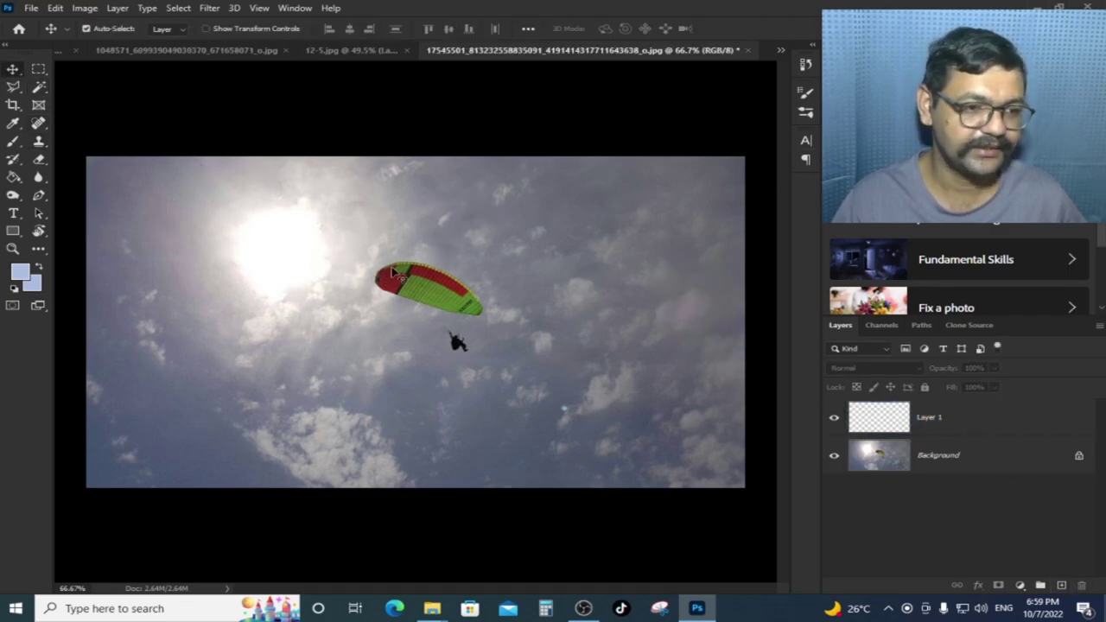
- Set the paraglider on the Background layer as the Clone Stamp source
key(s)
click(890, 458)
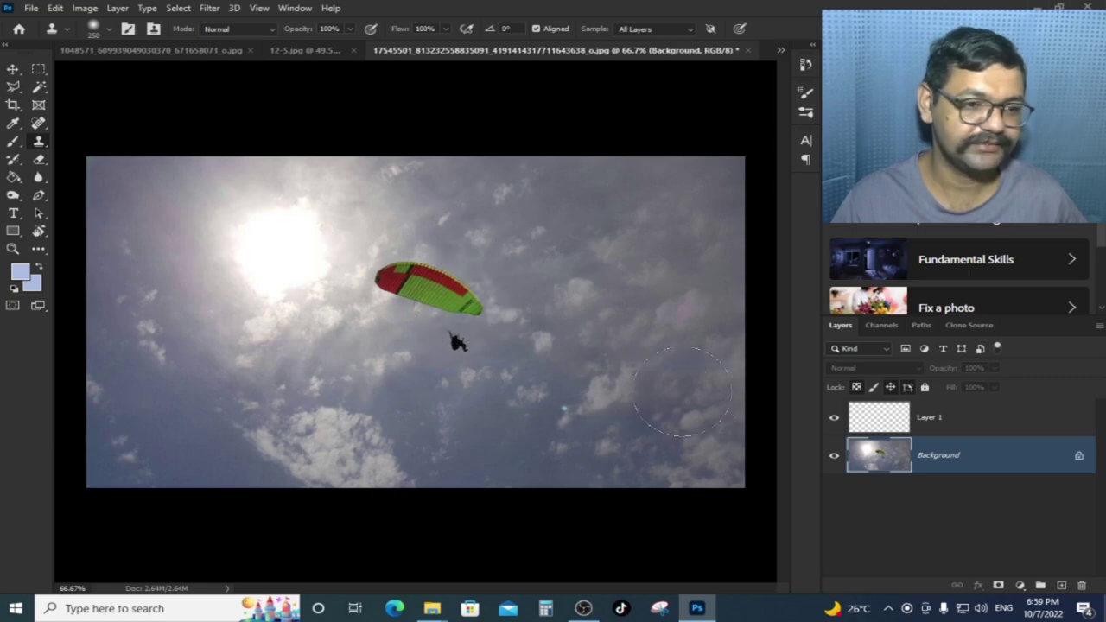
alt+click(447, 298)
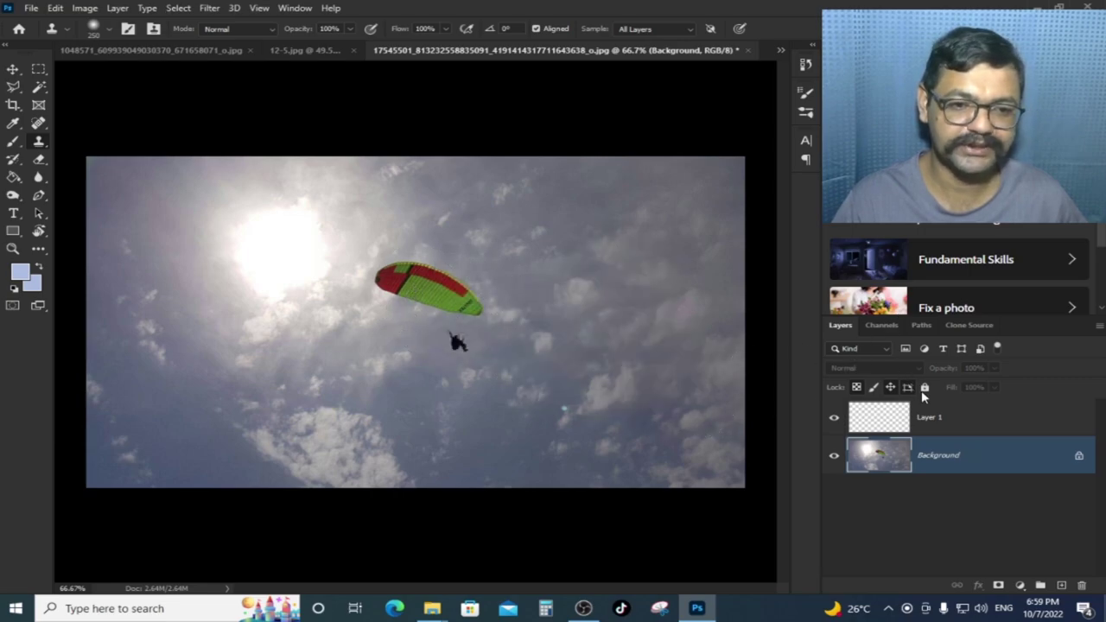
click(969, 325)
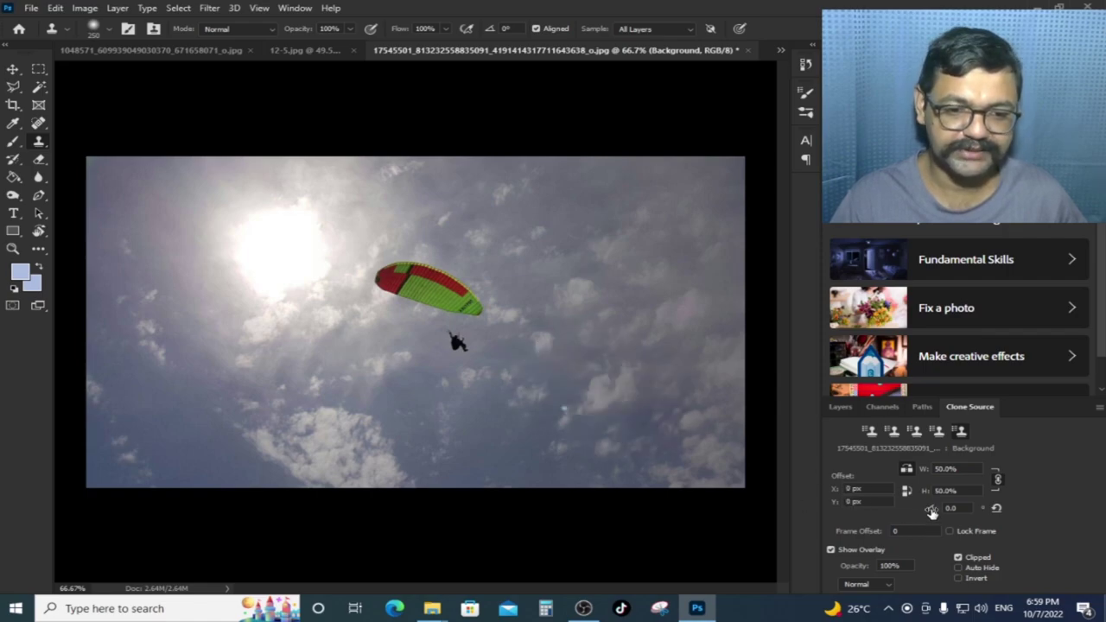
- Rotate the 50% clone source to 41.8° and paint the paraglider copy in the upper-right sky
drag(930, 510, 957, 514)
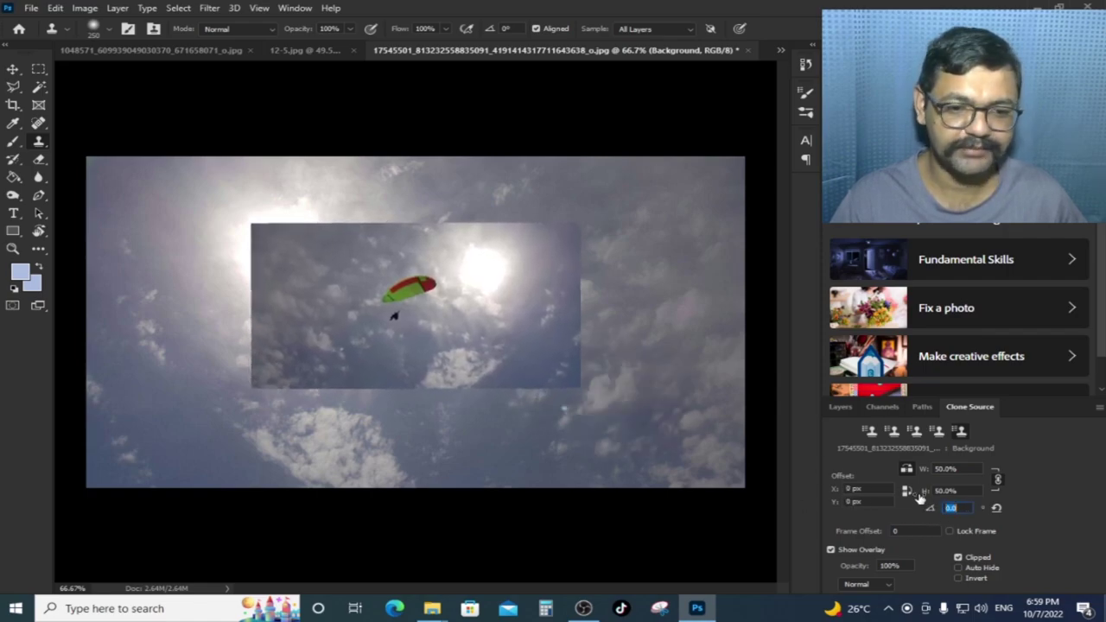
drag(940, 516, 907, 471)
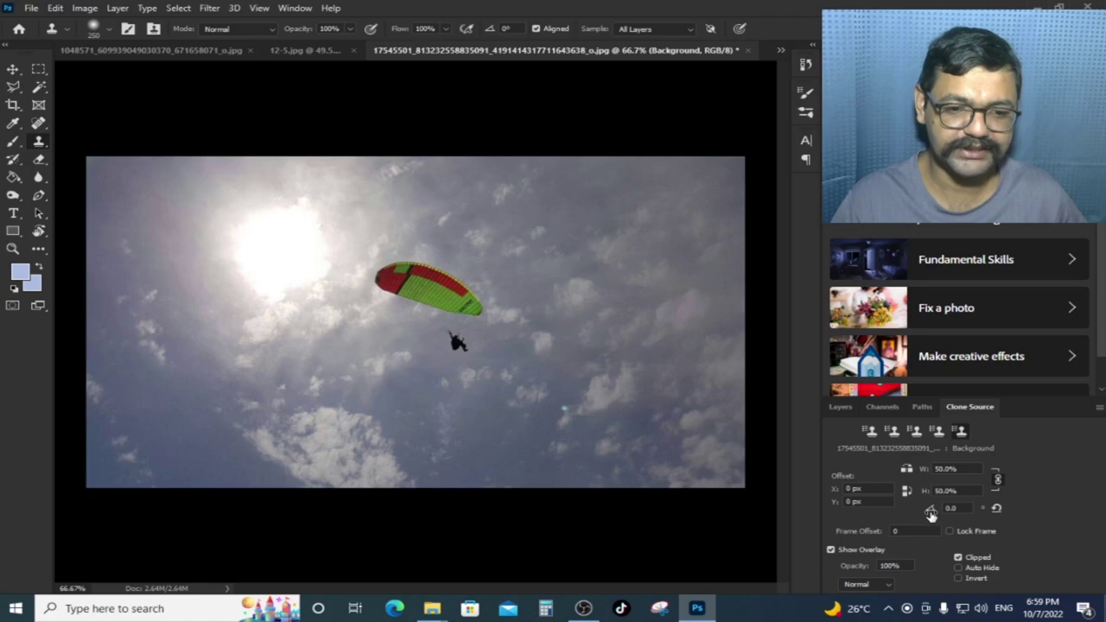
drag(931, 513, 1043, 519)
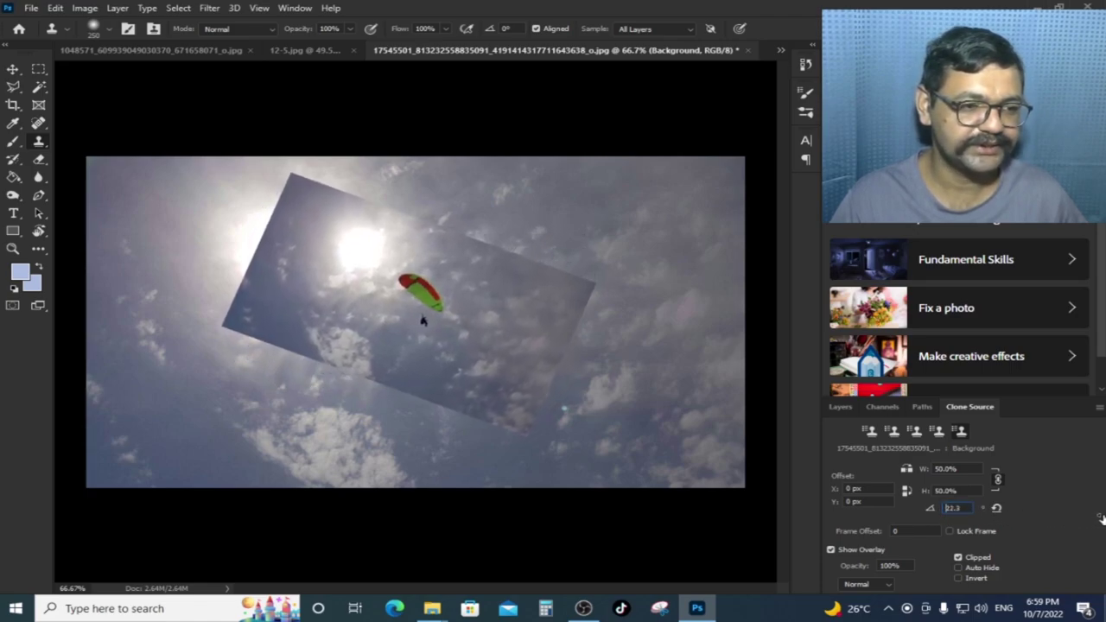
drag(1043, 519, 1105, 519)
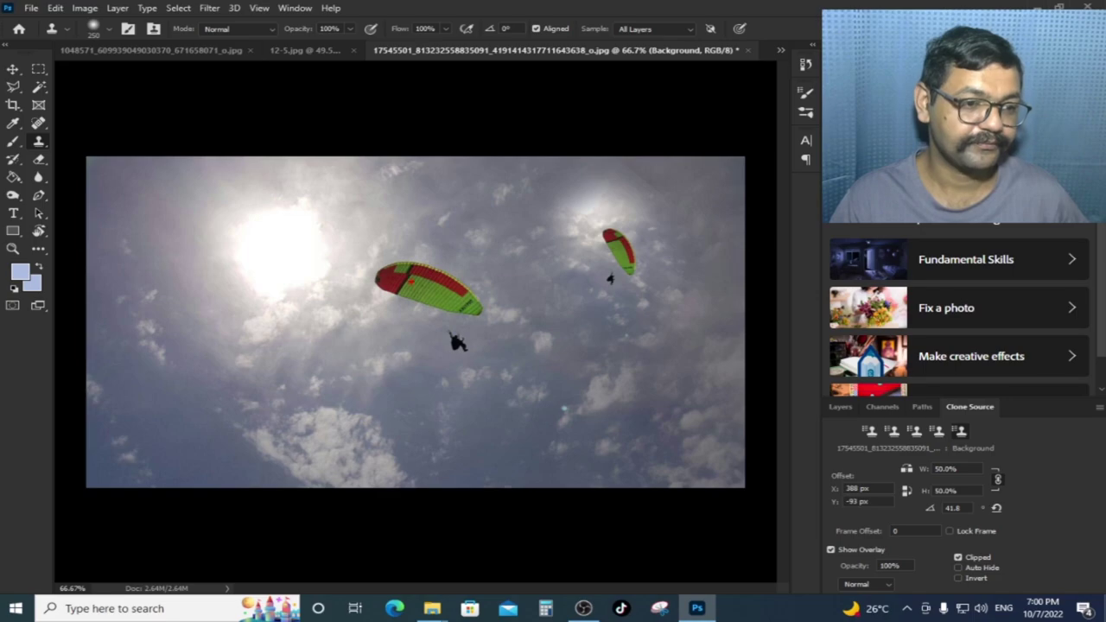
drag(388, 266, 632, 442)
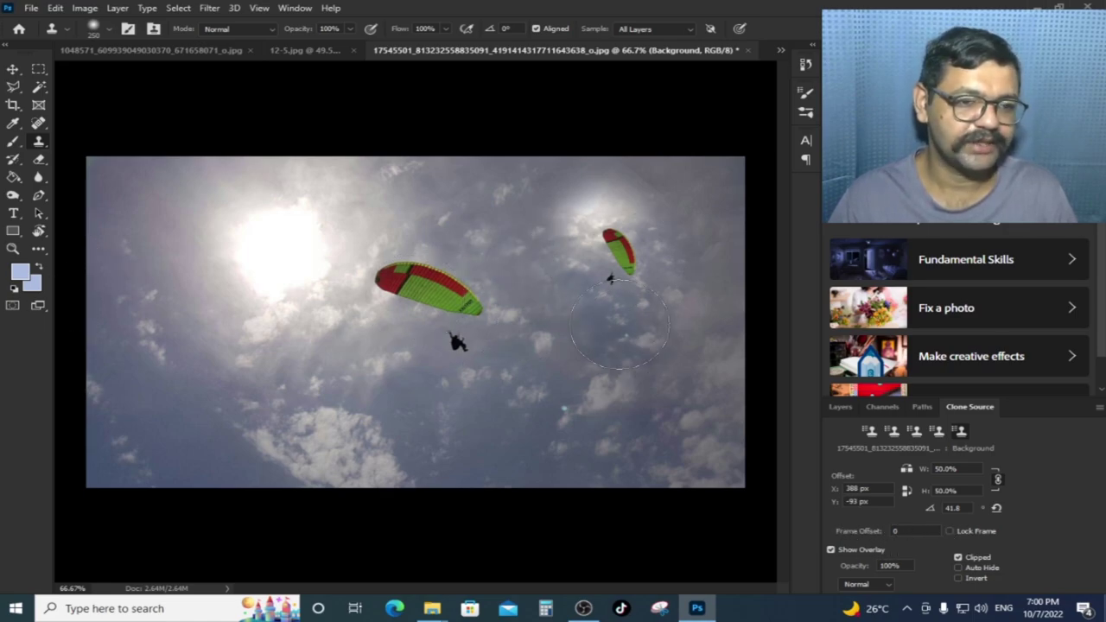
- Clone-stamp the paraglider onto Layer 1, undo one stroke, and move the copy left
click(840, 406)
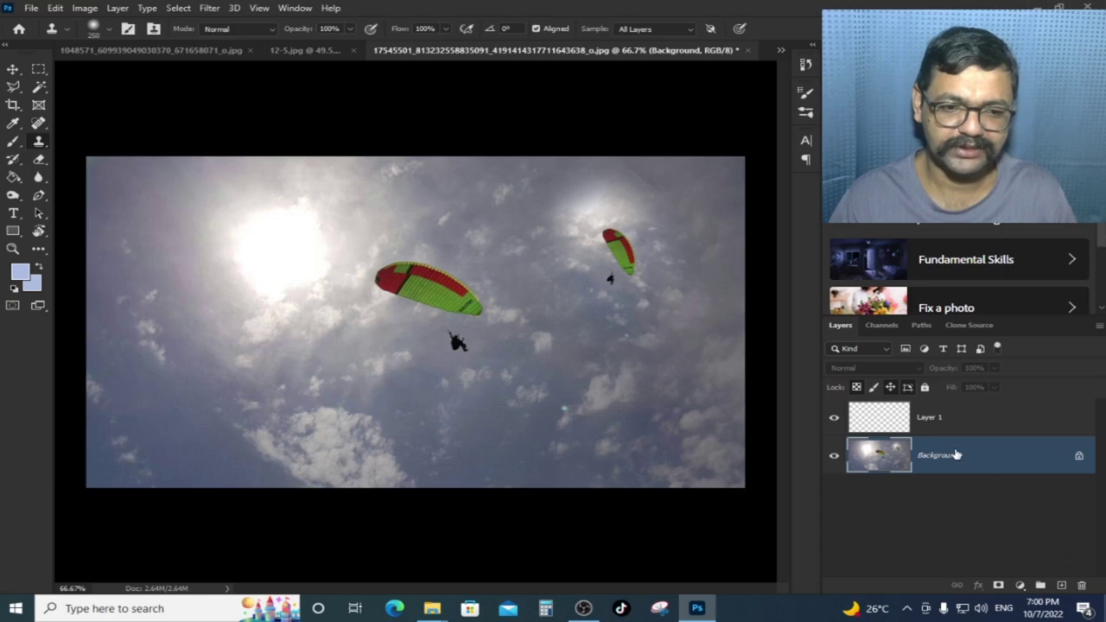
click(955, 421)
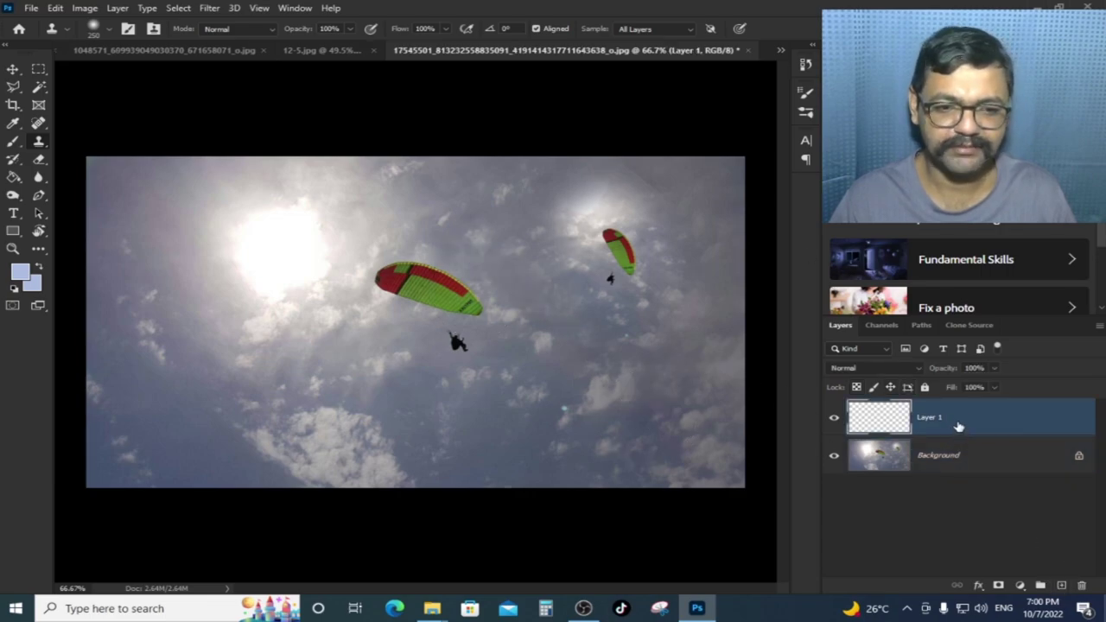
drag(600, 268, 626, 242)
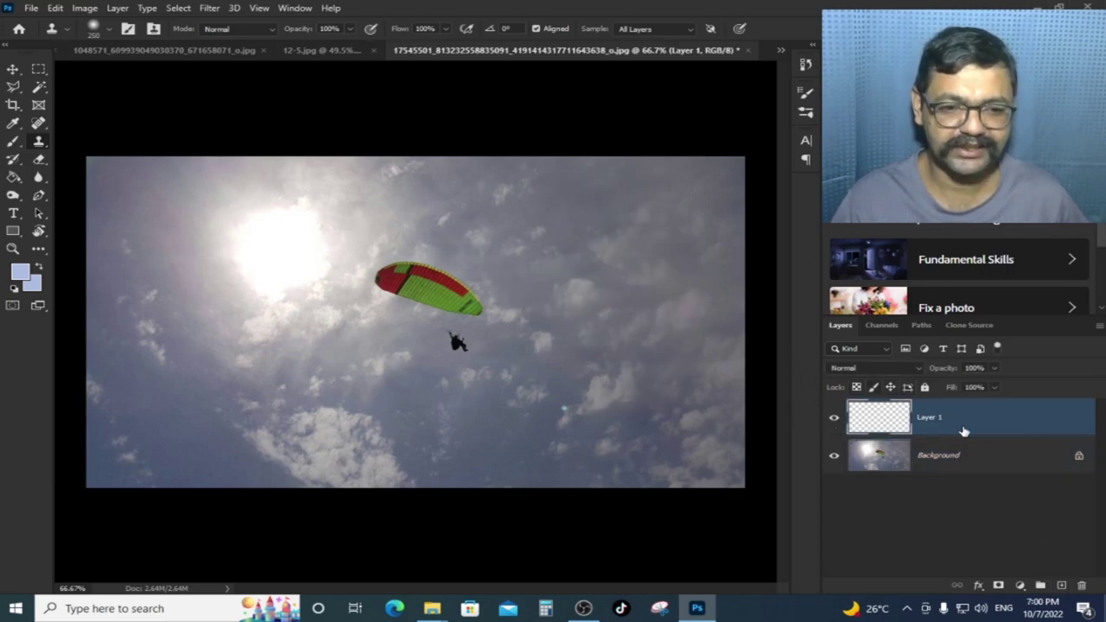
key(ctrl+z)
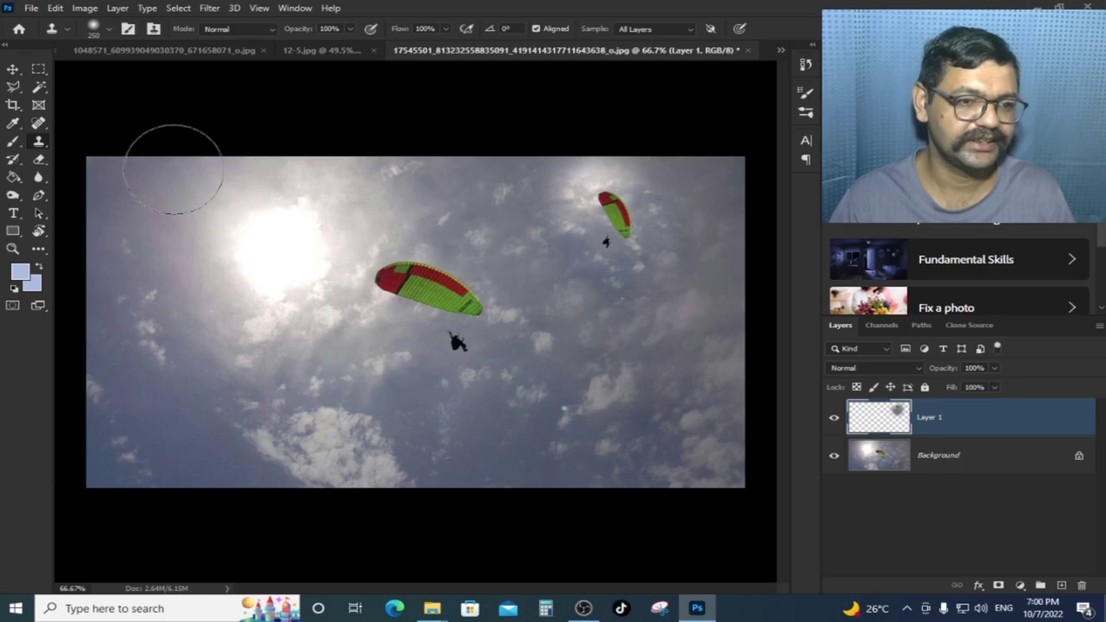
click(13, 71)
drag(608, 217, 517, 256)
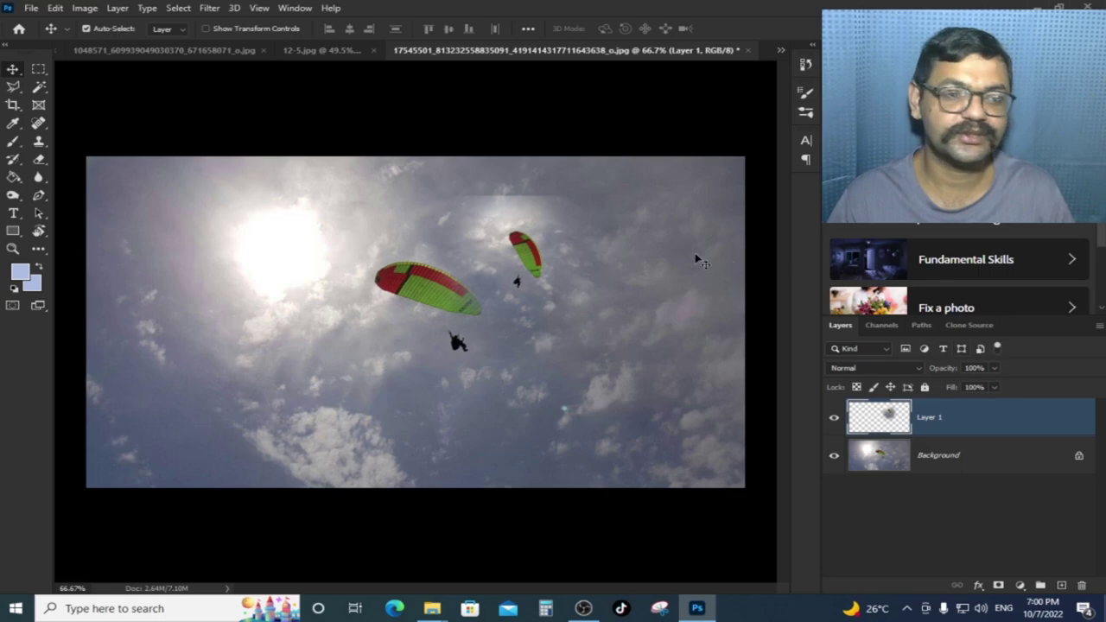
- Set the clone source width to 100% with height linked, keeping 41.8° rotation
click(968, 325)
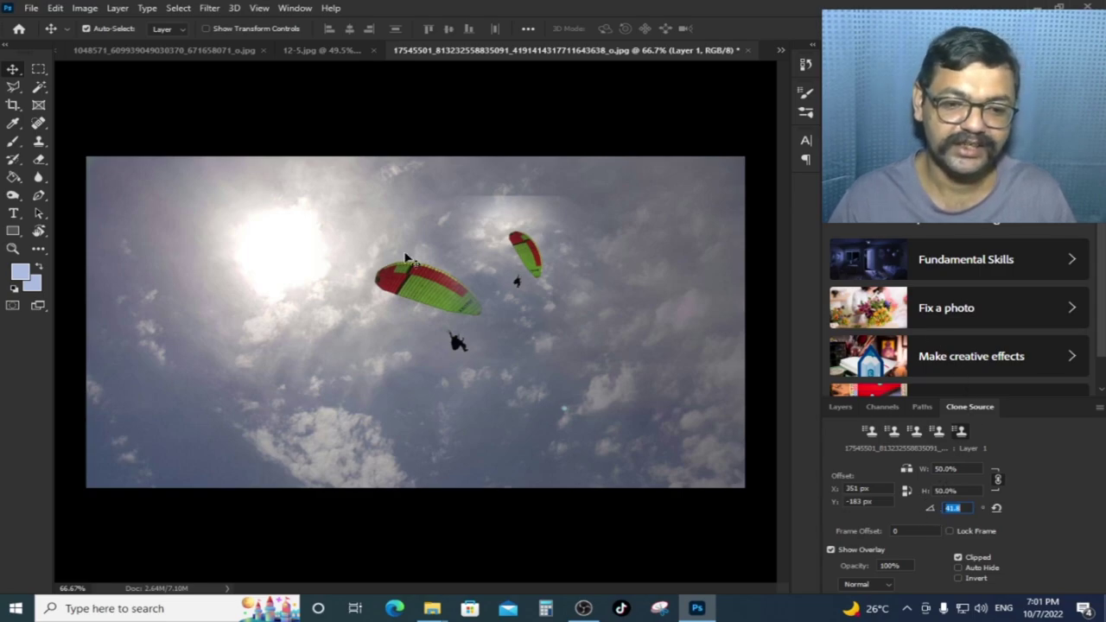
key(ctrl+e)
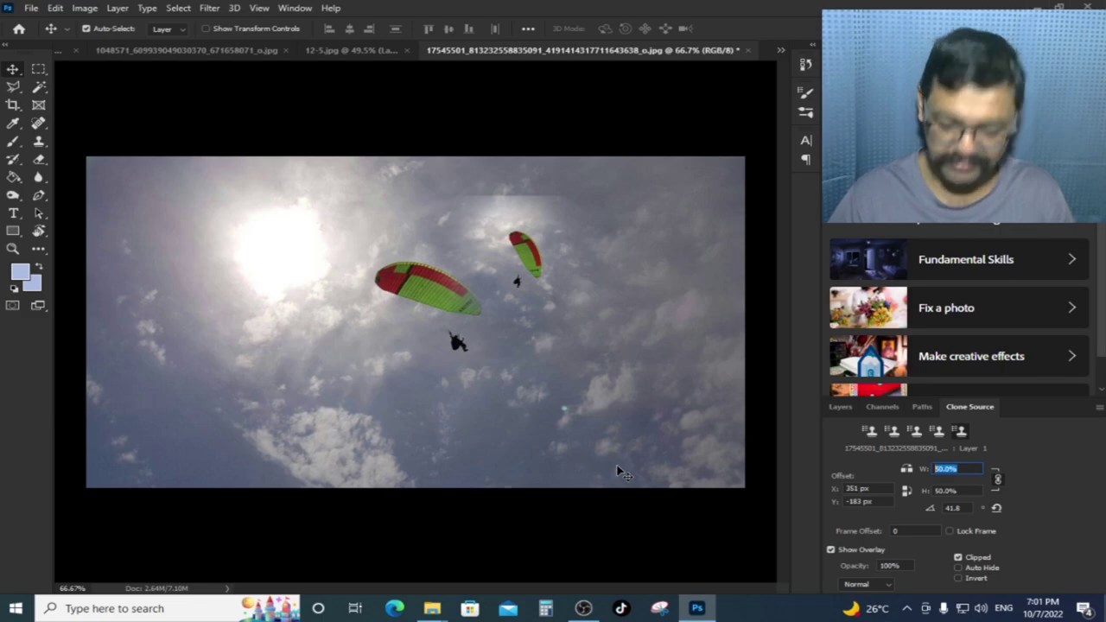
text(100)
key(Return)
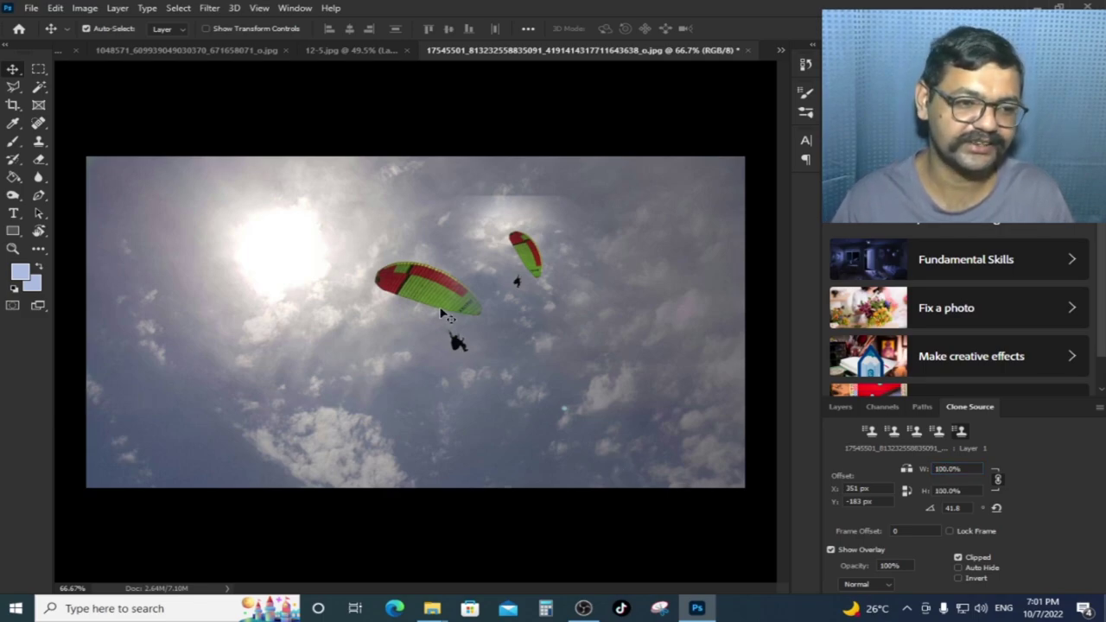
- Resample the paraglider from the Background layer, then make Layer 1 the painting target
click(838, 407)
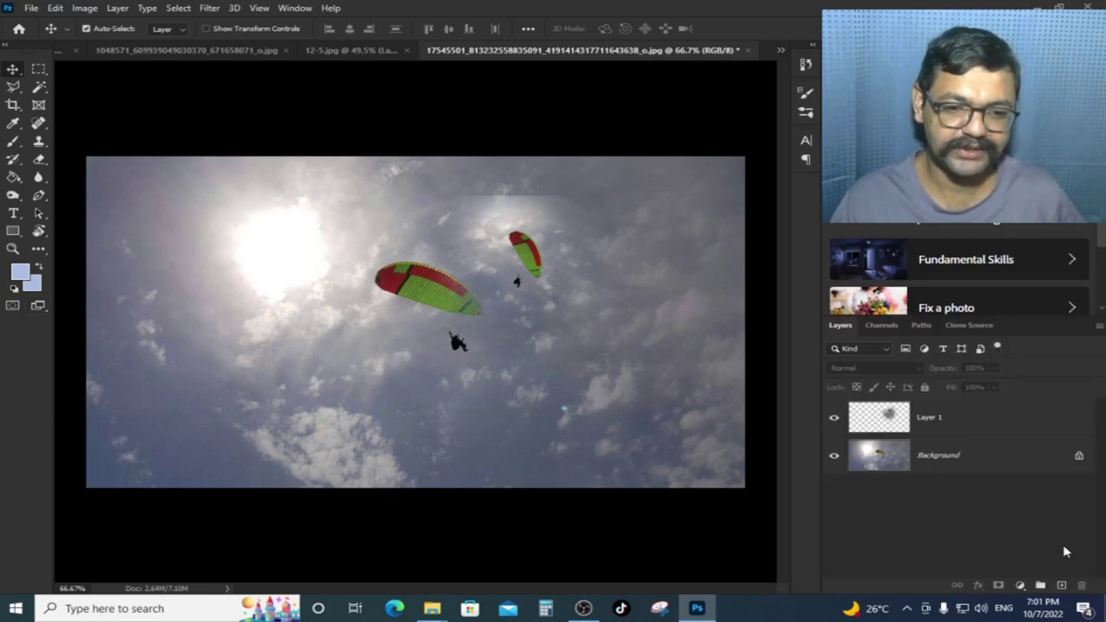
key(s)
alt+click(456, 339)
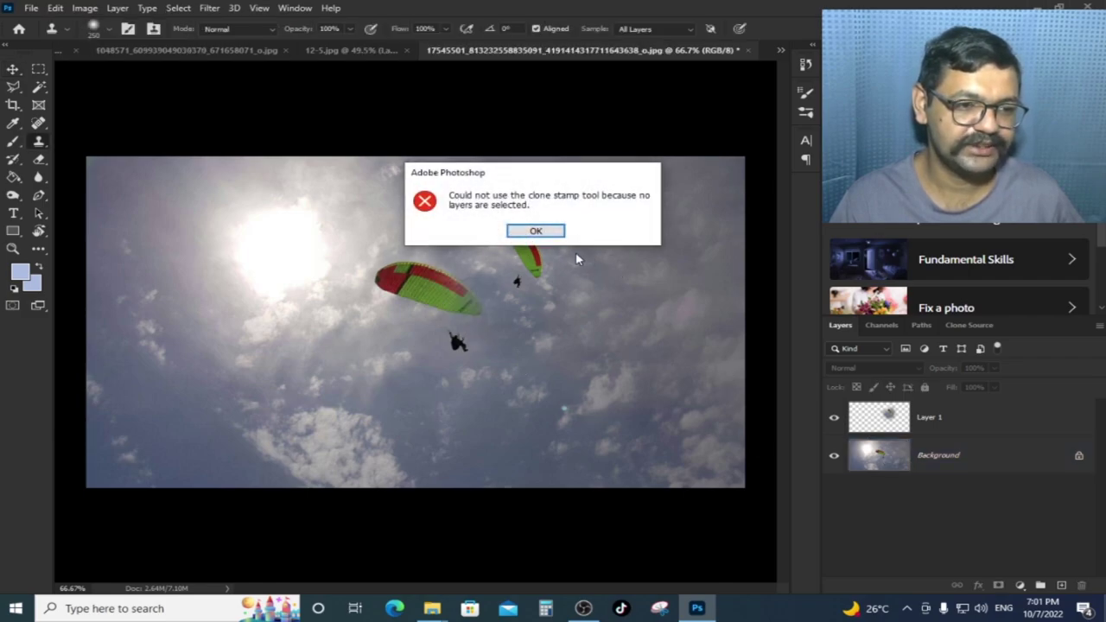
click(509, 232)
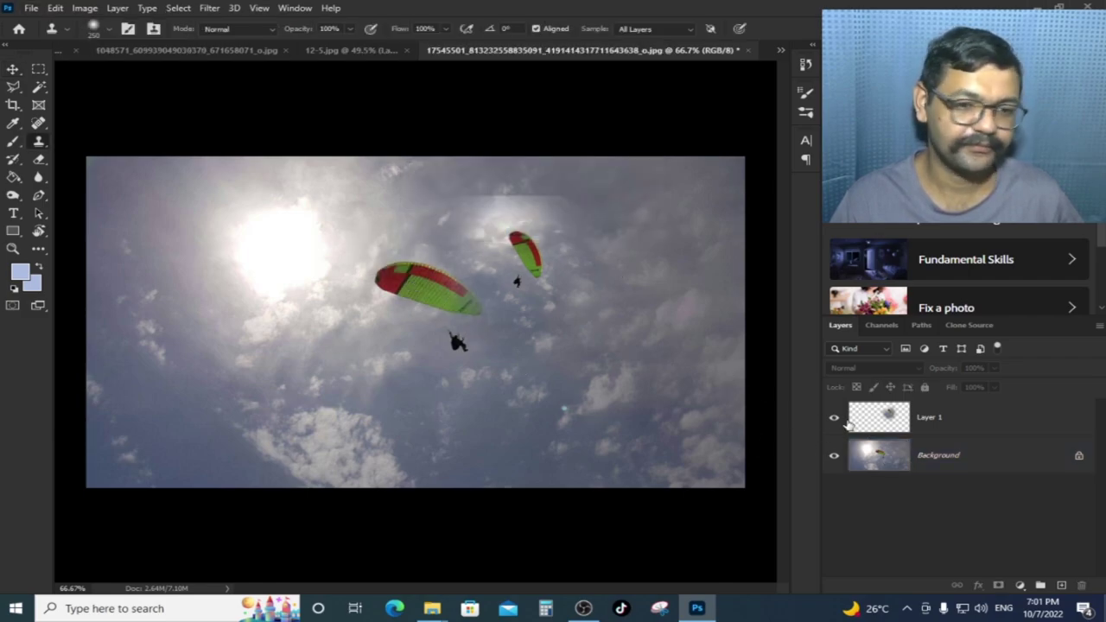
click(907, 462)
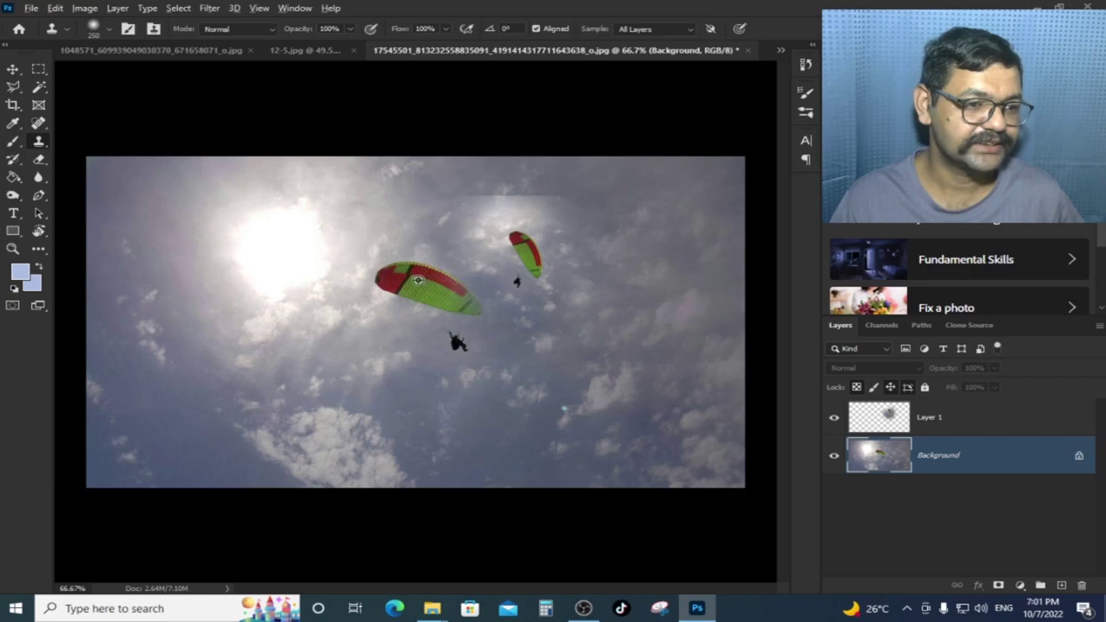
click(898, 419)
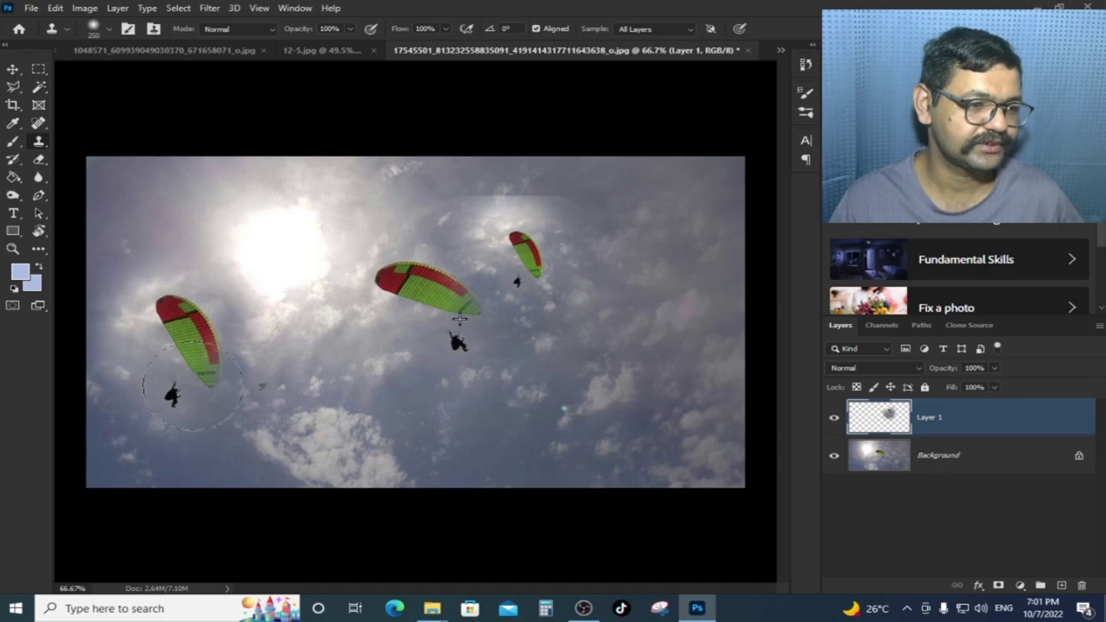
- Paint a full-size tilted paraglider in the left sky on Layer 1 and save
click(192, 386)
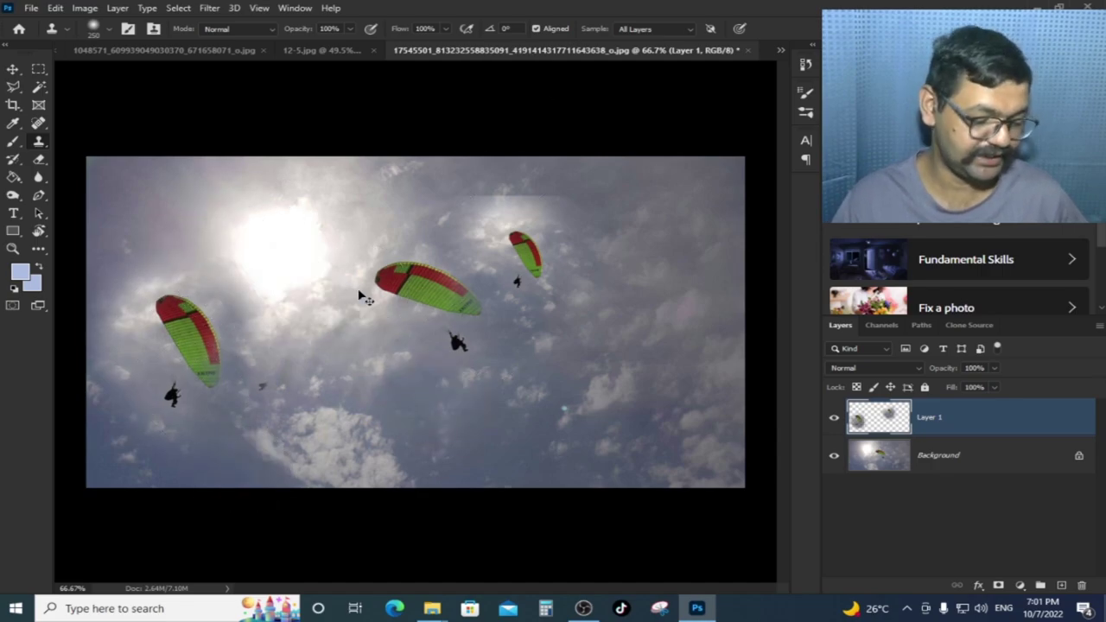
drag(420, 313, 505, 391)
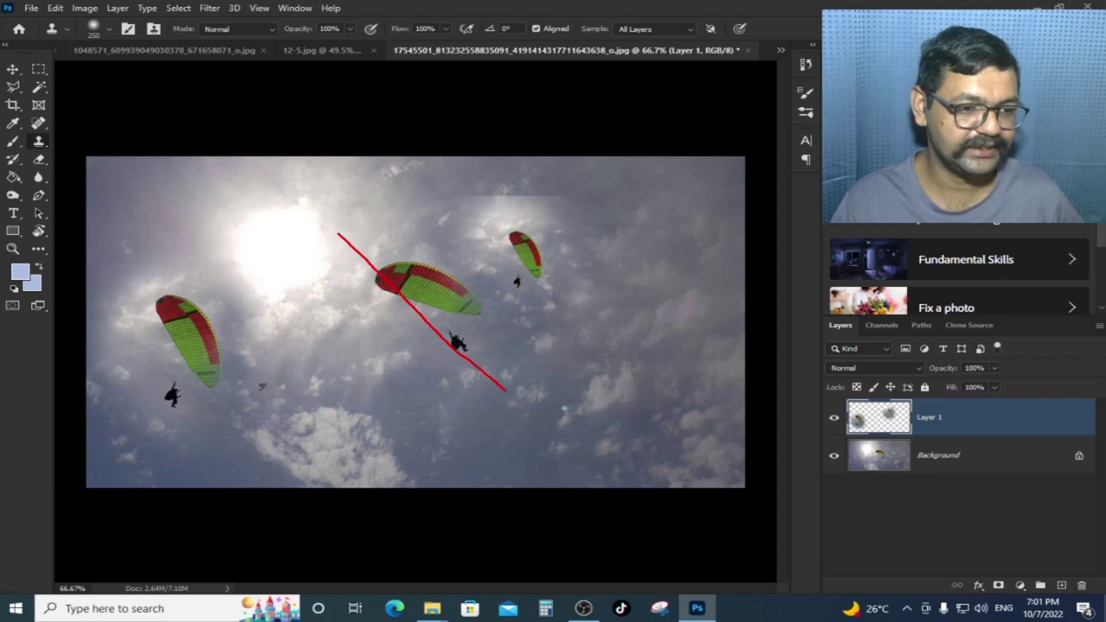
drag(185, 229, 192, 384)
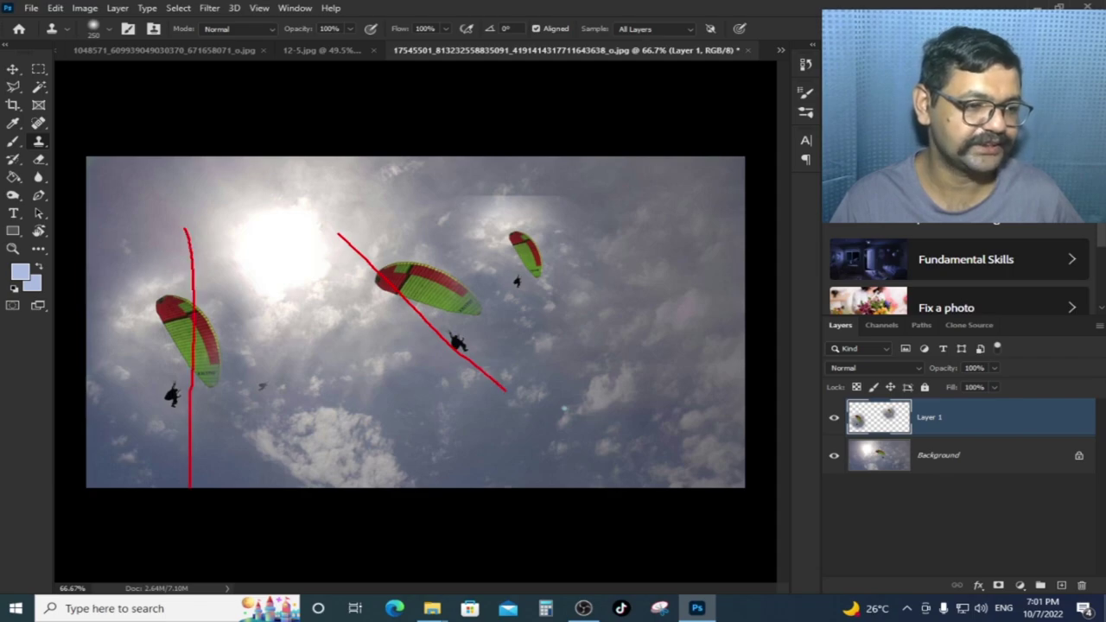
key(ctrl+s)
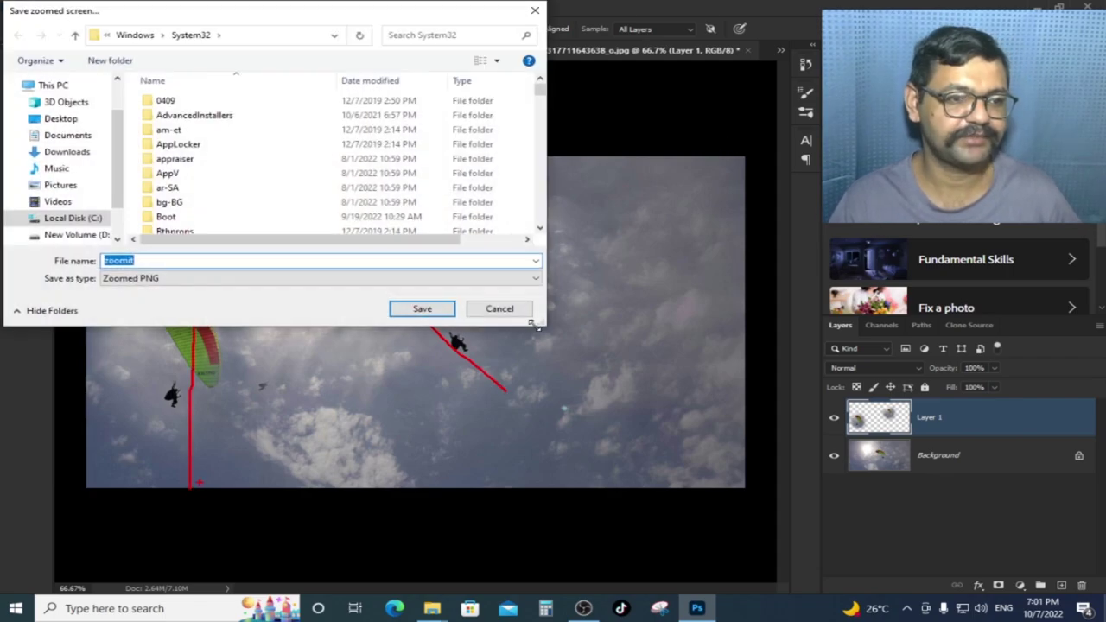
click(499, 308)
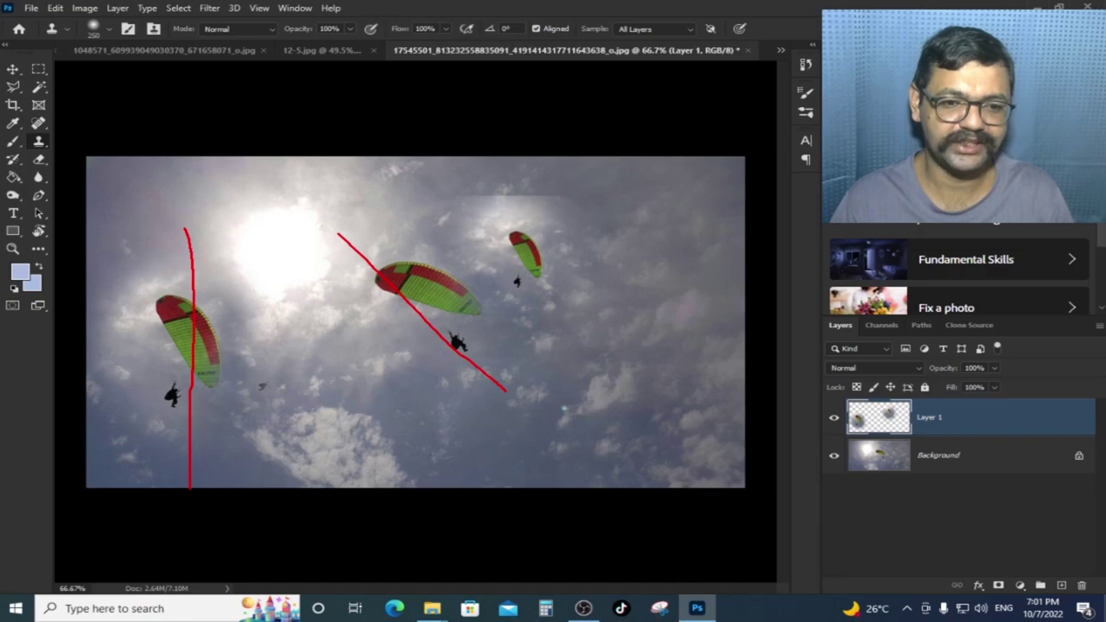